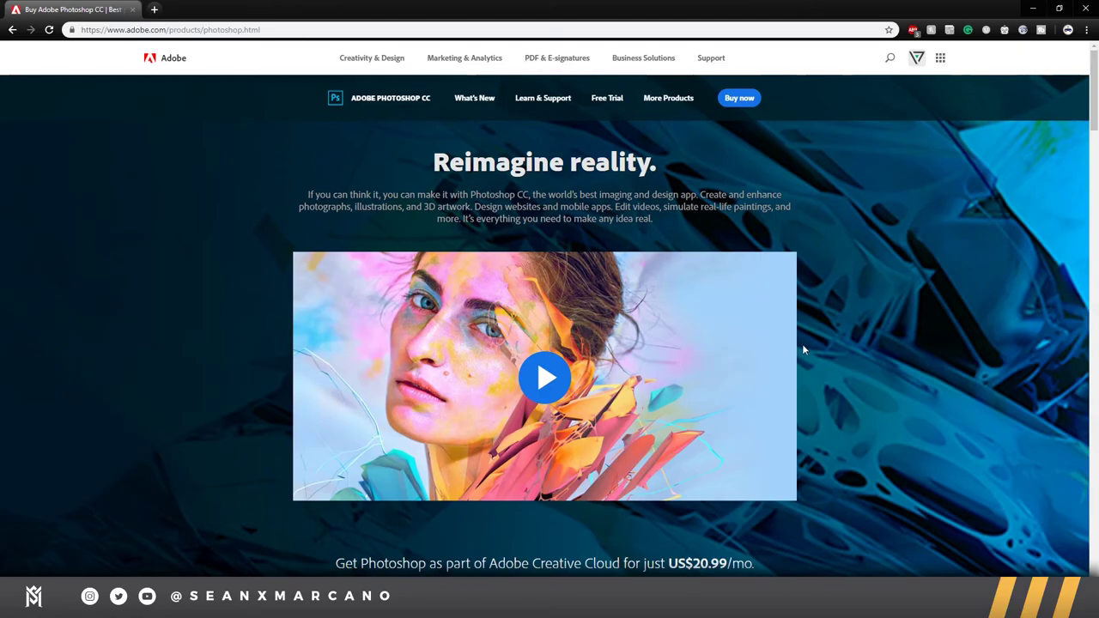
# Step: Look through Adobe's Photoshop CC product page
pyautogui.scroll(-5, 798, 345)
pyautogui.scroll(-15, 791, 352)
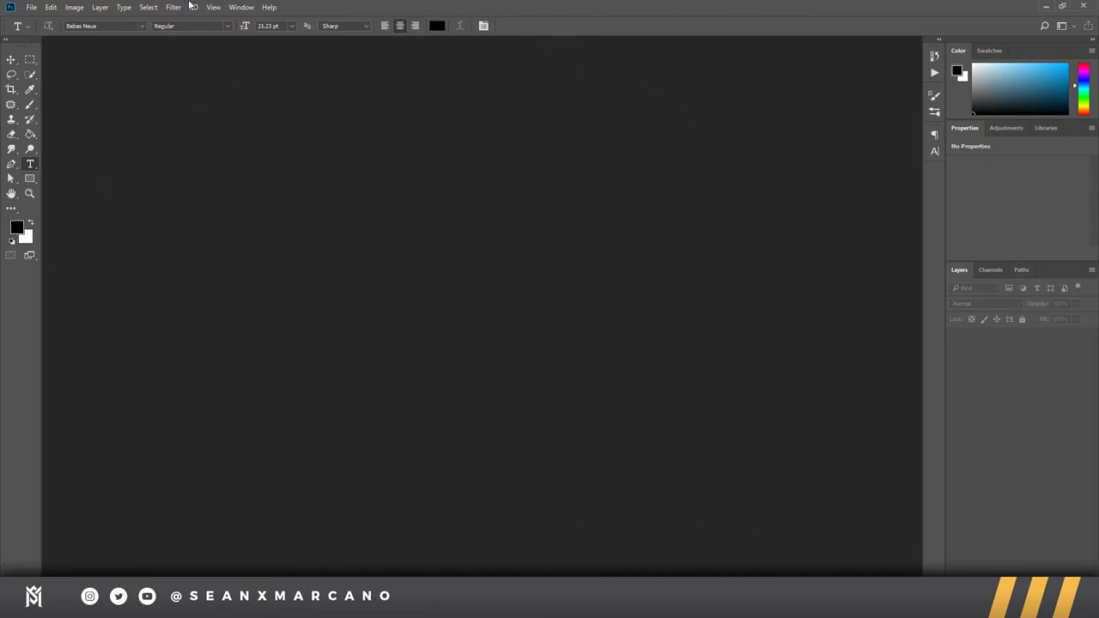
# Step: Start setting up a new document
pyautogui.click(32, 7)
pyautogui.click(47, 18)
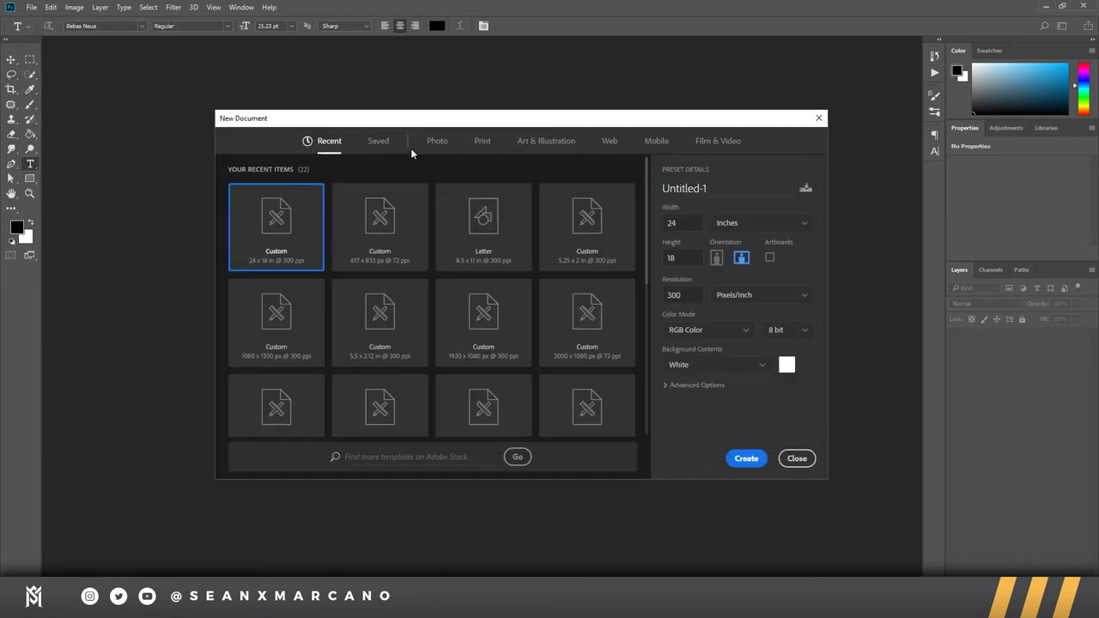
# Step: Compare the Recent, Photo, Print, Art & Illustration and Web presets for new documents
pyautogui.click(437, 142)
pyautogui.click(330, 141)
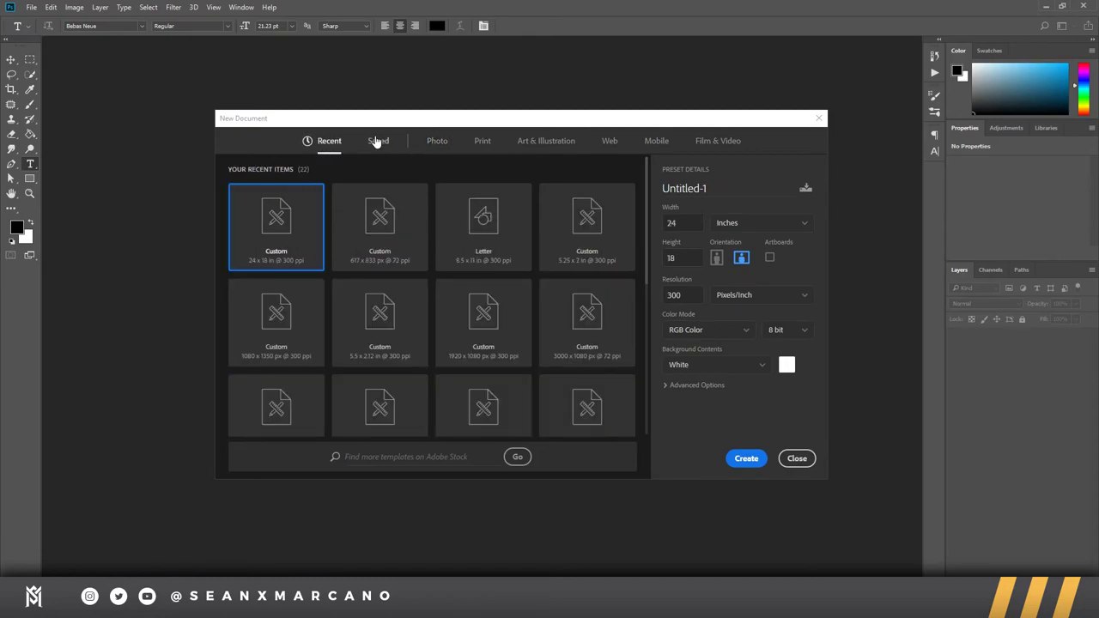
pyautogui.scroll(-5, 596, 252)
pyautogui.scroll(5, 587, 281)
pyautogui.click(433, 142)
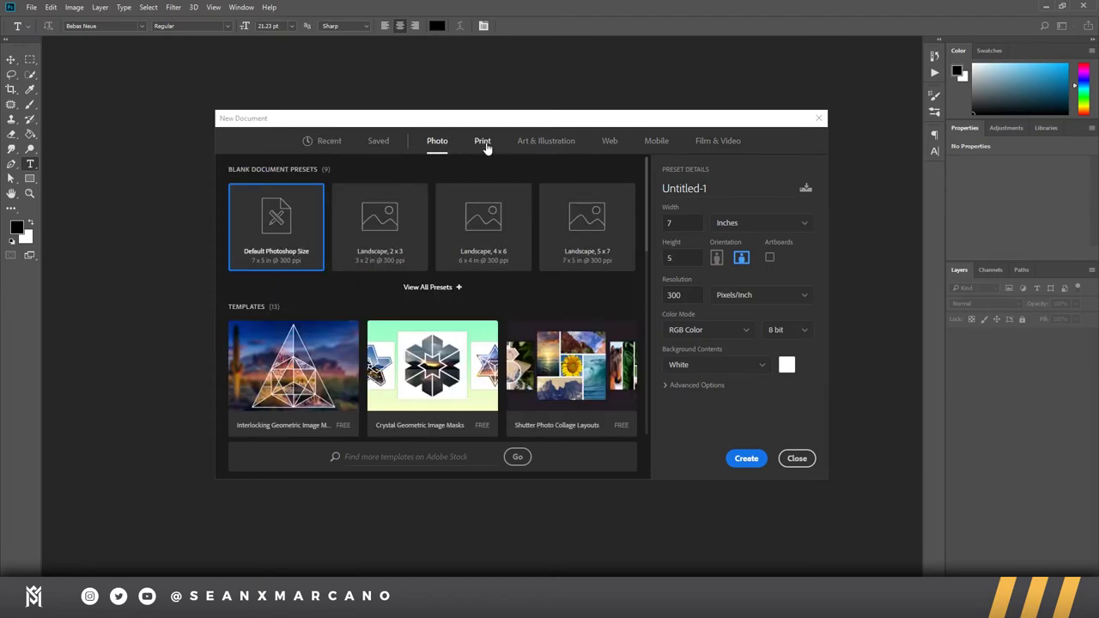
pyautogui.click(483, 143)
pyautogui.click(546, 142)
pyautogui.click(611, 142)
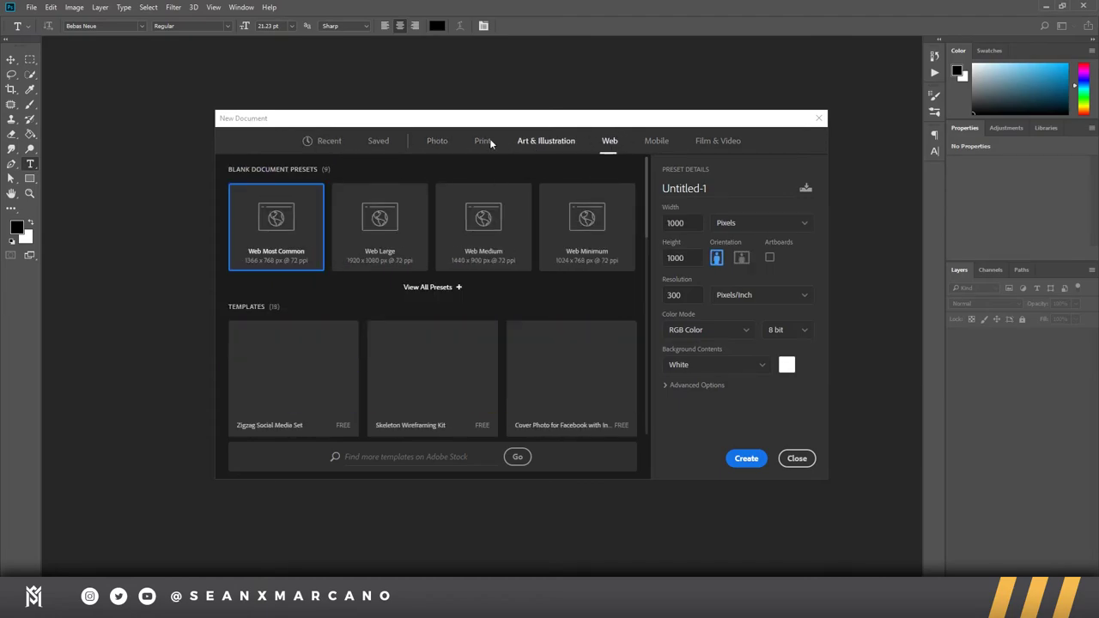
pyautogui.click(440, 142)
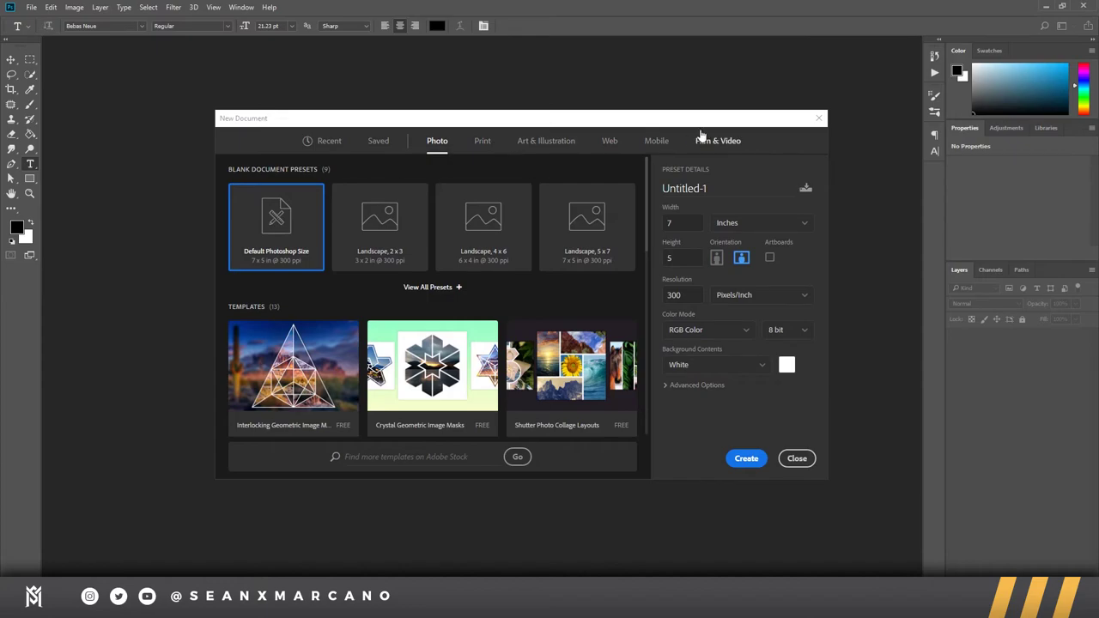
pyautogui.moveTo(699, 119)
pyautogui.mouseDown()
pyautogui.moveTo(709, 77)
pyautogui.moveTo(693, 137)
pyautogui.mouseUp()
pyautogui.click(474, 161)
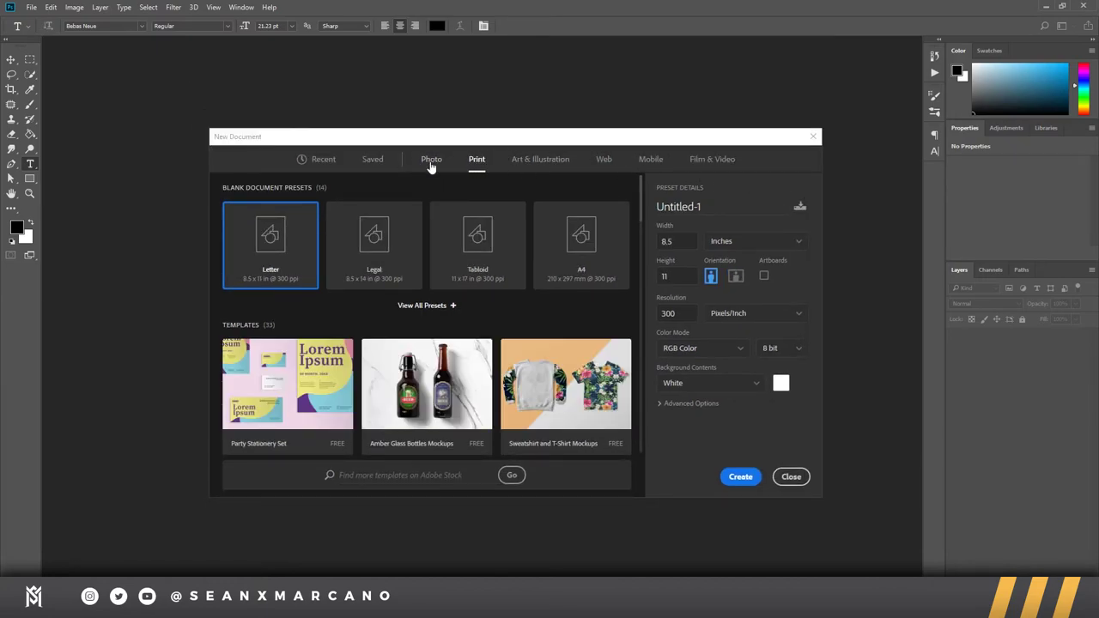
pyautogui.click(540, 161)
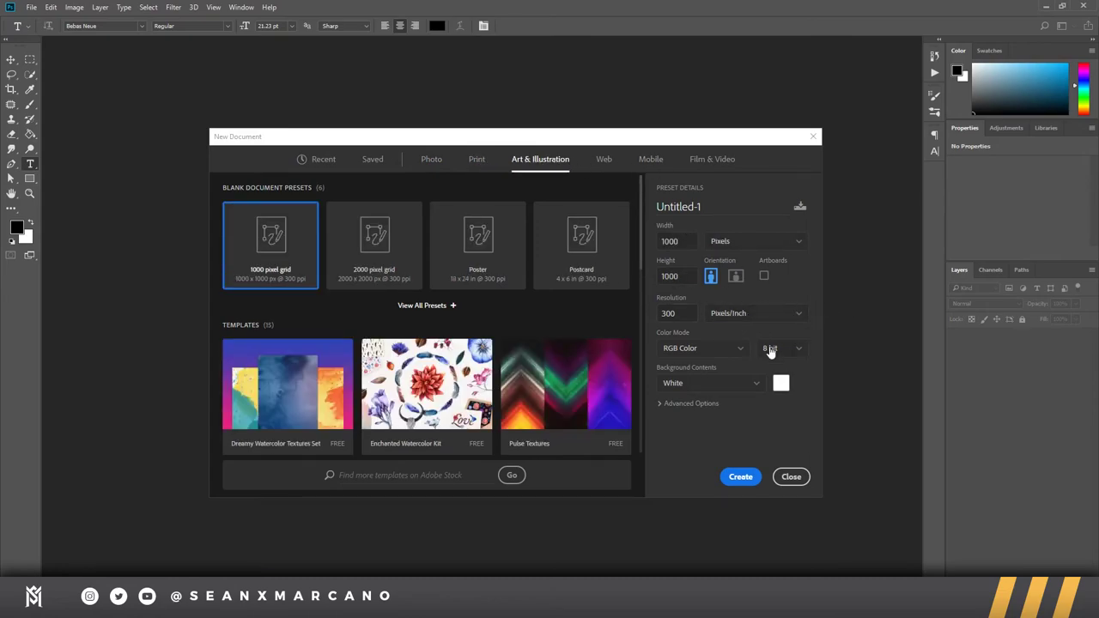
pyautogui.click(326, 162)
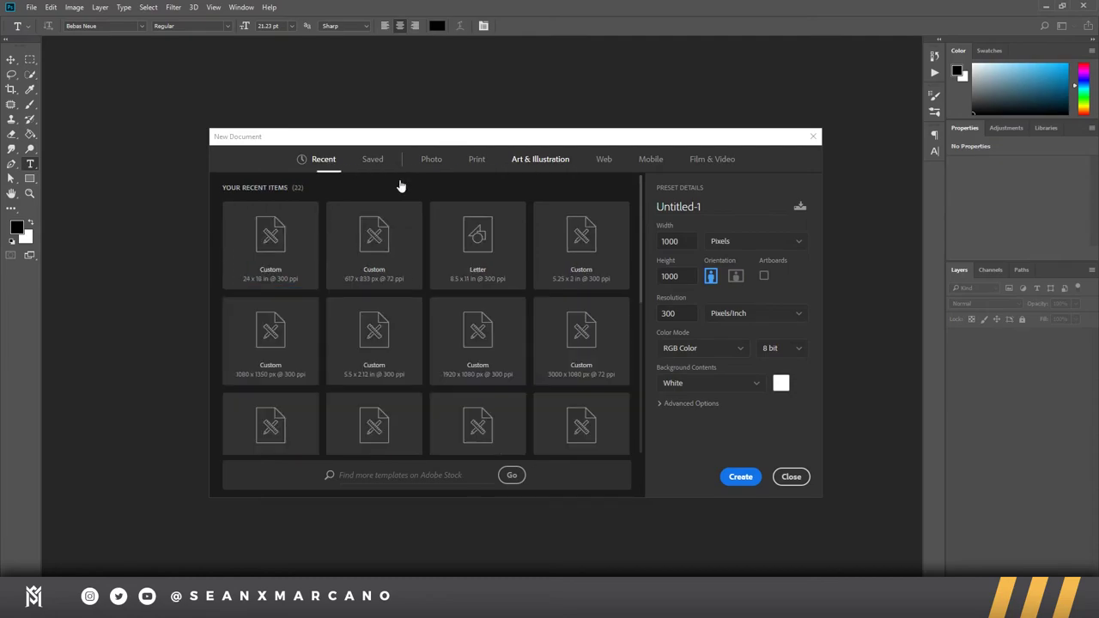
# Step: Choose the Letter preset from the Print category, keep inches as the unit and switch the orientation to landscape
pyautogui.click(473, 168)
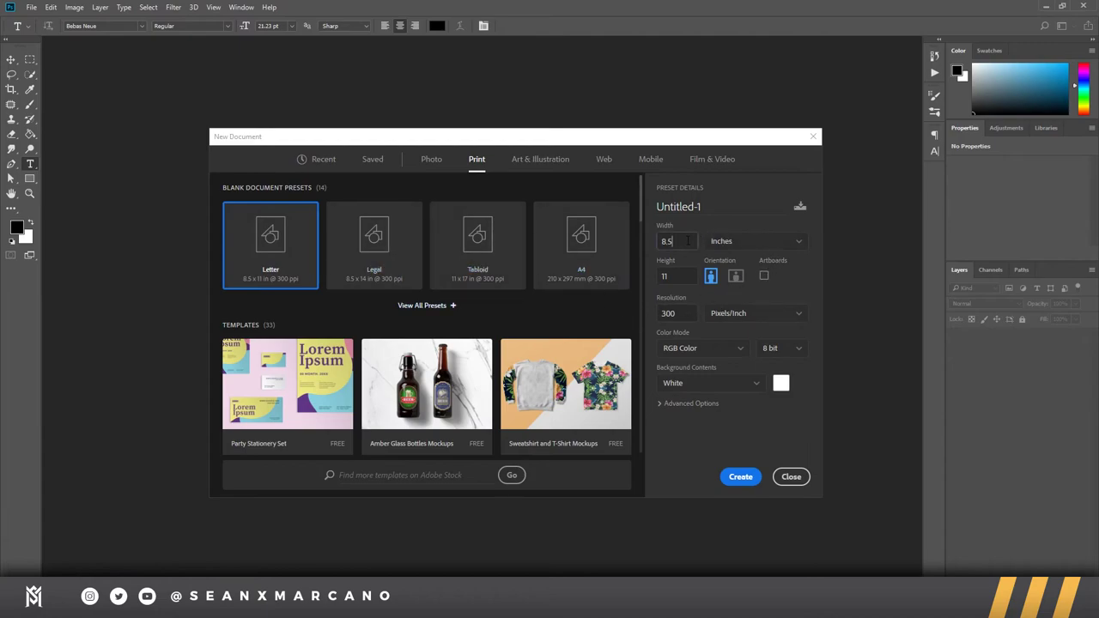
pyautogui.click(751, 244)
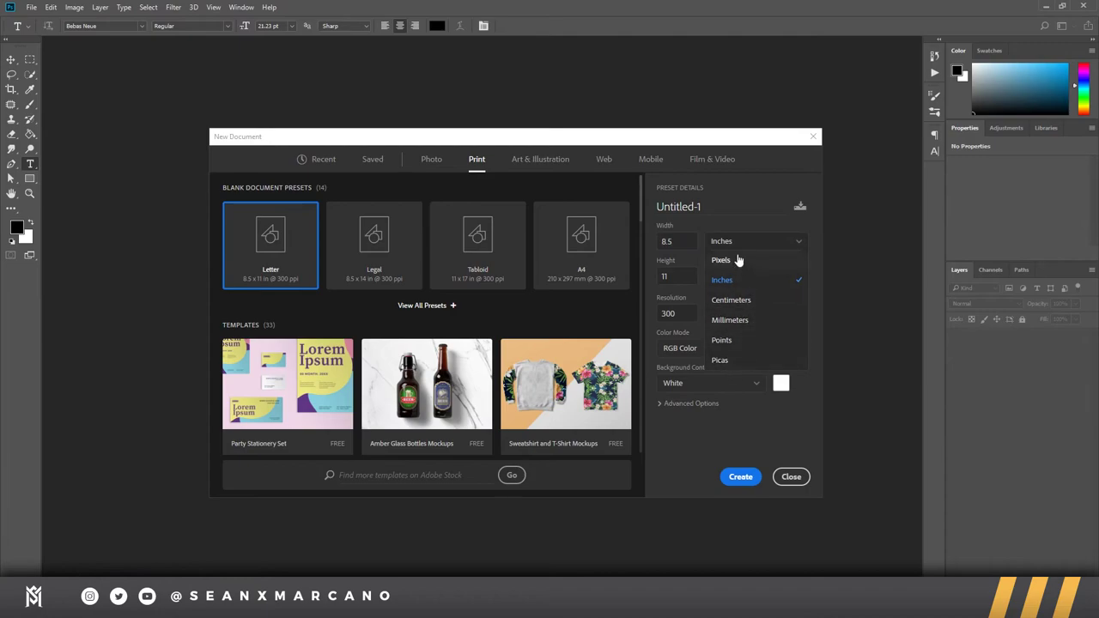
pyautogui.press('Down')
pyautogui.press('Down')
pyautogui.press('Down')
pyautogui.press('Down')
pyautogui.click(744, 282)
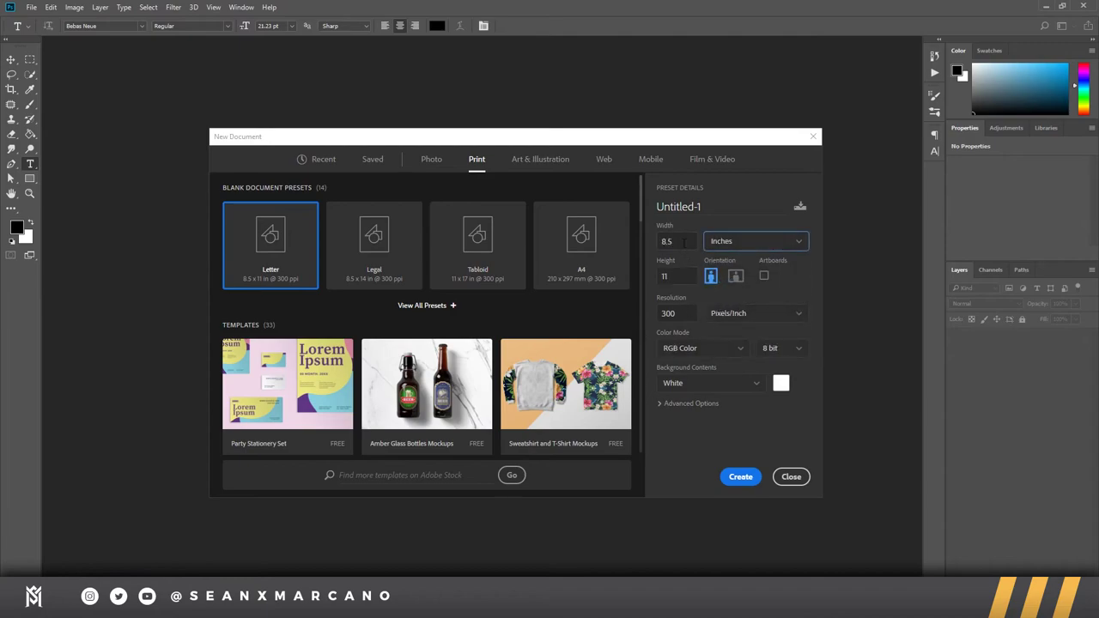
pyautogui.click(736, 276)
# Step: Try a resolution of 72 pixels/inch for the new document
pyautogui.click(683, 314)
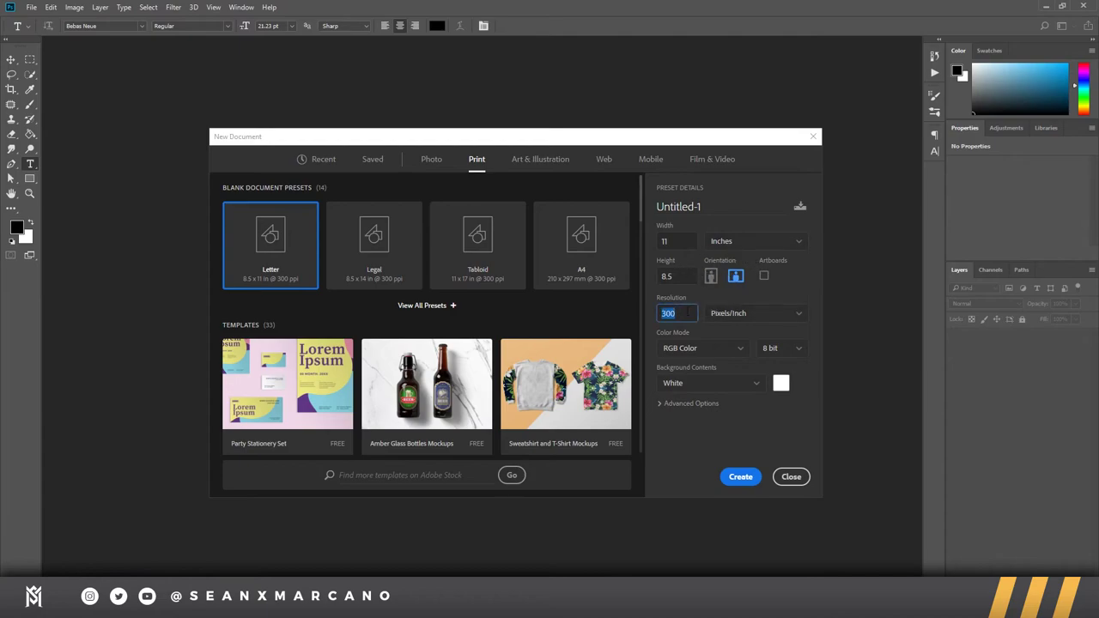
pyautogui.click(686, 313)
pyautogui.click(684, 316)
pyautogui.doubleClick(679, 319)
pyautogui.write('72')
pyautogui.doubleClick(687, 310)
# Step: Keep RGB Color as the color mode, set the resolution to 72 pixels/inch and create the document
pyautogui.click(716, 348)
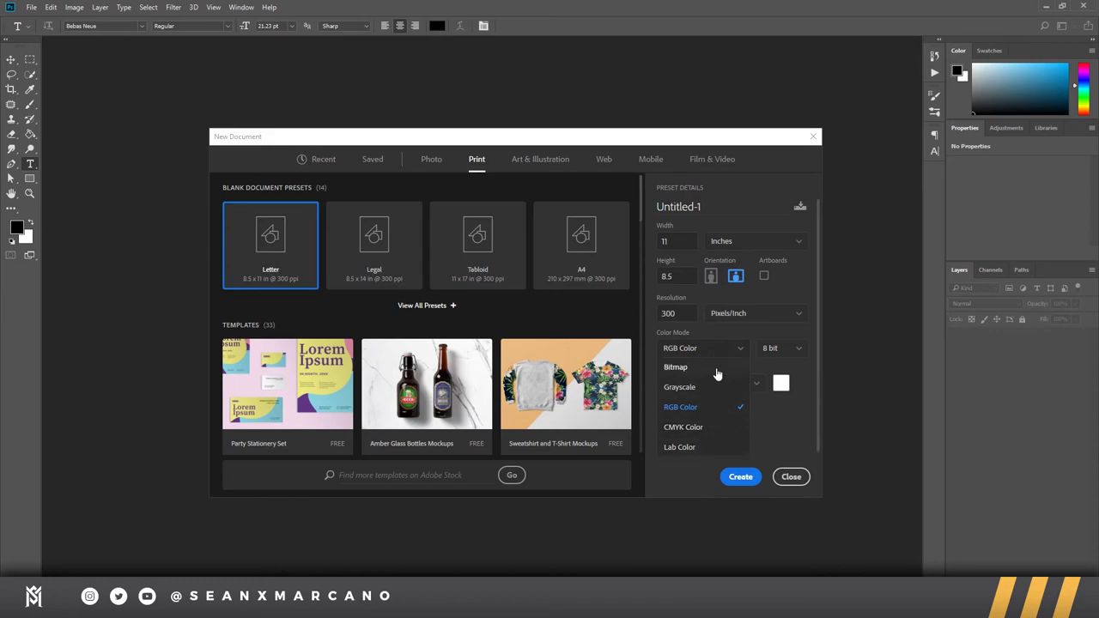
pyautogui.click(683, 415)
pyautogui.doubleClick(681, 313)
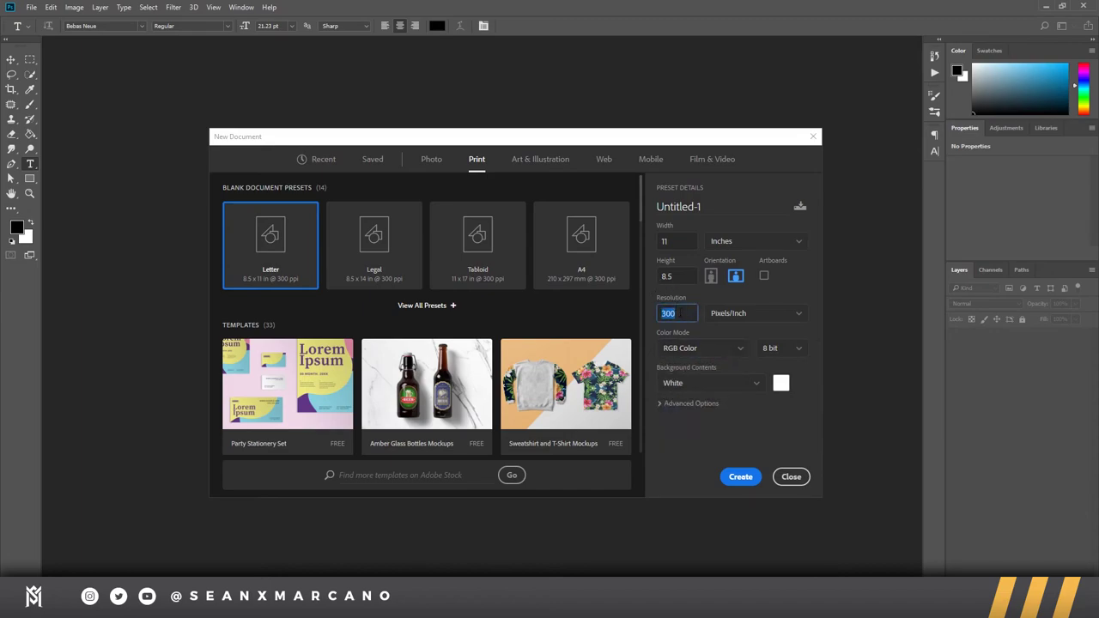
pyautogui.write('72')
pyautogui.click(741, 477)
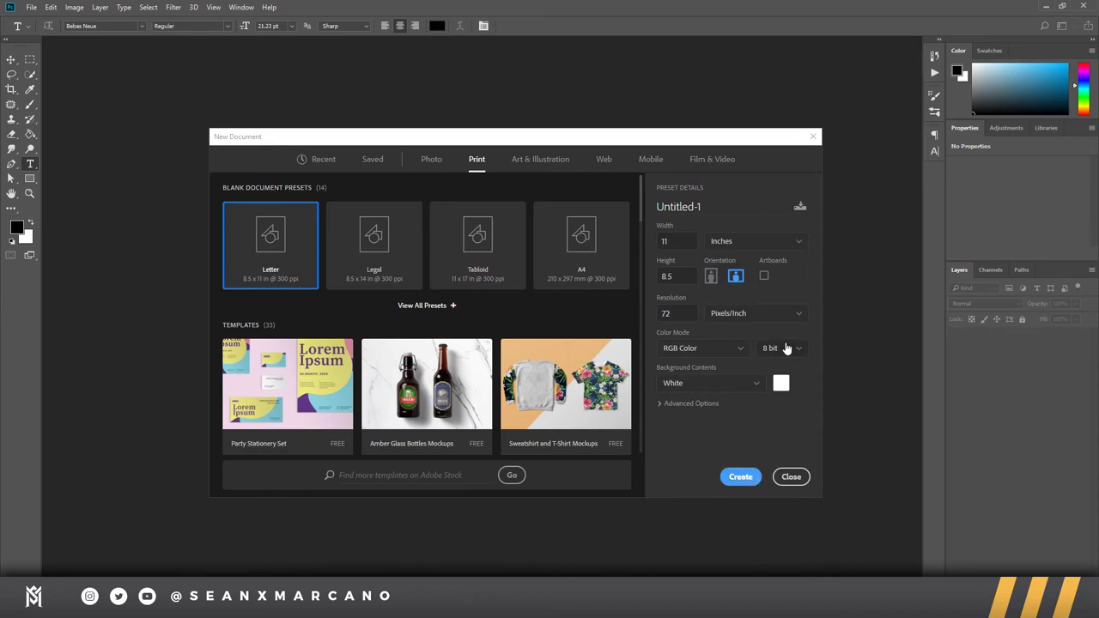
pyautogui.press('a')
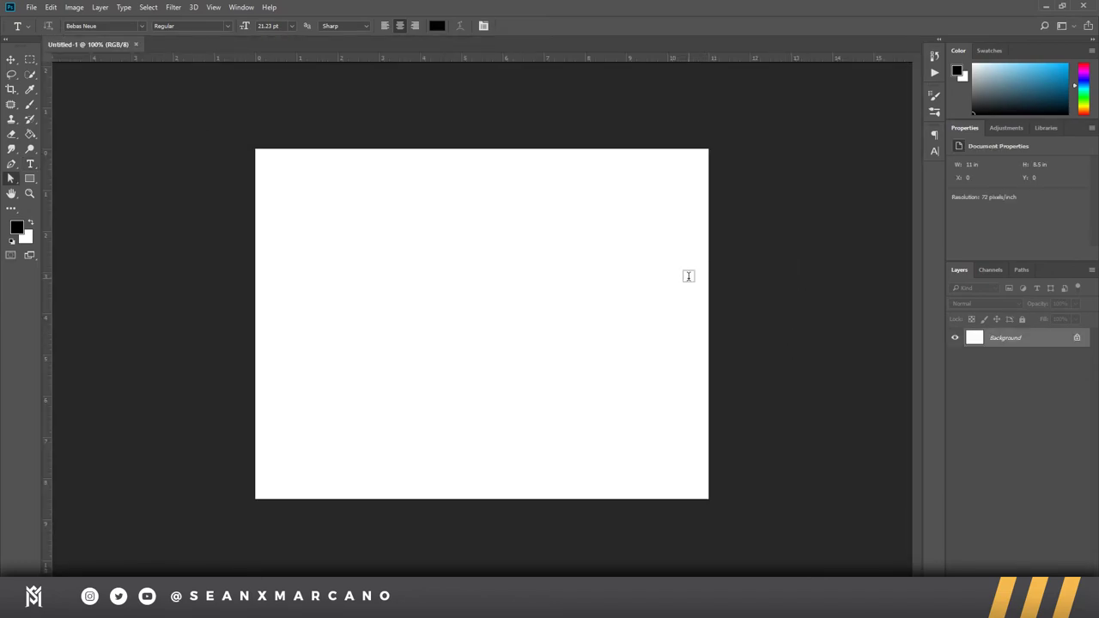
pyautogui.press('t')
# Step: Examine which file, edit, image and help commands are available for the document
pyautogui.click(33, 8)
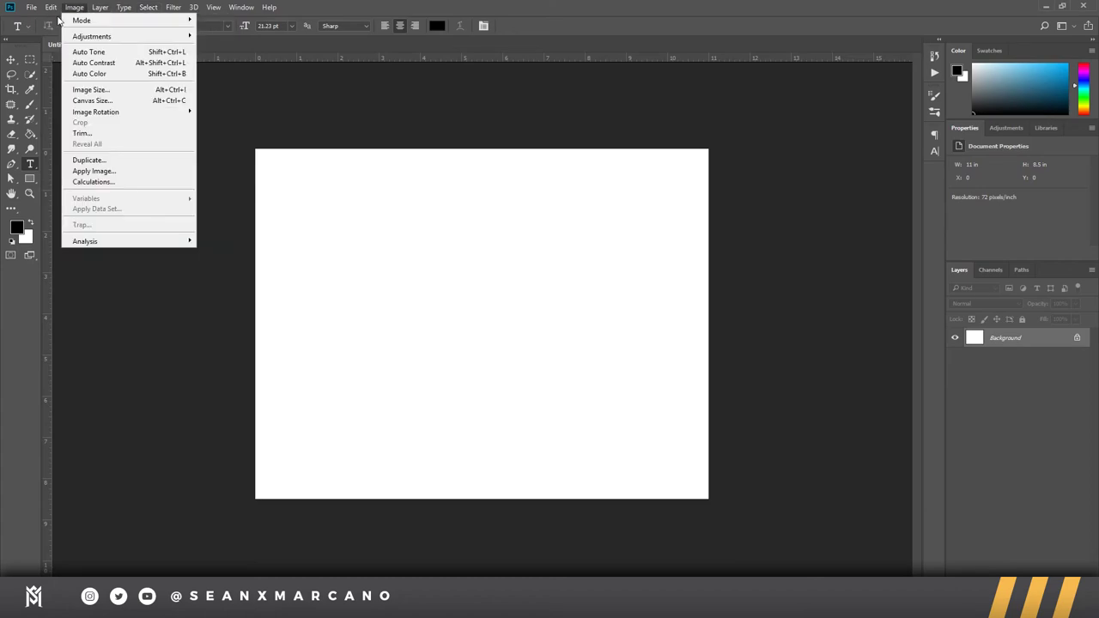
pyautogui.moveTo(179, 7)
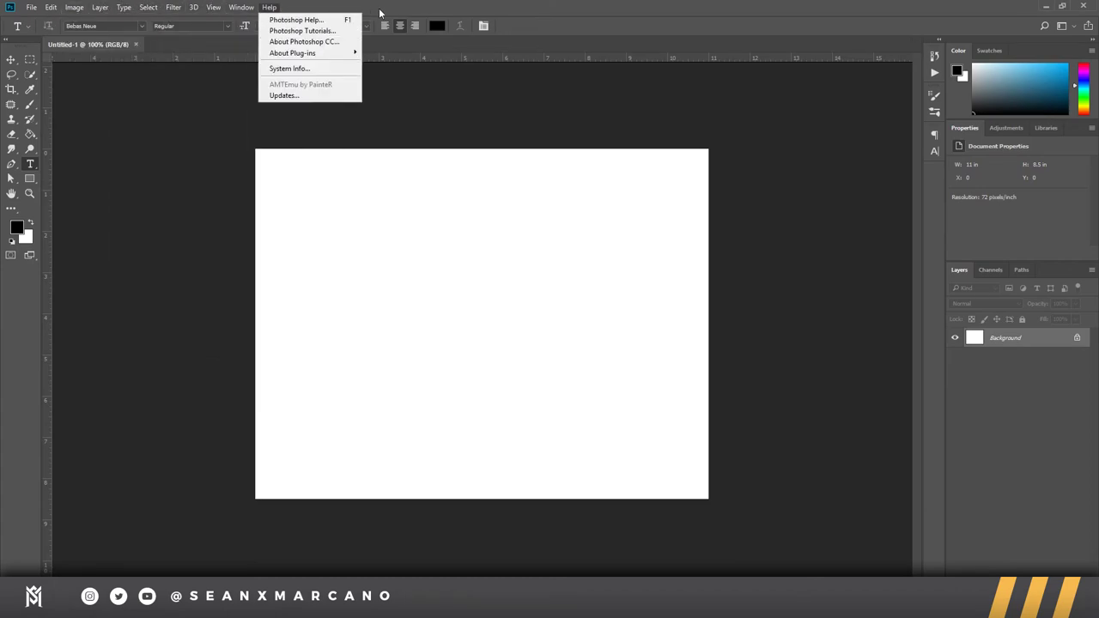
pyautogui.moveTo(268, 7)
pyautogui.click(469, 56)
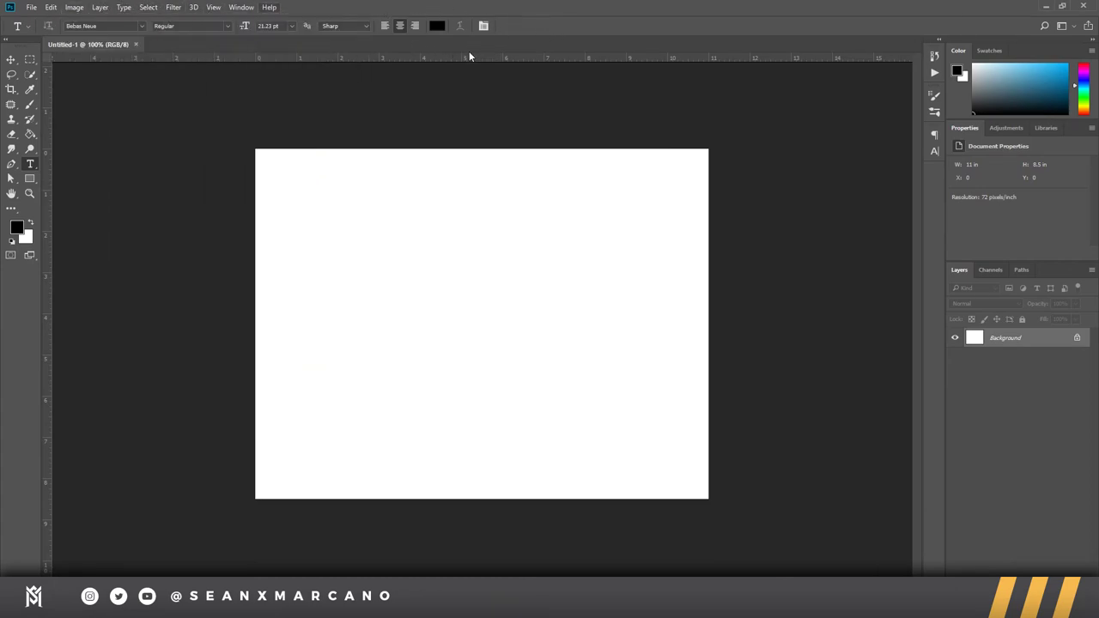
pyautogui.click(75, 11)
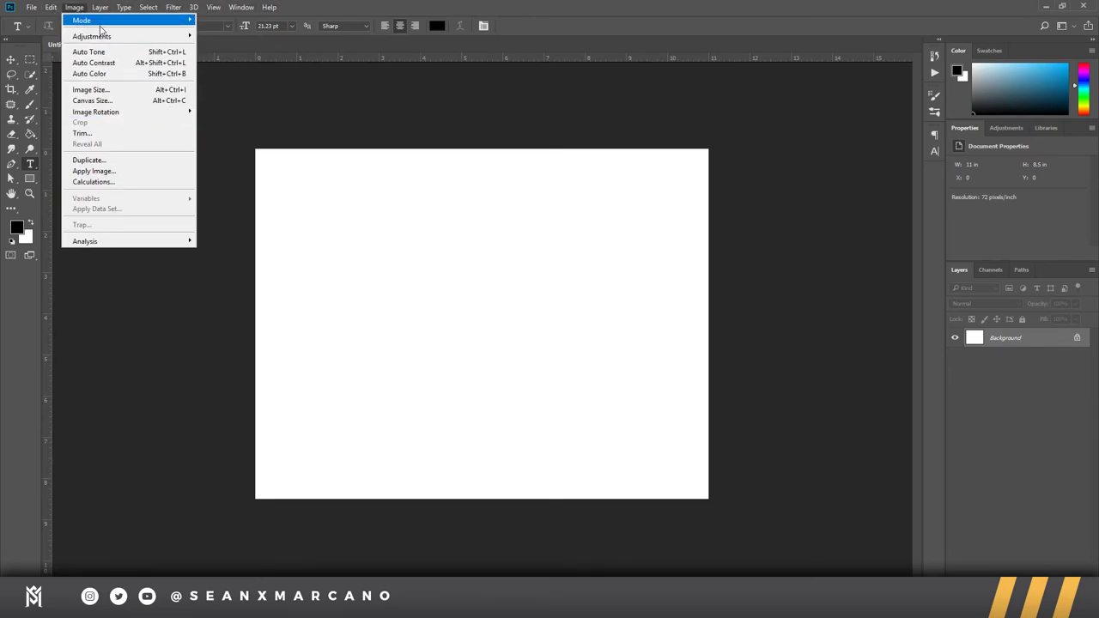
pyautogui.moveTo(36, 6)
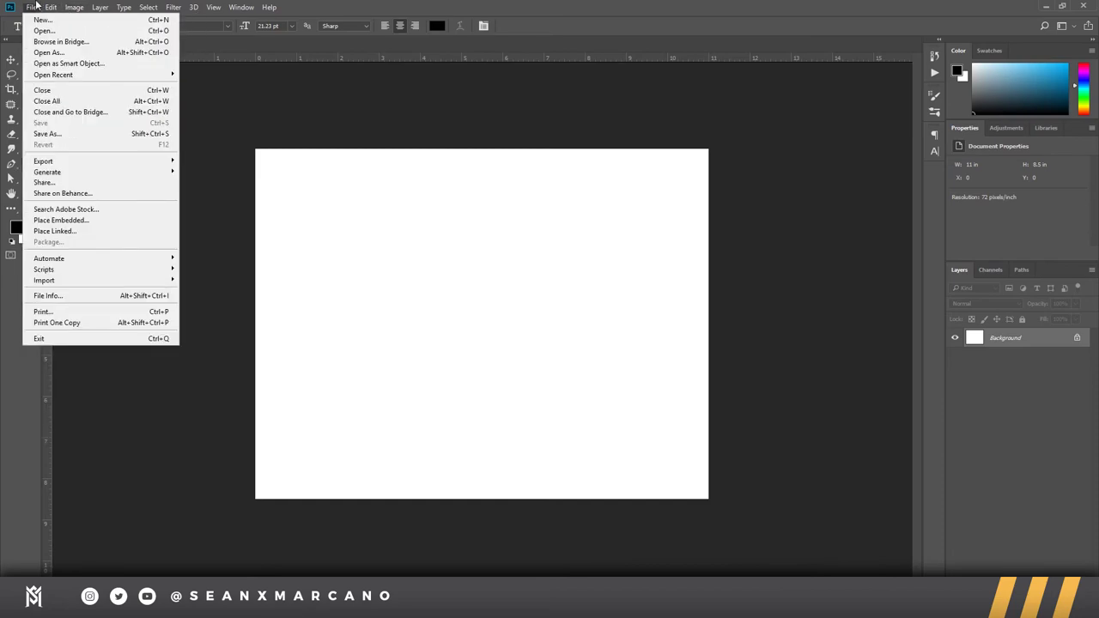
pyautogui.moveTo(74, 7)
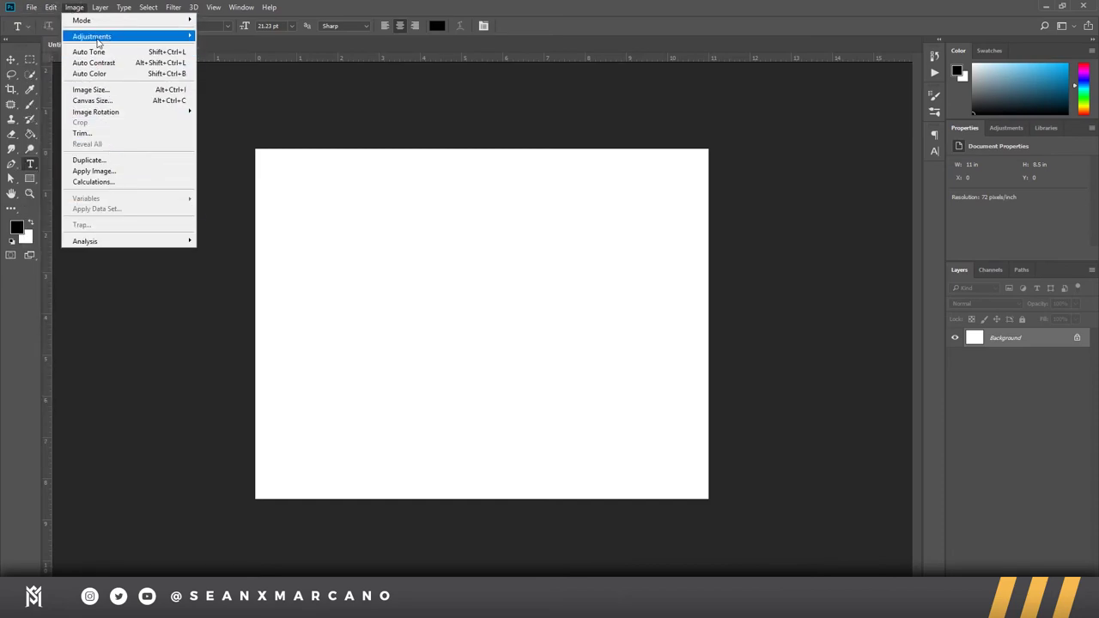
pyautogui.moveTo(98, 38)
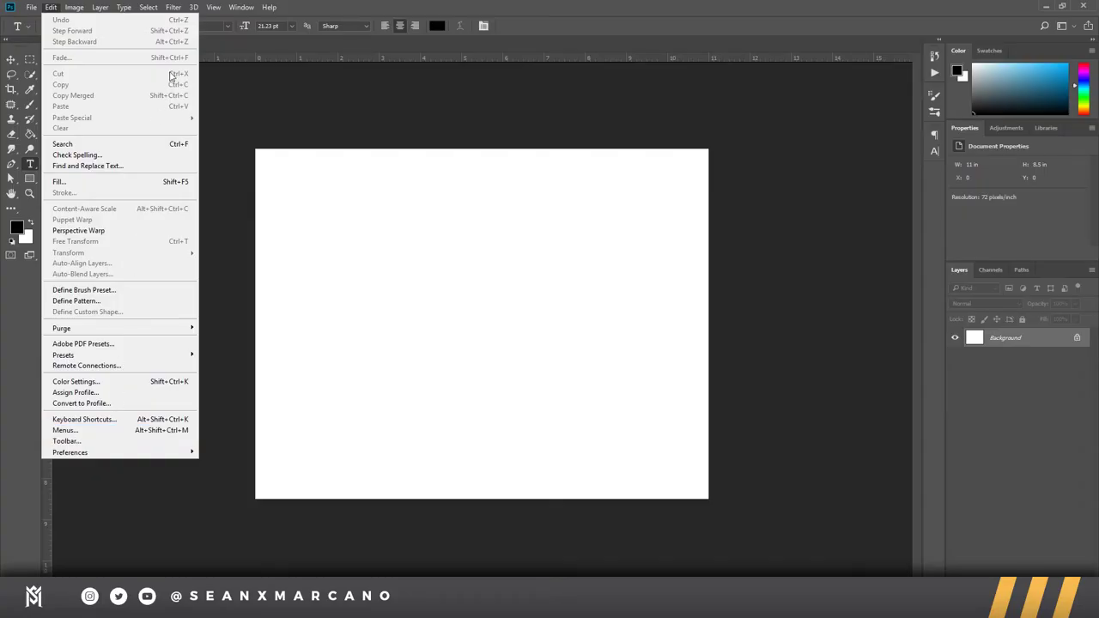
# Step: Preview Filter Gallery effects such as Film Grain, Poster Edges, Rough Pastels and Glowing Edges, and exit without applying any
pyautogui.click(172, 7)
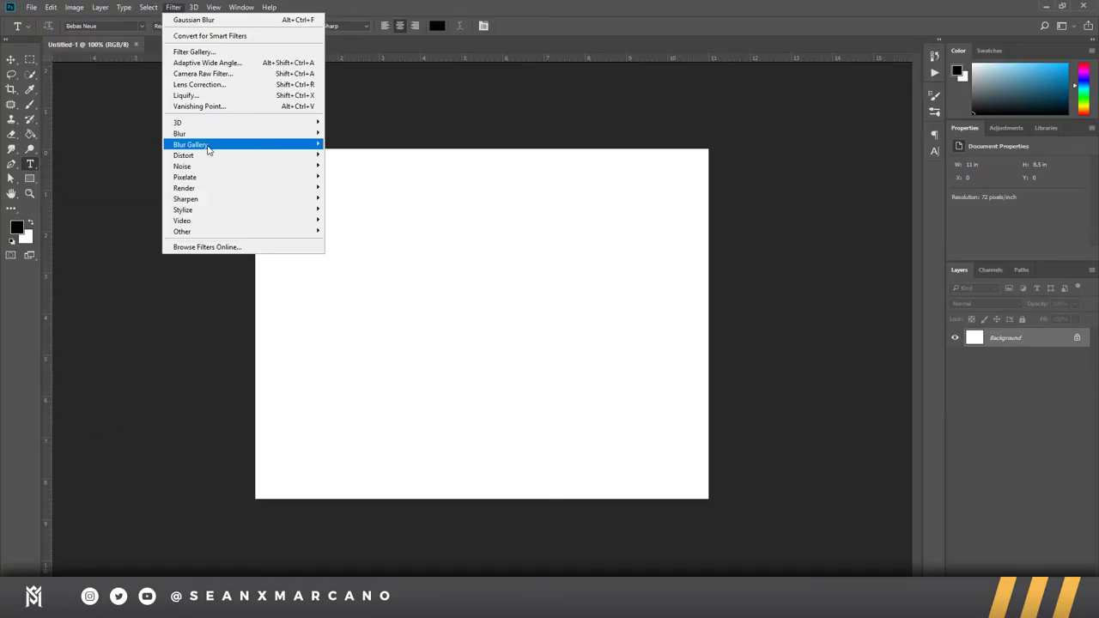
pyautogui.click(194, 19)
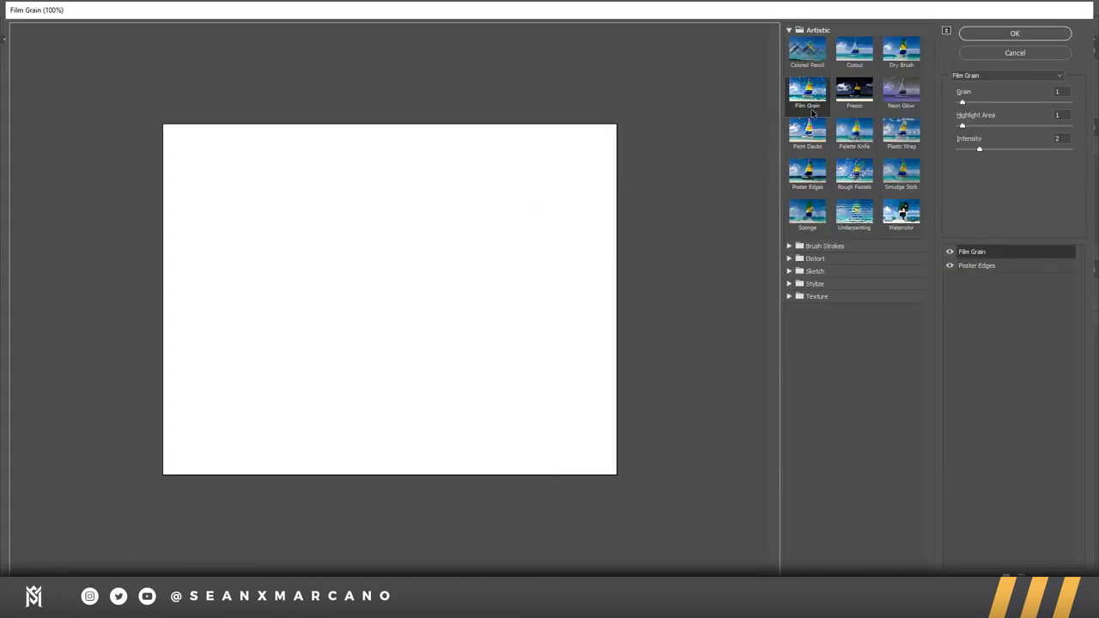
pyautogui.click(807, 172)
pyautogui.click(854, 171)
pyautogui.click(789, 246)
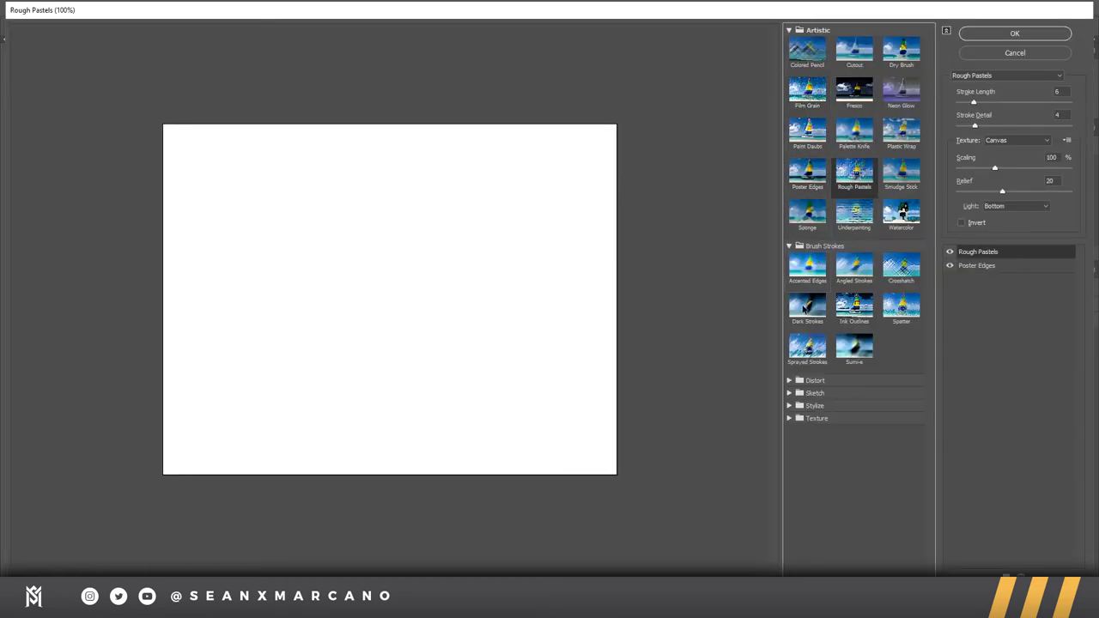
pyautogui.click(789, 419)
pyautogui.click(790, 406)
pyautogui.click(795, 432)
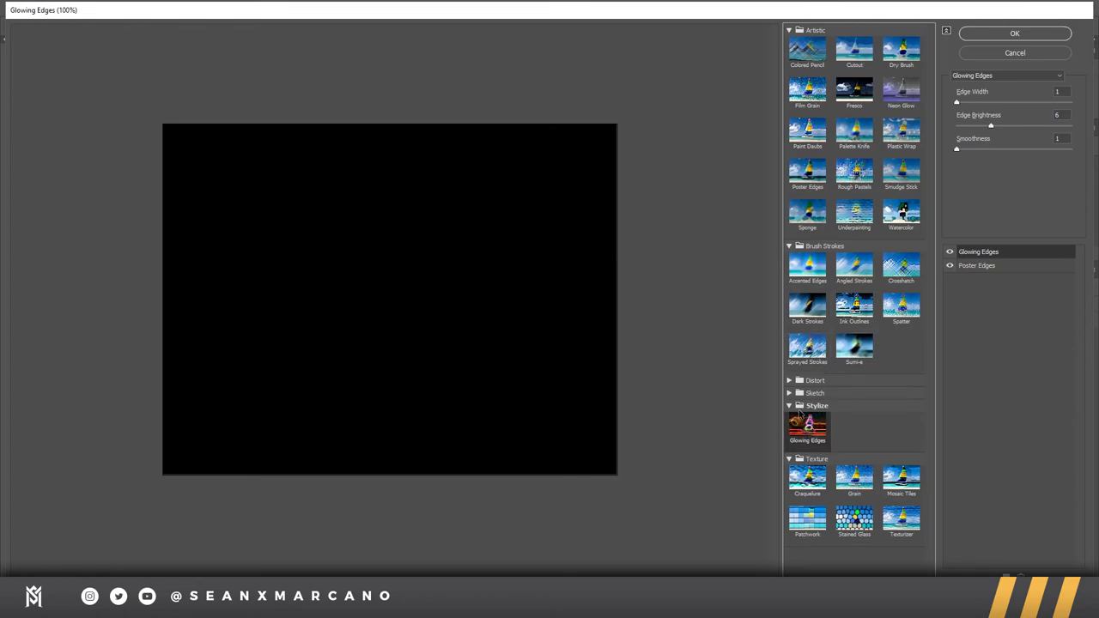
pyautogui.click(794, 393)
pyautogui.click(1036, 53)
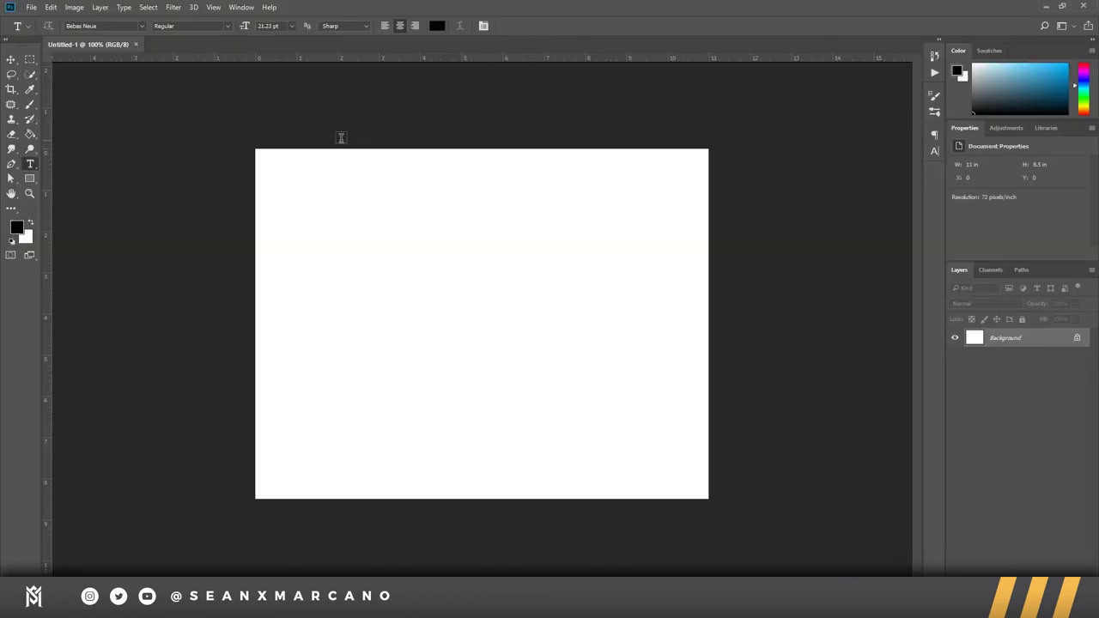
# Step: Try to shift the blank canvas background with the Move tool
pyautogui.press('b')
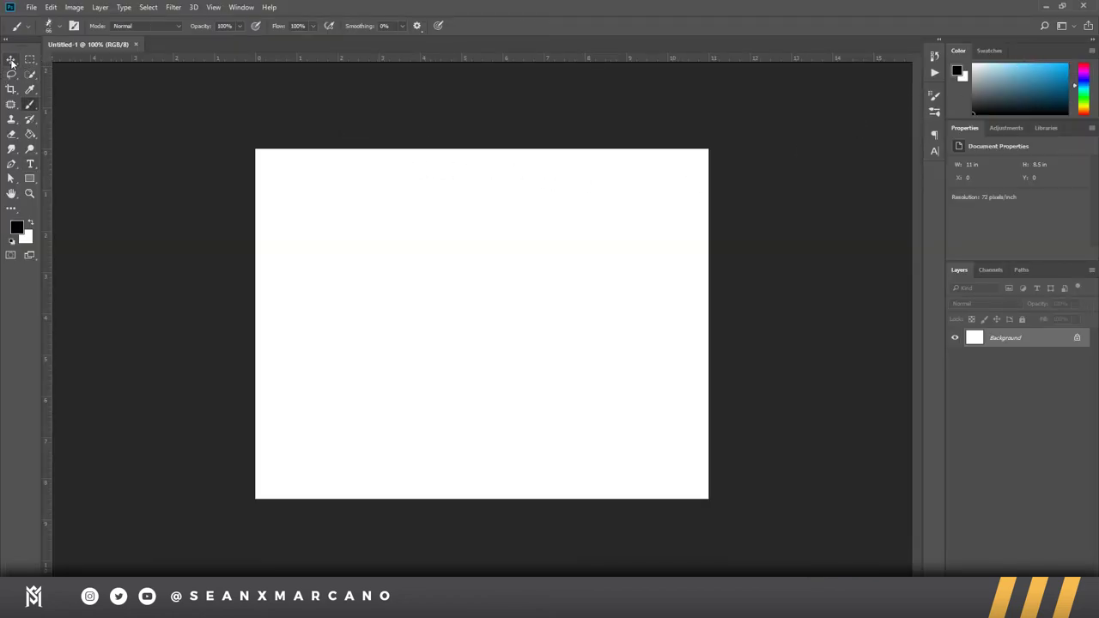
pyautogui.click(11, 60)
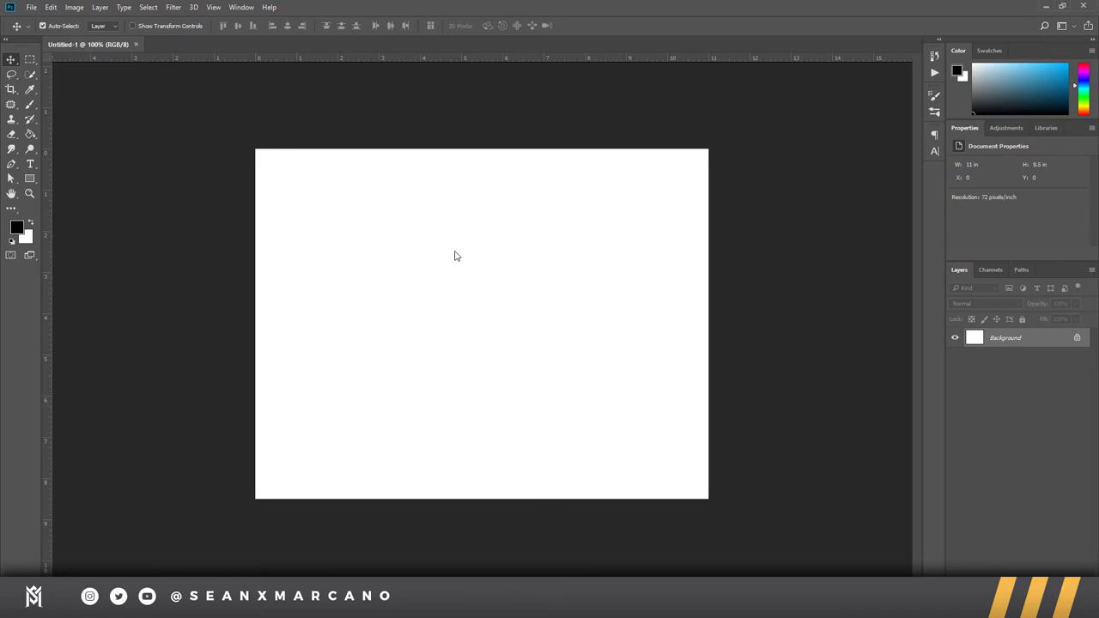
pyautogui.moveTo(370, 223); pyautogui.dragTo(426, 265)
pyautogui.press('Escape')
# Step: Review the available shape tools, keep the Rectangle tool active and add a new empty layer above the background
pyautogui.click(28, 179)
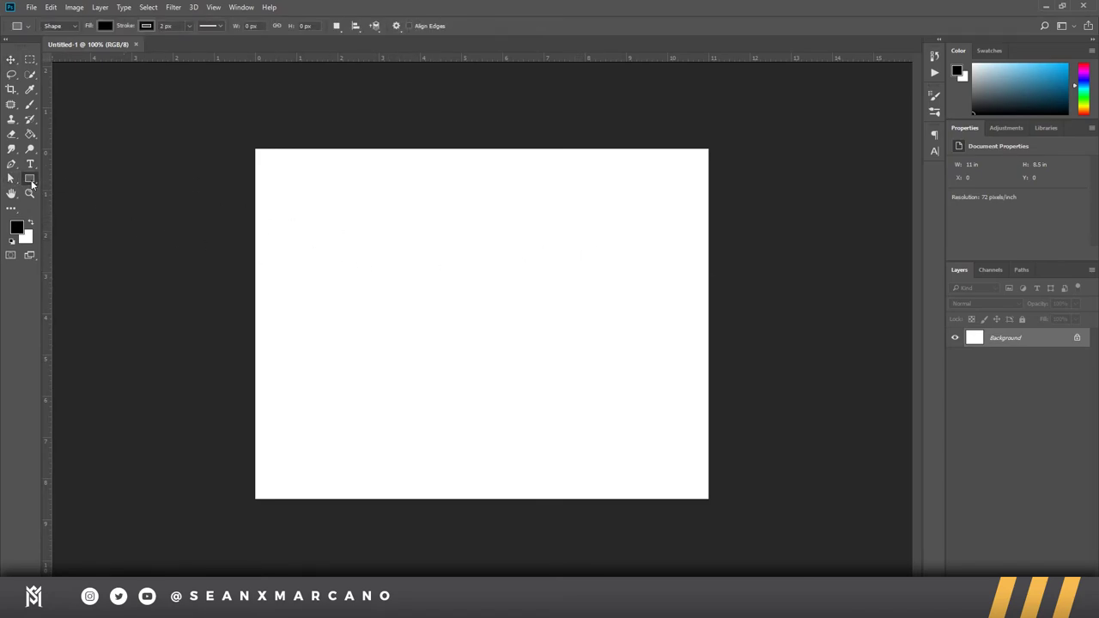
pyautogui.click(31, 182)
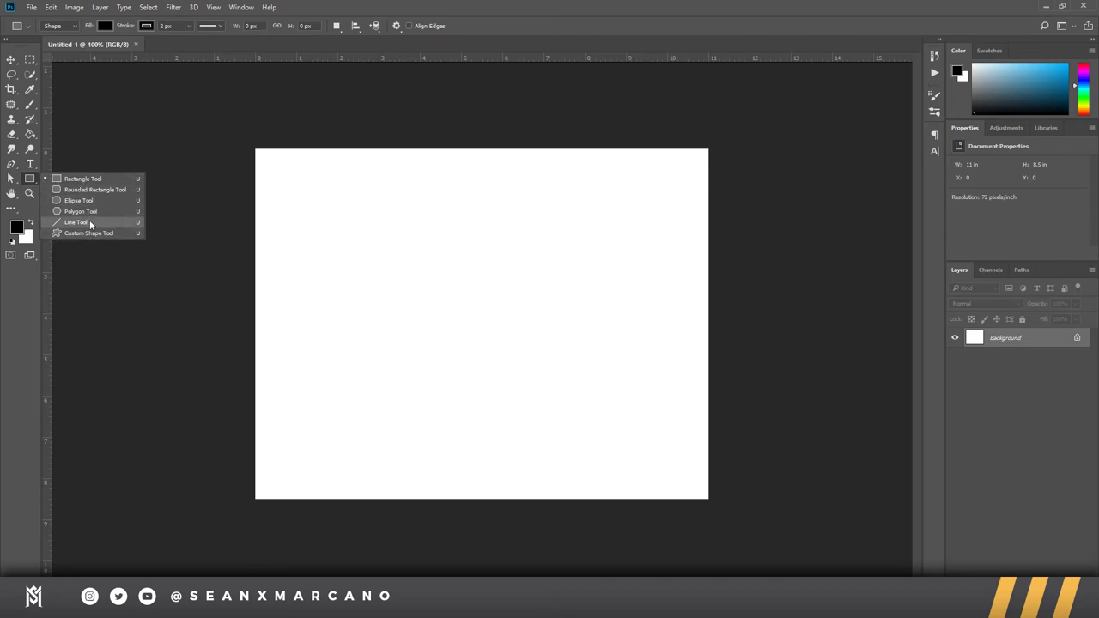
pyautogui.click(30, 182)
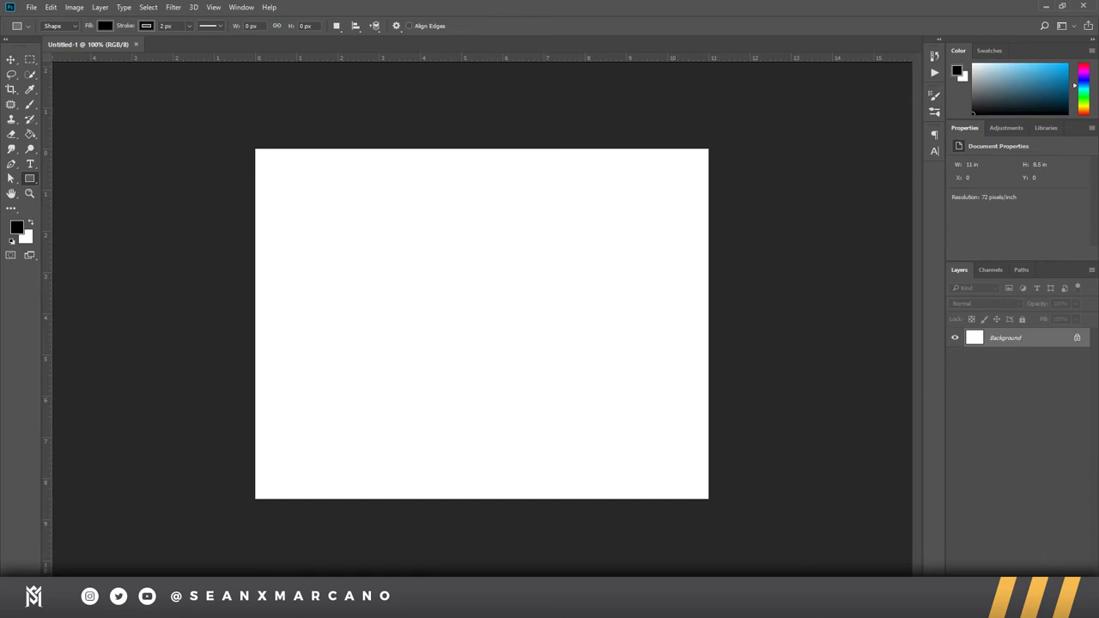
pyautogui.click(1032, 564)
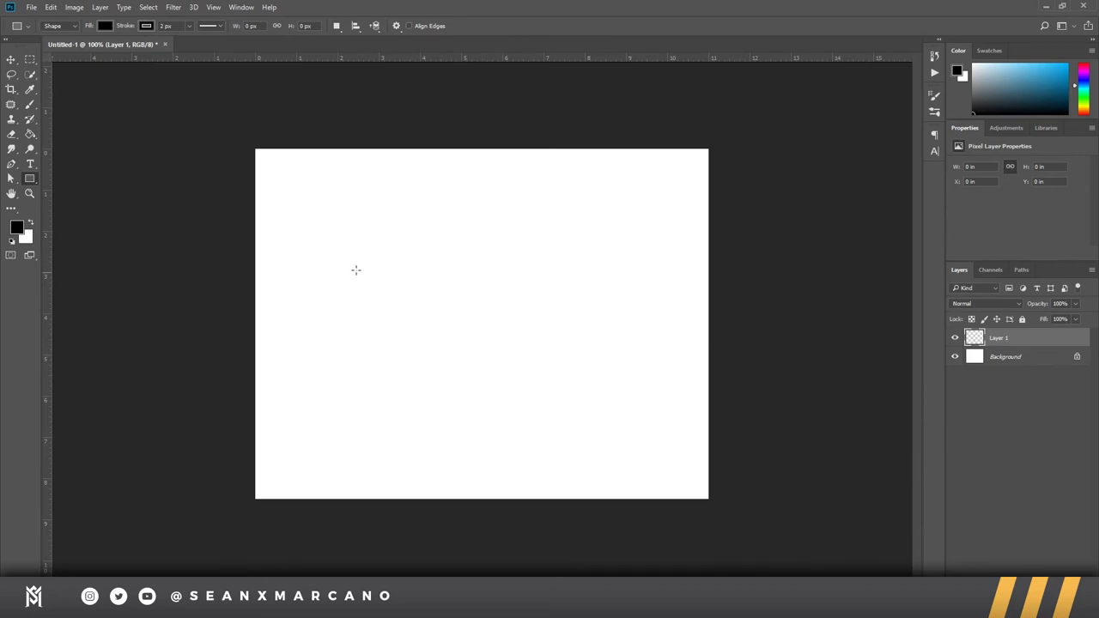
# Step: Draw a black square about 261 by 261 px and move it to about X 213 px, Y 175 px
pyautogui.moveTo(318, 257); pyautogui.dragTo(467, 437)
pyautogui.press('a')
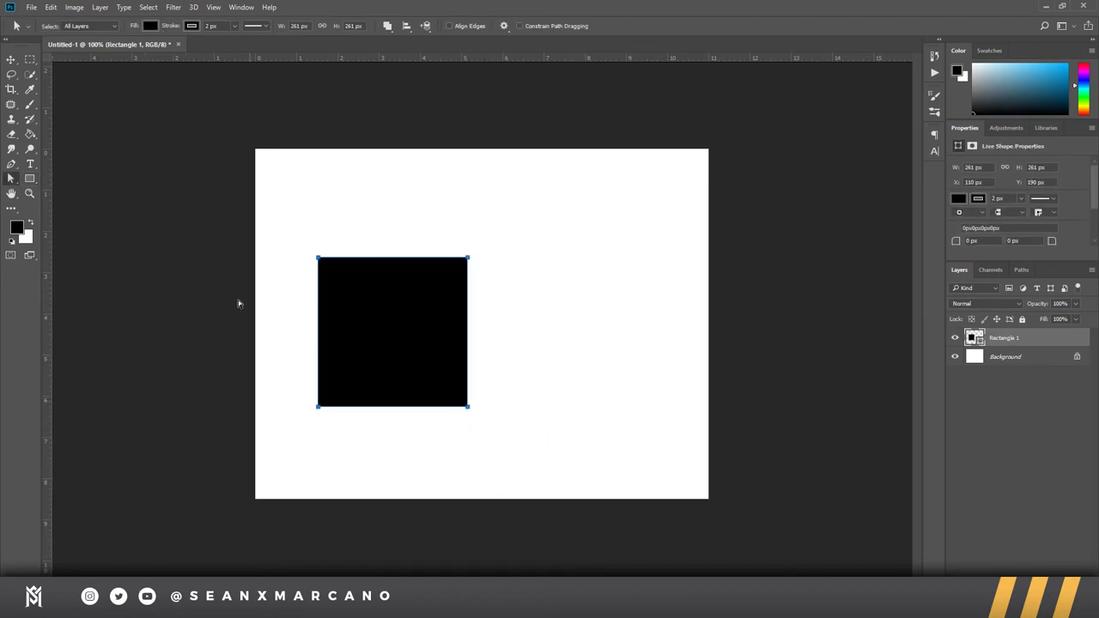
pyautogui.click(11, 60)
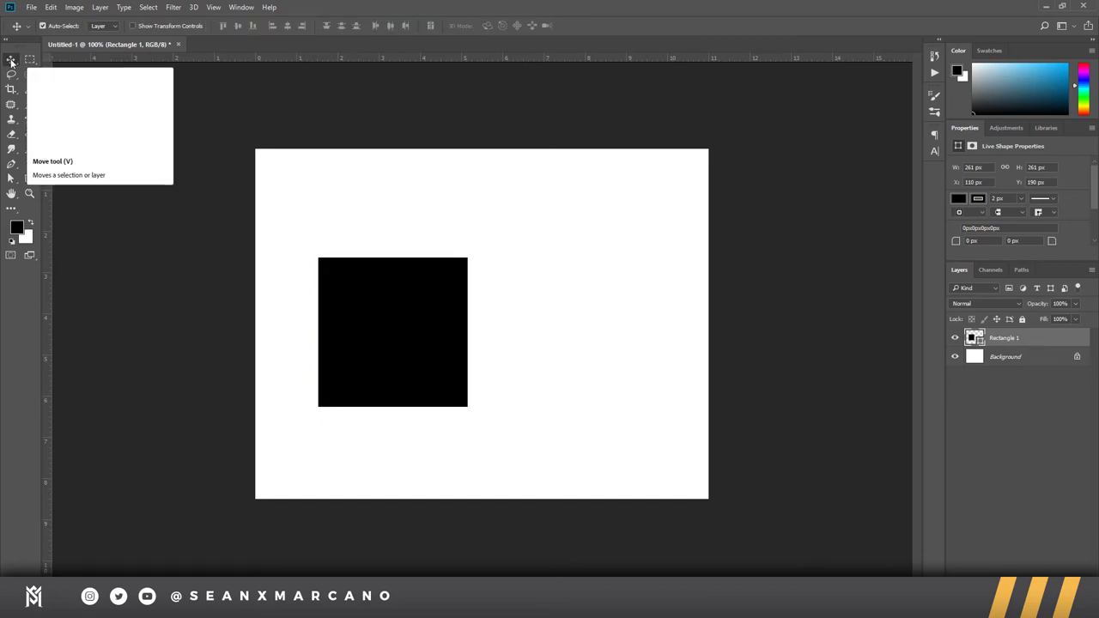
pyautogui.rightClick(11, 62)
pyautogui.click(11, 62)
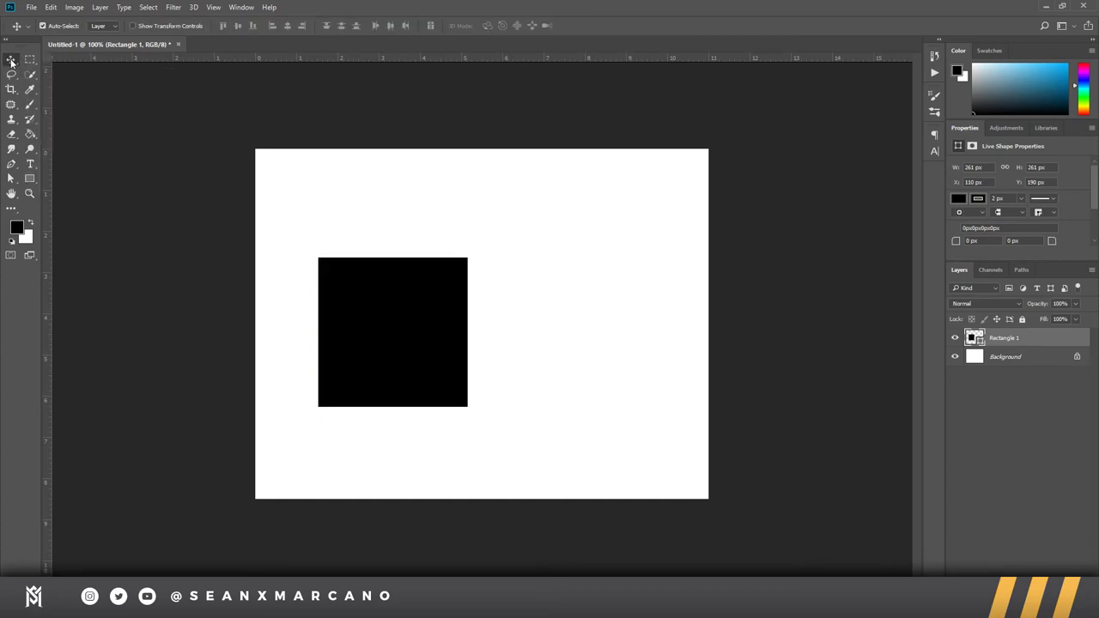
pyautogui.moveTo(378, 336)
pyautogui.mouseDown()
pyautogui.moveTo(436, 327)
pyautogui.moveTo(467, 375)
pyautogui.moveTo(467, 281)
pyautogui.moveTo(597, 367)
pyautogui.moveTo(491, 320)
pyautogui.moveTo(478, 296)
pyautogui.moveTo(309, 229)
pyautogui.moveTo(544, 376)
pyautogui.moveTo(630, 446)
pyautogui.moveTo(613, 422)
pyautogui.moveTo(611, 437)
pyautogui.moveTo(606, 417)
pyautogui.moveTo(407, 329)
pyautogui.mouseUp()
# Step: Try out freehand Lasso selections on and around the black square, clearing each selection
pyautogui.click(11, 76)
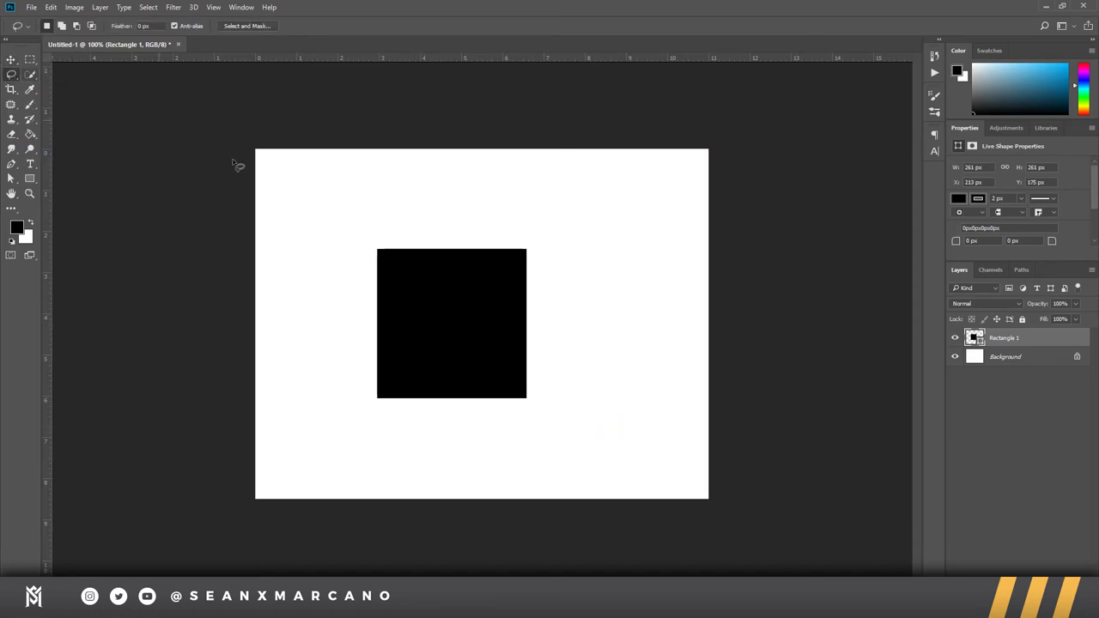
pyautogui.moveTo(134, 146); pyautogui.dragTo(650, 245)
pyautogui.hotkey('ctrl', 'd')
pyautogui.moveTo(515, 180)
pyautogui.mouseDown()
pyautogui.moveTo(645, 324)
pyautogui.moveTo(636, 330)
pyautogui.mouseUp()
pyautogui.hotkey('ctrl', 'd')
pyautogui.moveTo(384, 212); pyautogui.dragTo(666, 284)
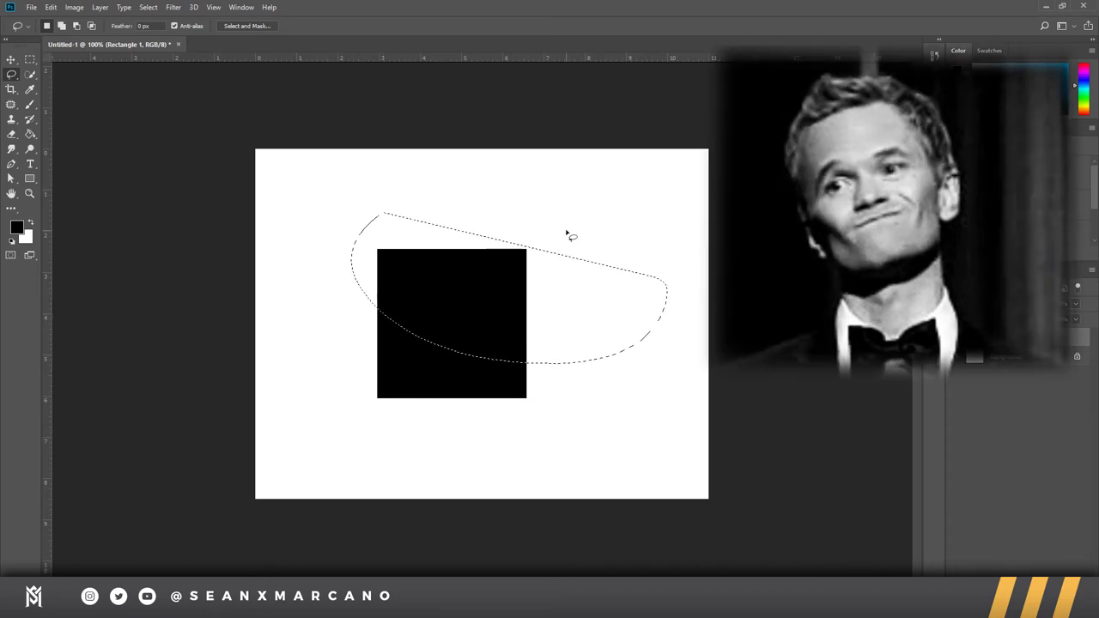
pyautogui.hotkey('ctrl', 'd')
# Step: Try out the Single Column Marquee tool by adding several column selections across the canvas, and deselect them all
pyautogui.click(30, 59)
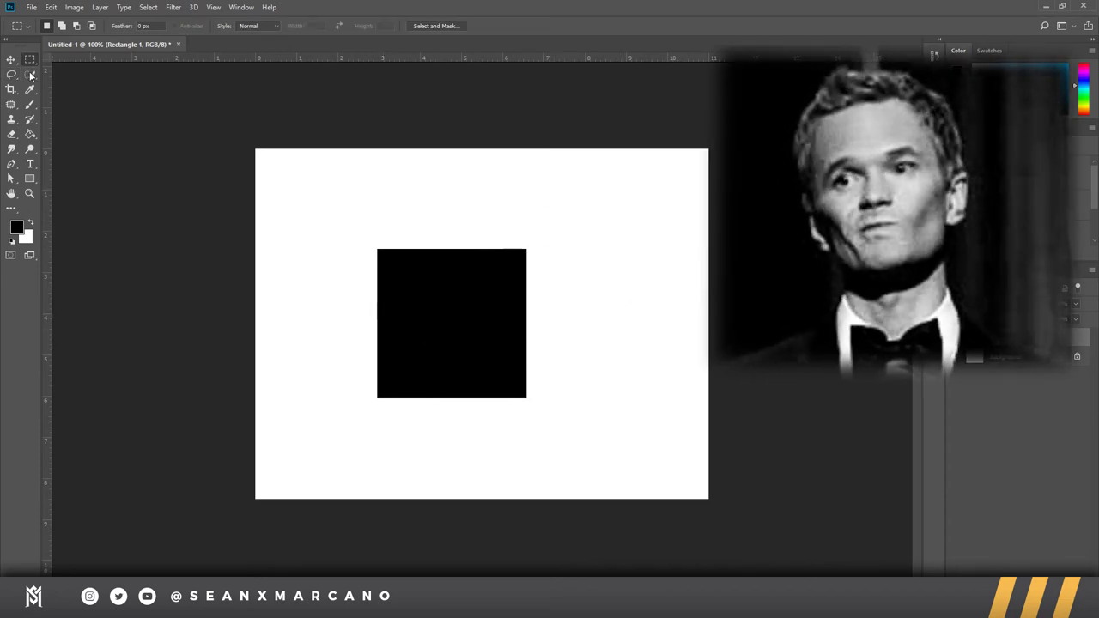
pyautogui.click(30, 60)
pyautogui.click(29, 60)
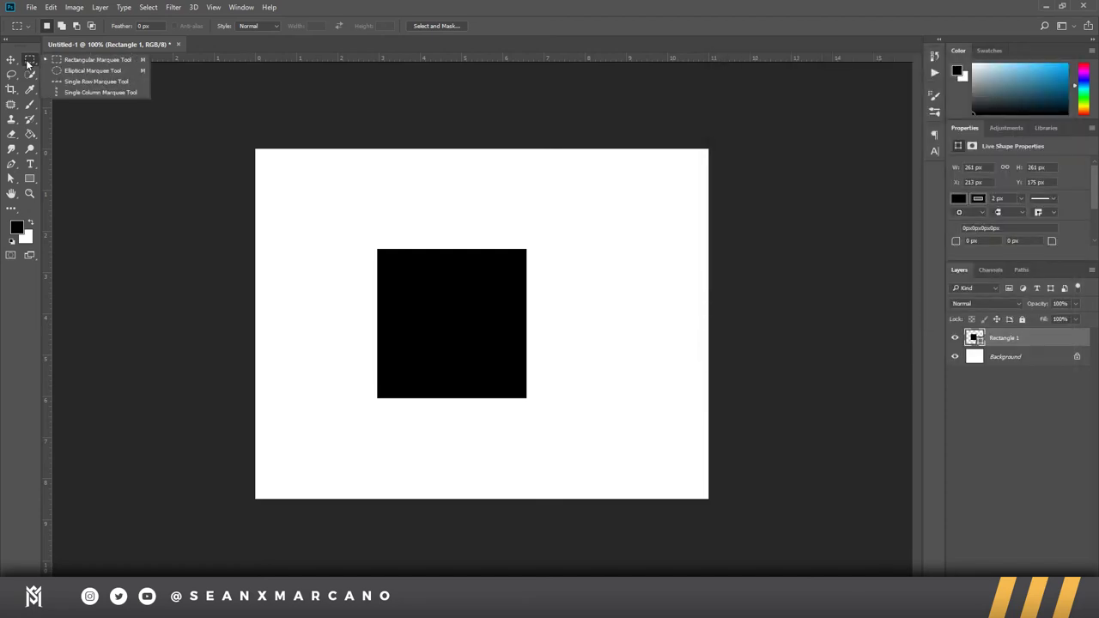
pyautogui.click(96, 92)
pyautogui.moveTo(402, 362); pyautogui.dragTo(450, 335)
pyautogui.moveTo(446, 254); pyautogui.dragTo(360, 438)
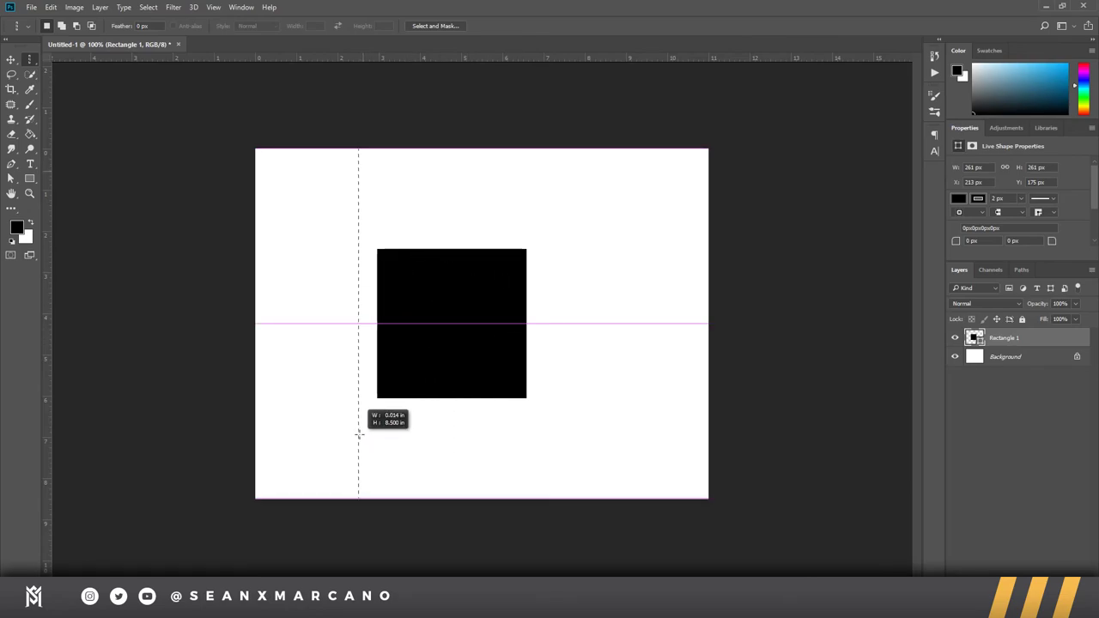
pyautogui.moveTo(400, 160); pyautogui.dragTo(430, 500)
pyautogui.keyDown('shift'); pyautogui.click(367, 430); pyautogui.keyUp('shift')
pyautogui.keyDown('shift'); pyautogui.click(485, 412); pyautogui.keyUp('shift')
pyautogui.keyDown('shift'); pyautogui.click(515, 404); pyautogui.keyUp('shift')
pyautogui.keyDown('shift'); pyautogui.click(618, 378); pyautogui.keyUp('shift')
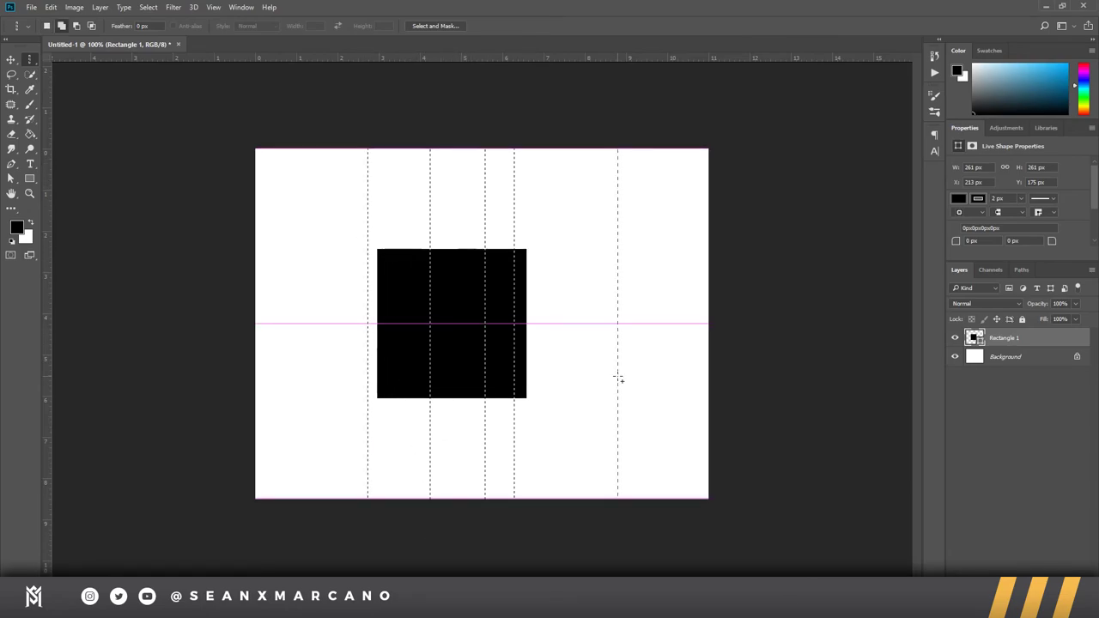
pyautogui.keyDown('shift'); pyautogui.click(337, 348); pyautogui.keyUp('shift')
pyautogui.keyDown('shift'); pyautogui.click(447, 347); pyautogui.keyUp('shift')
pyautogui.hotkey('ctrl', 'd')
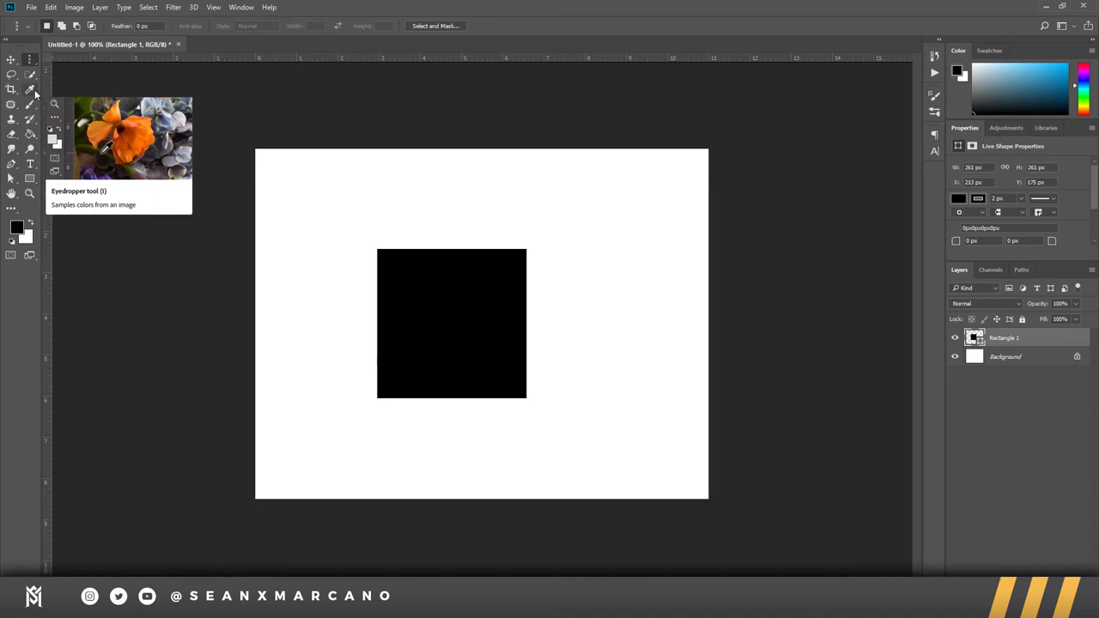
# Step: Draw a second rectangle about 215 by 319 px to the right of the black square
pyautogui.click(33, 92)
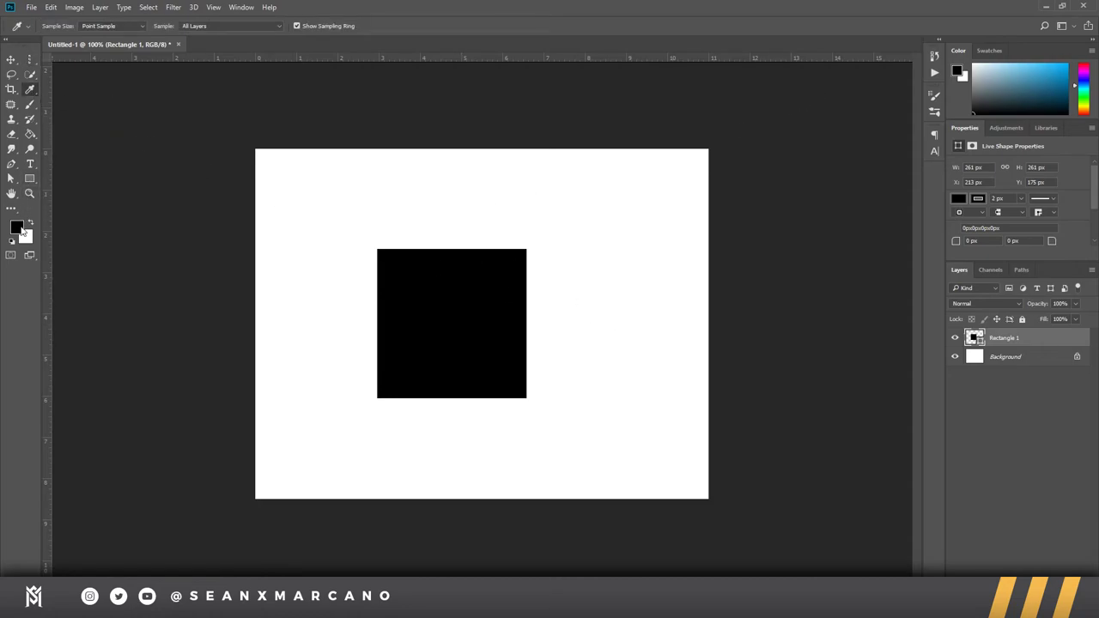
pyautogui.click(30, 179)
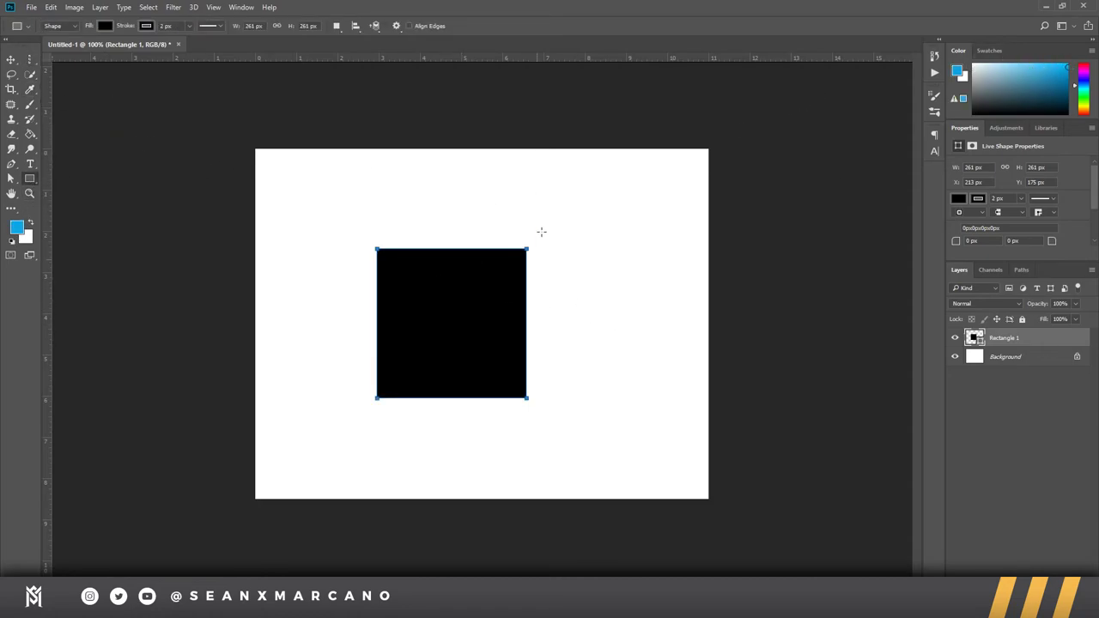
pyautogui.moveTo(546, 192); pyautogui.dragTo(669, 374)
# Step: Give the second rectangle a bright cyan fill and remove its stroke
pyautogui.click(106, 27)
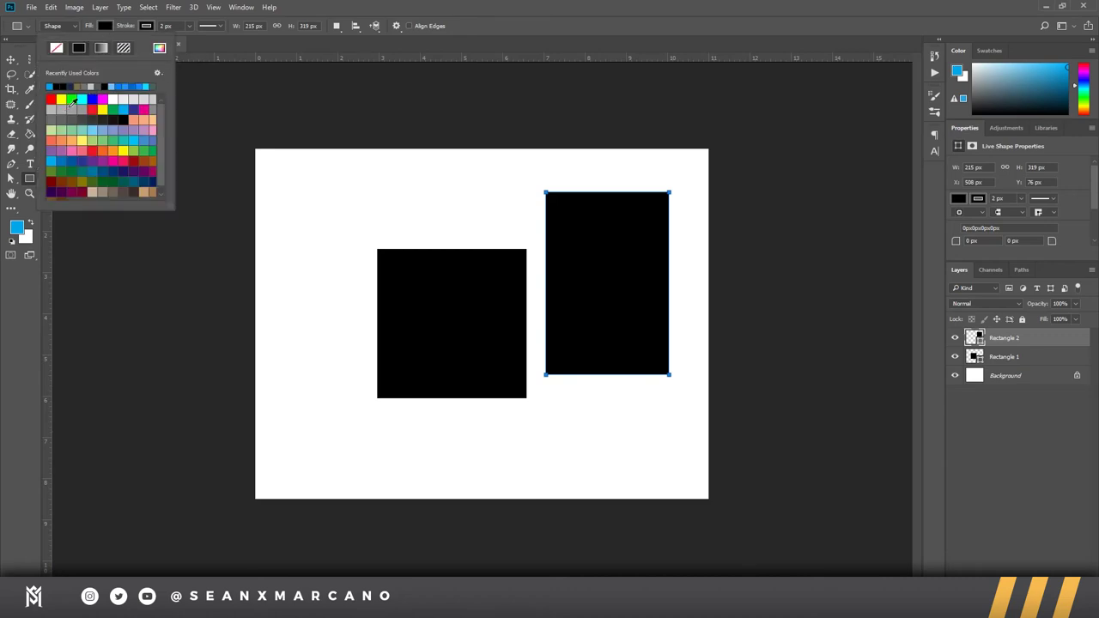
pyautogui.click(146, 85)
pyautogui.click(135, 28)
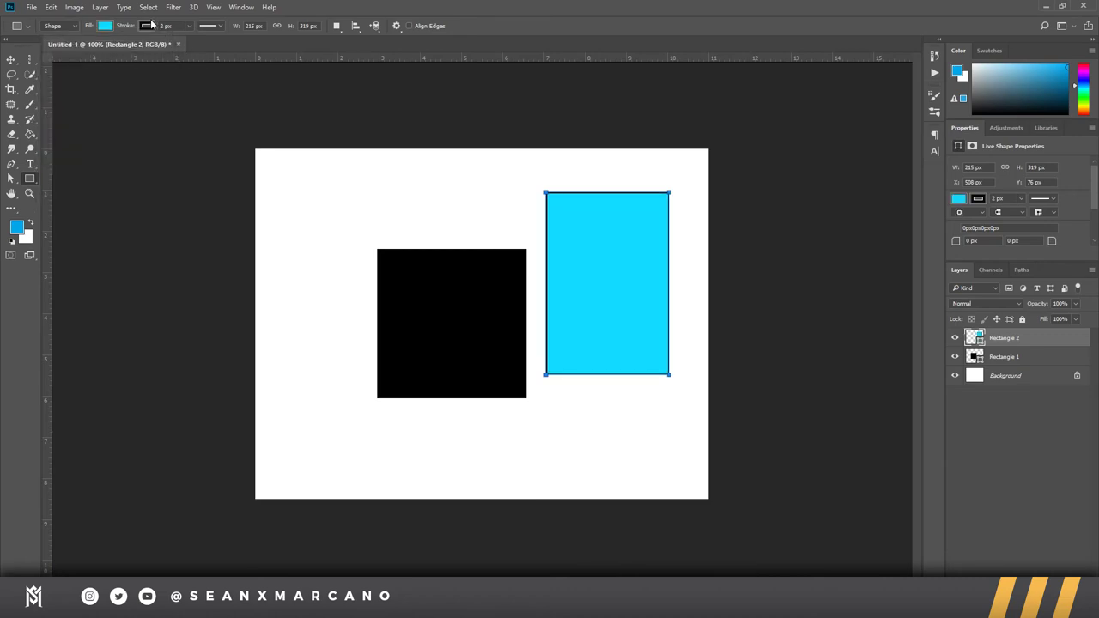
pyautogui.click(136, 28)
pyautogui.click(96, 48)
pyautogui.click(451, 189)
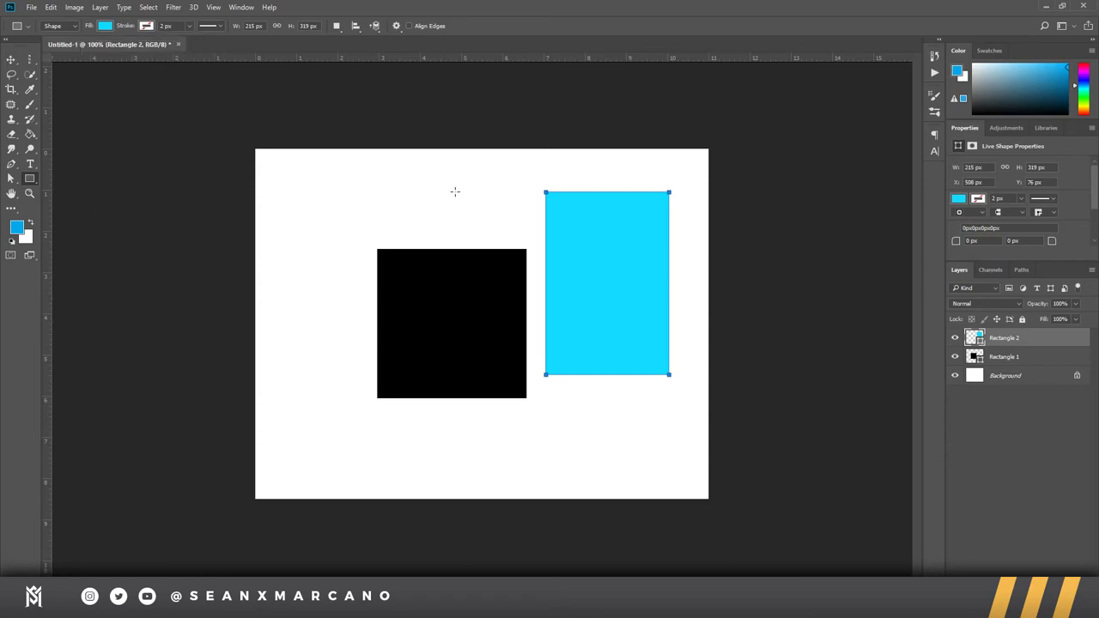
pyautogui.click(452, 189)
pyautogui.click(584, 236)
# Step: Sample the second rectangle's cyan with the Eyedropper as the foreground color
pyautogui.click(31, 91)
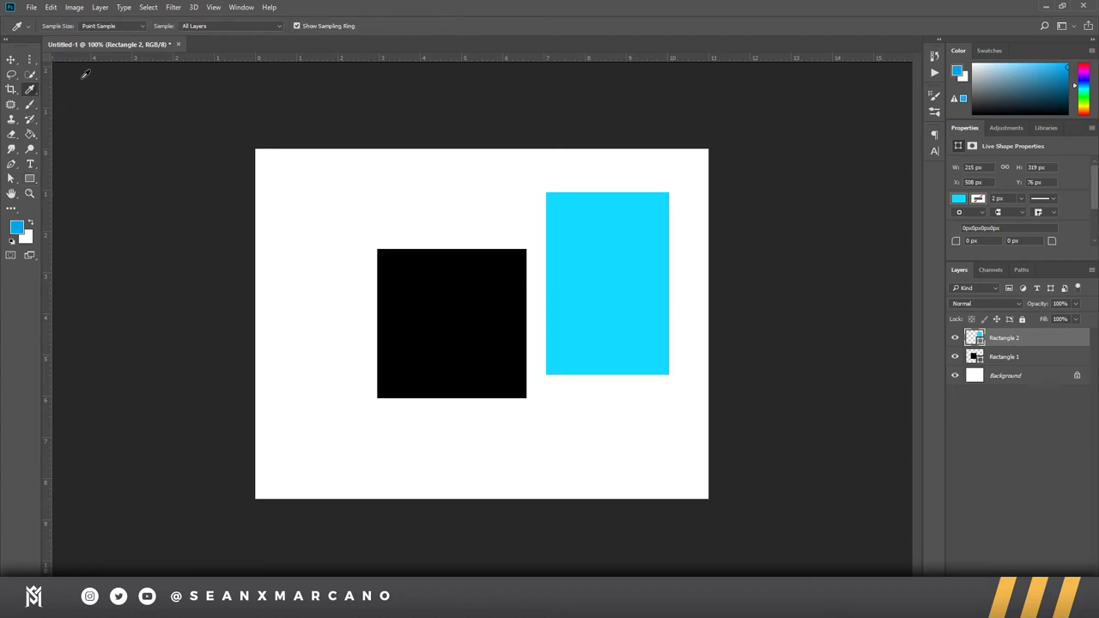
pyautogui.click(641, 224)
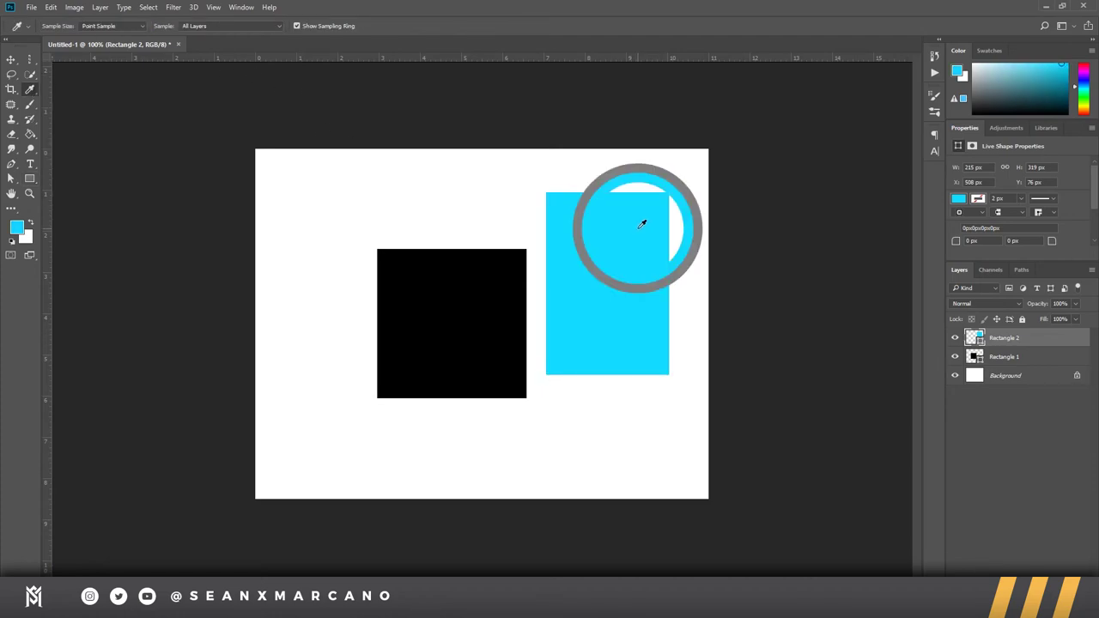
pyautogui.moveTo(641, 224); pyautogui.dragTo(606, 236)
# Step: Review the brush and healing tool variants, keep the Brush tool active and add an empty layer above the cyan rectangle
pyautogui.press('b')
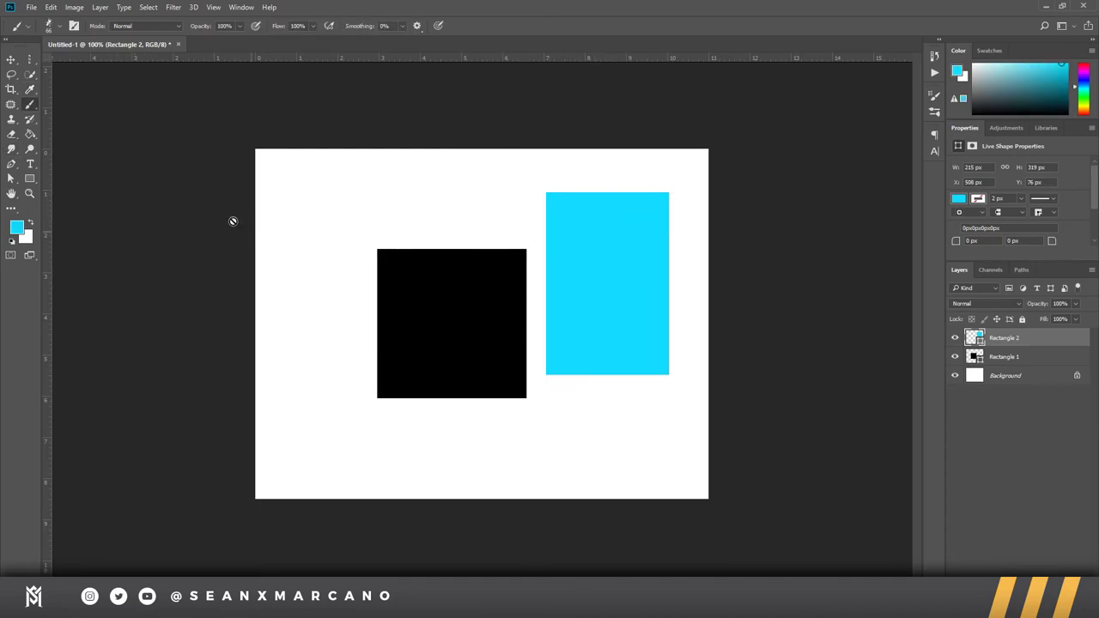
pyautogui.rightClick(30, 107)
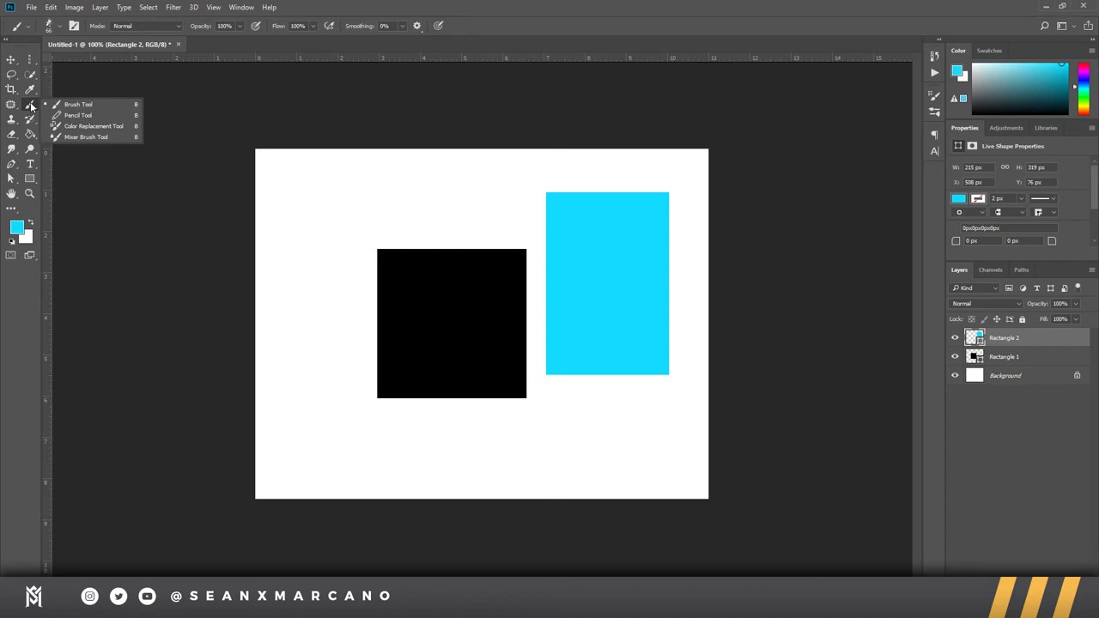
pyautogui.click(12, 105)
pyautogui.rightClick(14, 106)
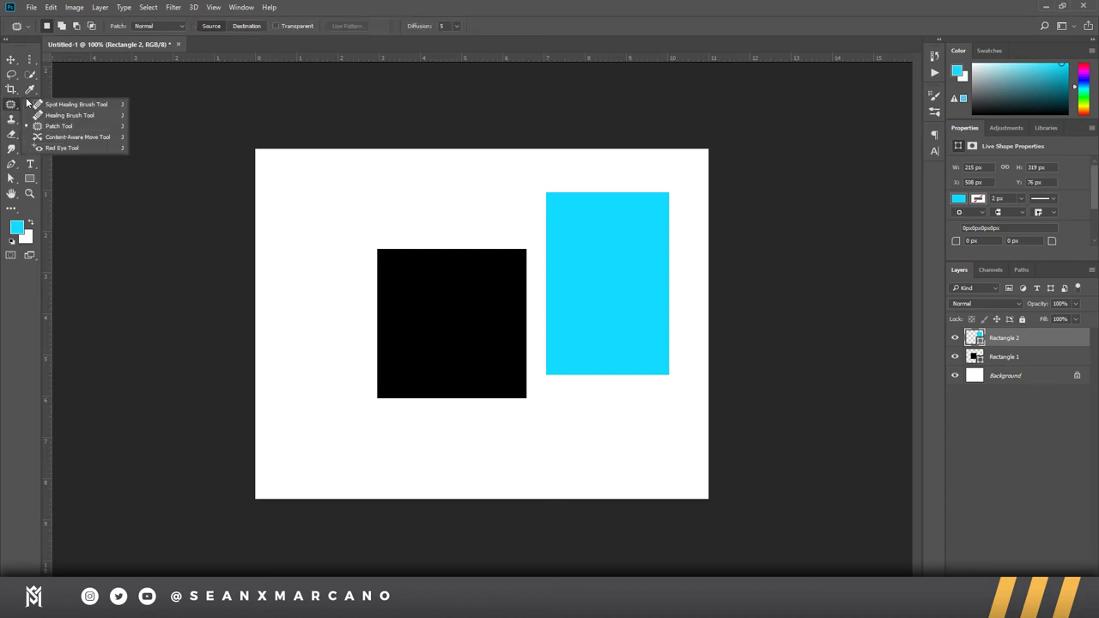
pyautogui.click(31, 105)
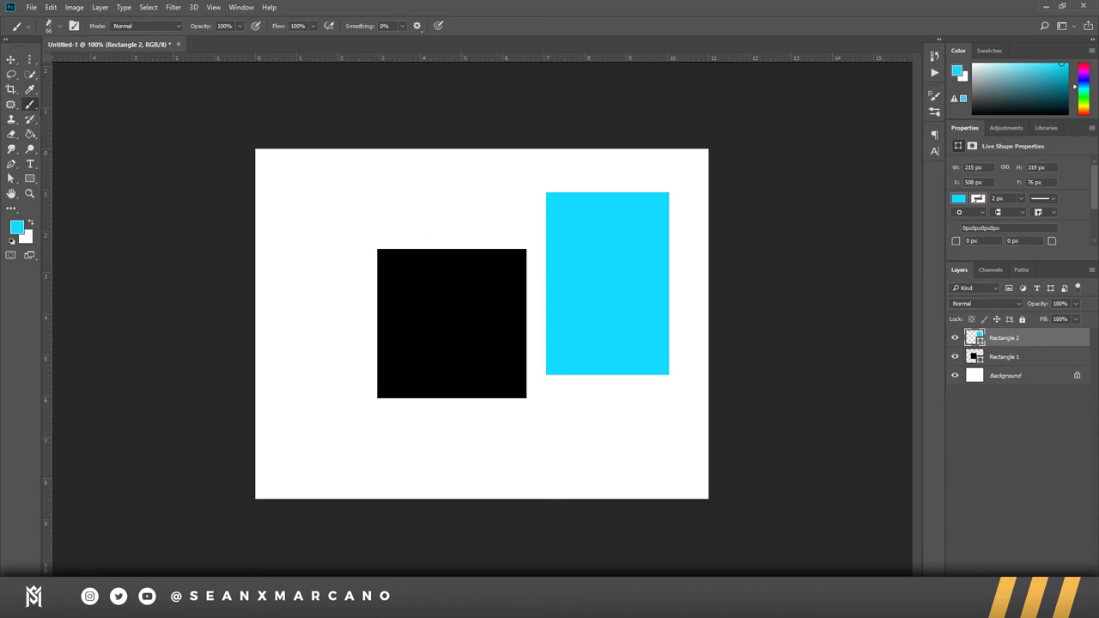
pyautogui.hotkey('ctrl', 'shift', 'alt', 'n')
# Step: Paint sprawling cyan brush strokes over both rectangles and practise undoing and restoring them, finishing with the strokes undone
pyautogui.moveTo(355, 171)
pyautogui.mouseDown()
pyautogui.moveTo(325, 247)
pyautogui.moveTo(369, 322)
pyautogui.moveTo(282, 344)
pyautogui.moveTo(325, 425)
pyautogui.moveTo(448, 452)
pyautogui.moveTo(409, 478)
pyautogui.moveTo(411, 408)
pyautogui.moveTo(518, 343)
pyautogui.moveTo(421, 309)
pyautogui.moveTo(467, 421)
pyautogui.moveTo(491, 238)
pyautogui.moveTo(590, 209)
pyautogui.moveTo(441, 219)
pyautogui.moveTo(665, 368)
pyautogui.moveTo(373, 283)
pyautogui.moveTo(626, 369)
pyautogui.moveTo(556, 296)
pyautogui.mouseUp()
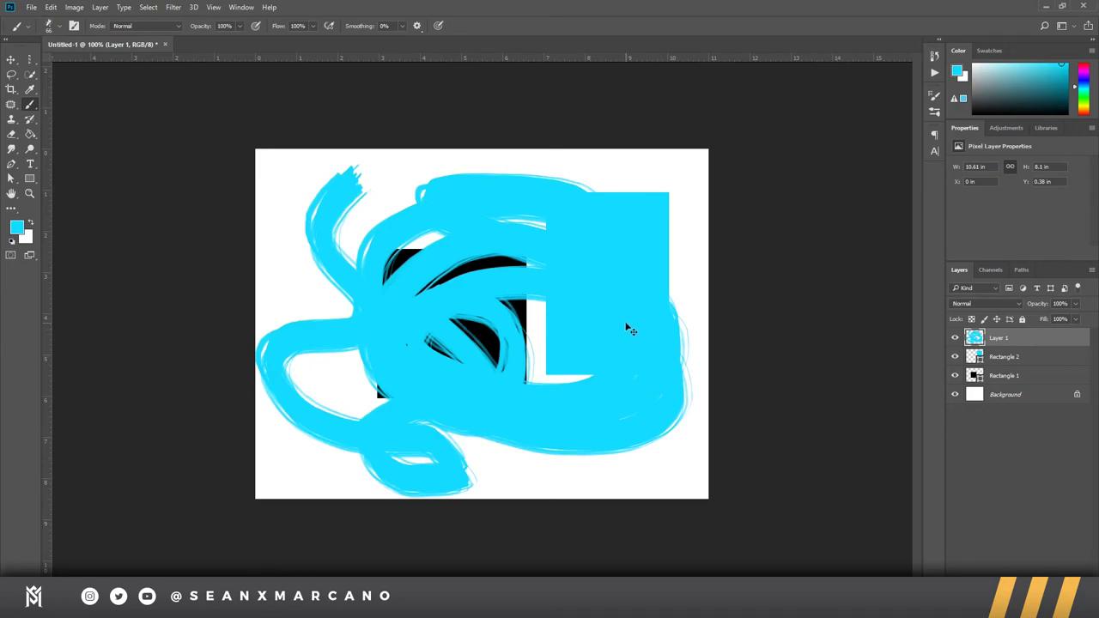
pyautogui.hotkey('ctrl', 'z')
pyautogui.hotkey('ctrl', 'z')
pyautogui.hotkey('ctrl', 'z')
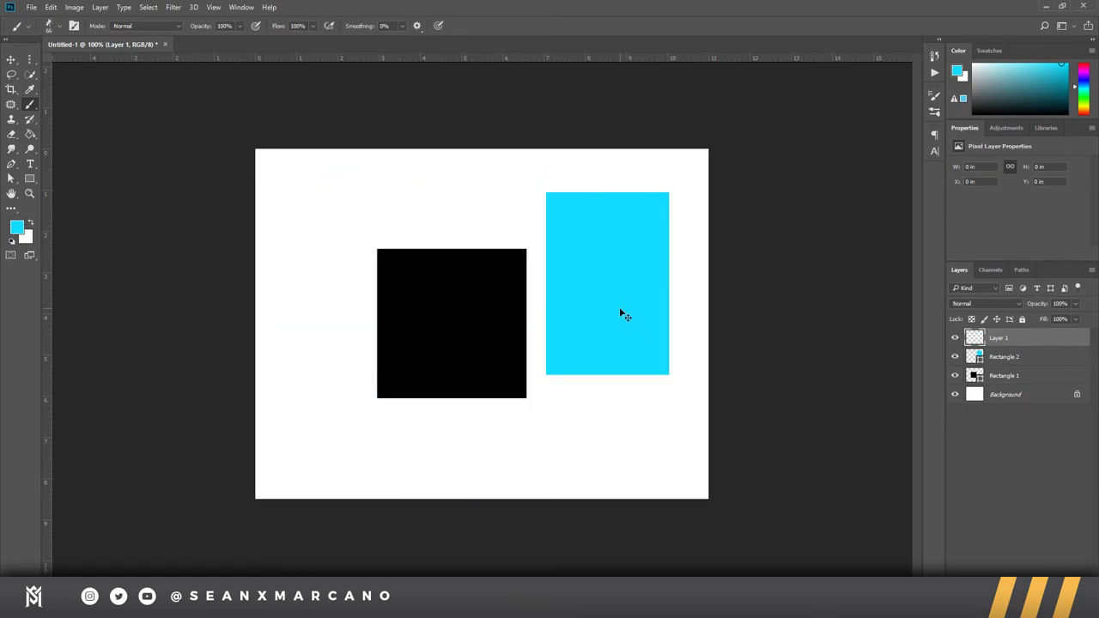
pyautogui.hotkey('ctrl', 'z')
pyautogui.hotkey('ctrl', 'z')
pyautogui.hotkey('ctrl', 'z')
pyautogui.hotkey('ctrl', 'z')
pyautogui.hotkey('ctrl', 'z')
pyautogui.hotkey('ctrl', 'z')
pyautogui.hotkey('ctrl', 'z')
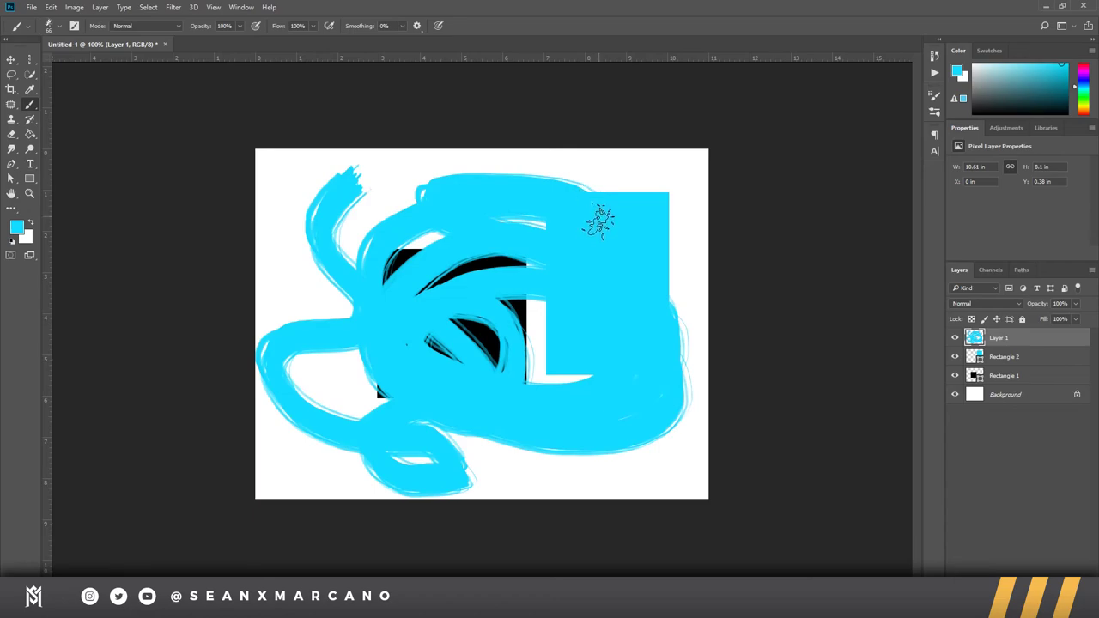
pyautogui.hotkey('ctrl', 'z')
pyautogui.hotkey('ctrl', 'z')
pyautogui.hotkey('ctrl', 'z')
pyautogui.hotkey('ctrl', 'z')
pyautogui.hotkey('ctrl', 'z')
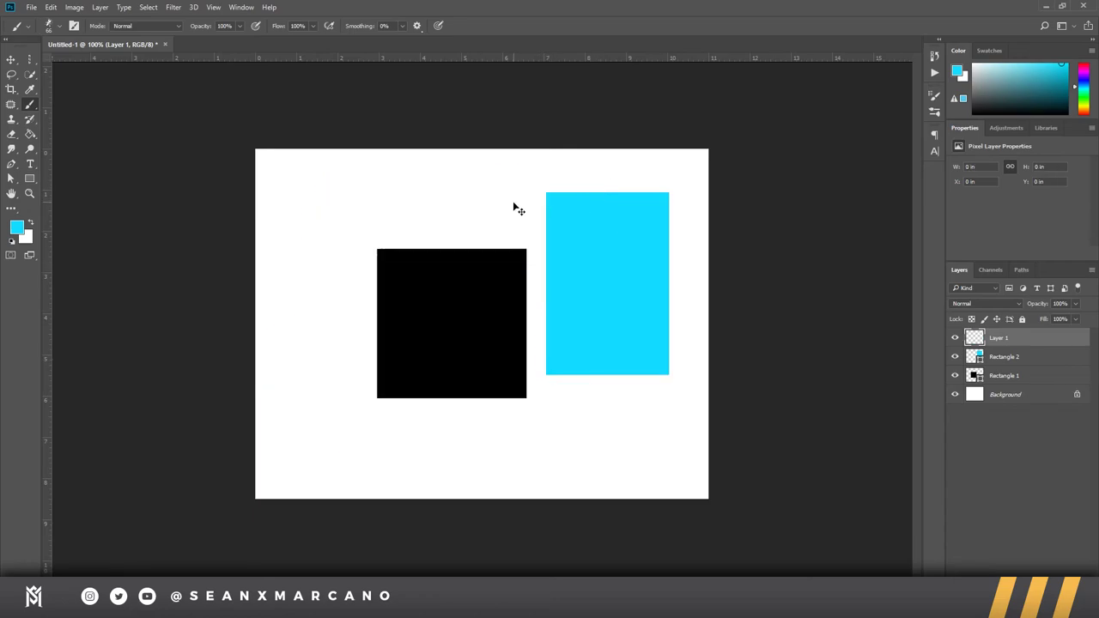
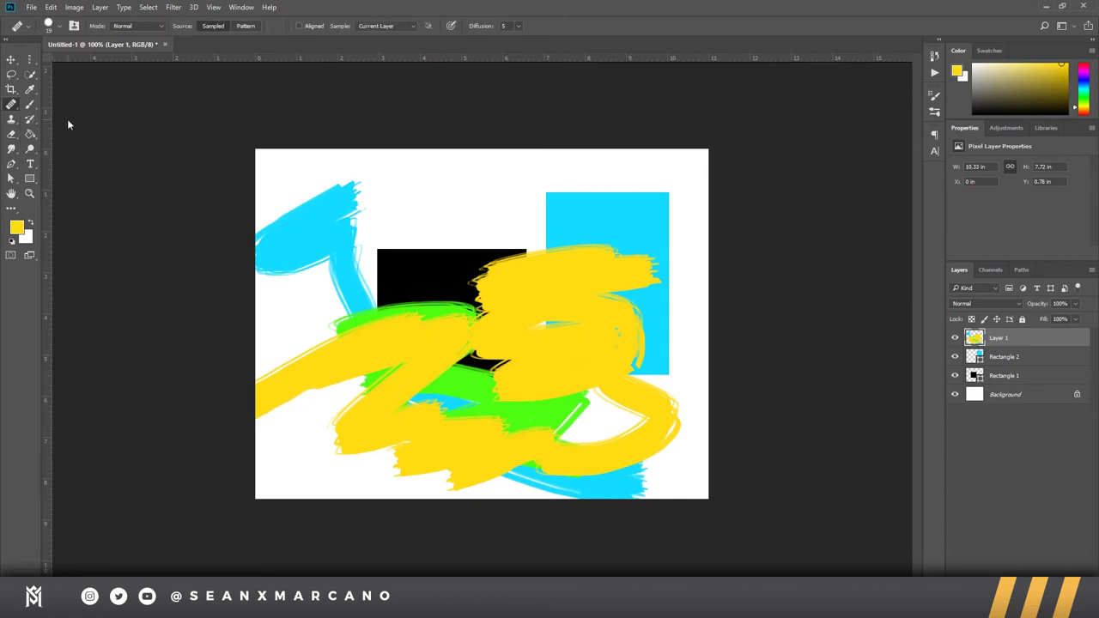
# Step: Try the Patch tool on a freehand area where the cyan, green and yellow strokes meet near the canvas's left edge
pyautogui.rightClick(12, 107)
pyautogui.click(68, 127)
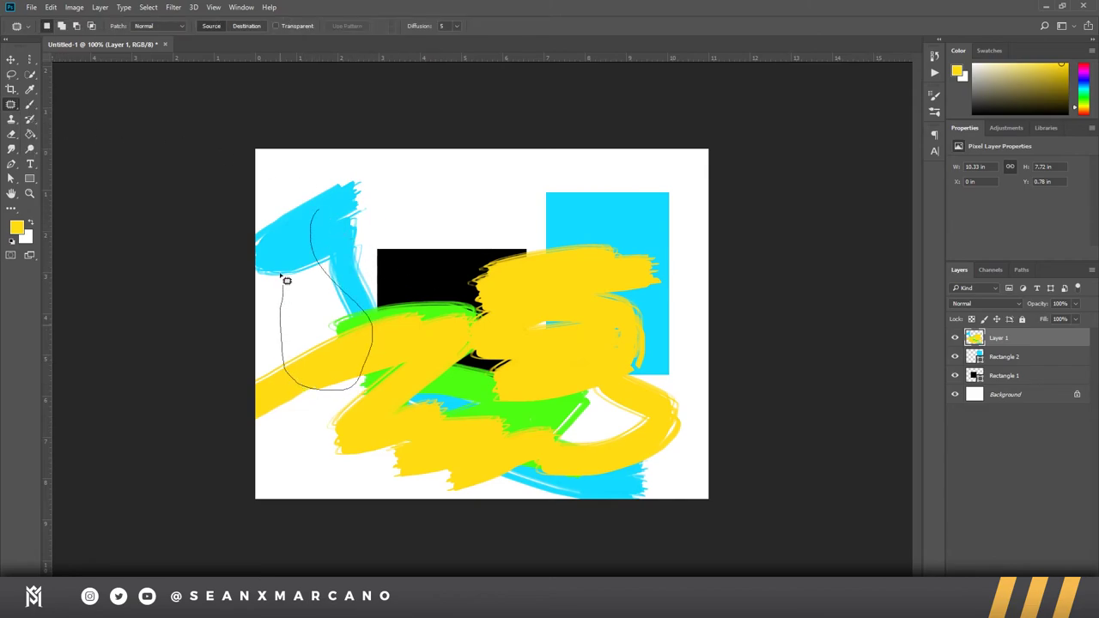
pyautogui.moveTo(287, 280); pyautogui.dragTo(279, 243)
pyautogui.moveTo(319, 321); pyautogui.dragTo(603, 378)
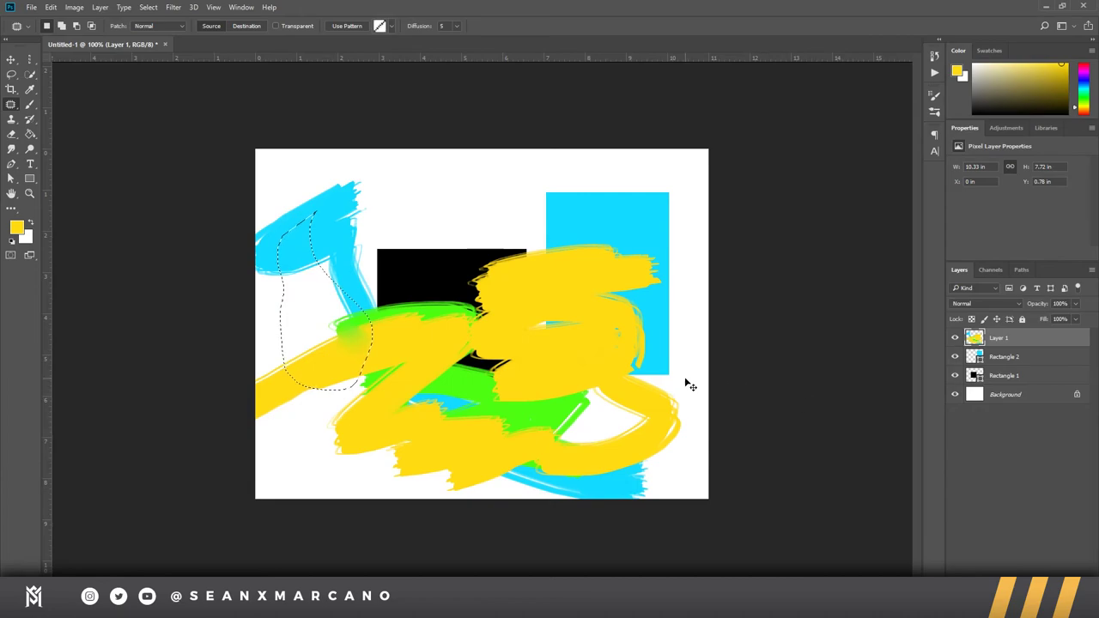
# Step: Inspect the patched green and yellow paint up close, deselect the area and undo the patch
pyautogui.scroll(6, 341, 352)
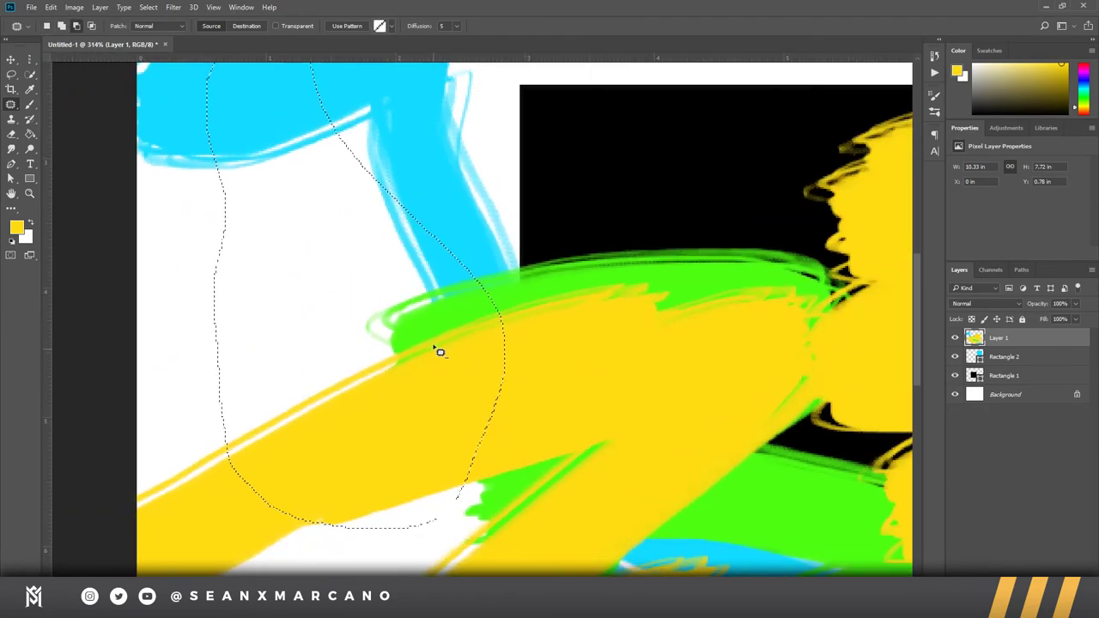
pyautogui.scroll(3, 437, 348)
pyautogui.scroll(-3, 430, 319)
pyautogui.scroll(2, 427, 320)
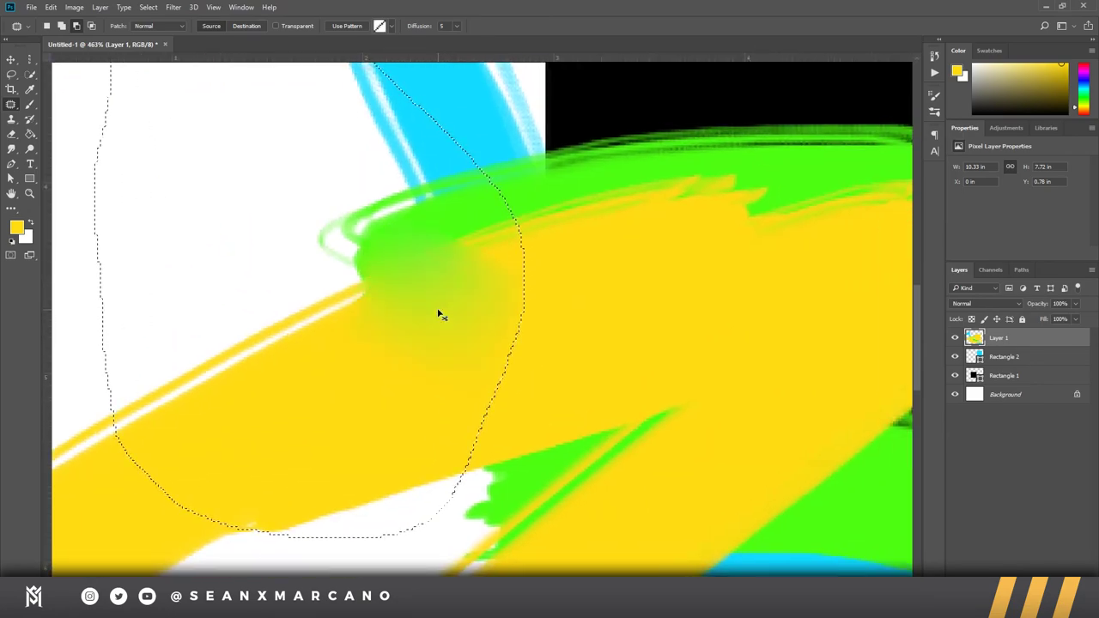
pyautogui.hotkey('ctrl', 'd')
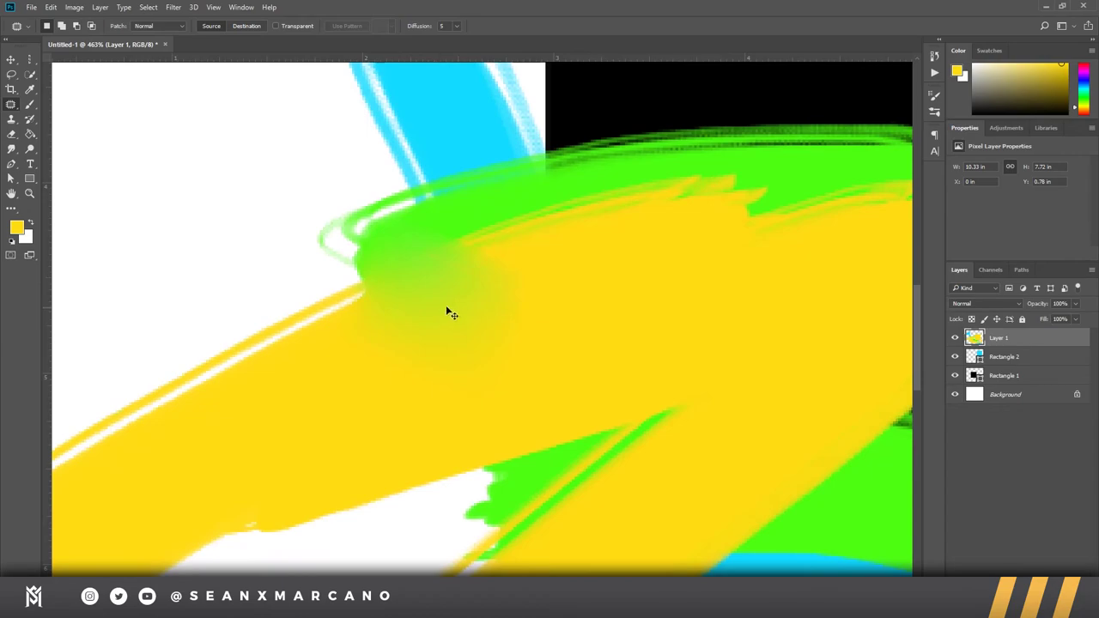
pyautogui.hotkey('ctrl', 'z')
pyautogui.hotkey('ctrl', 'z')
pyautogui.hotkey('ctrl', 'd')
pyautogui.scroll(-8, 460, 300)
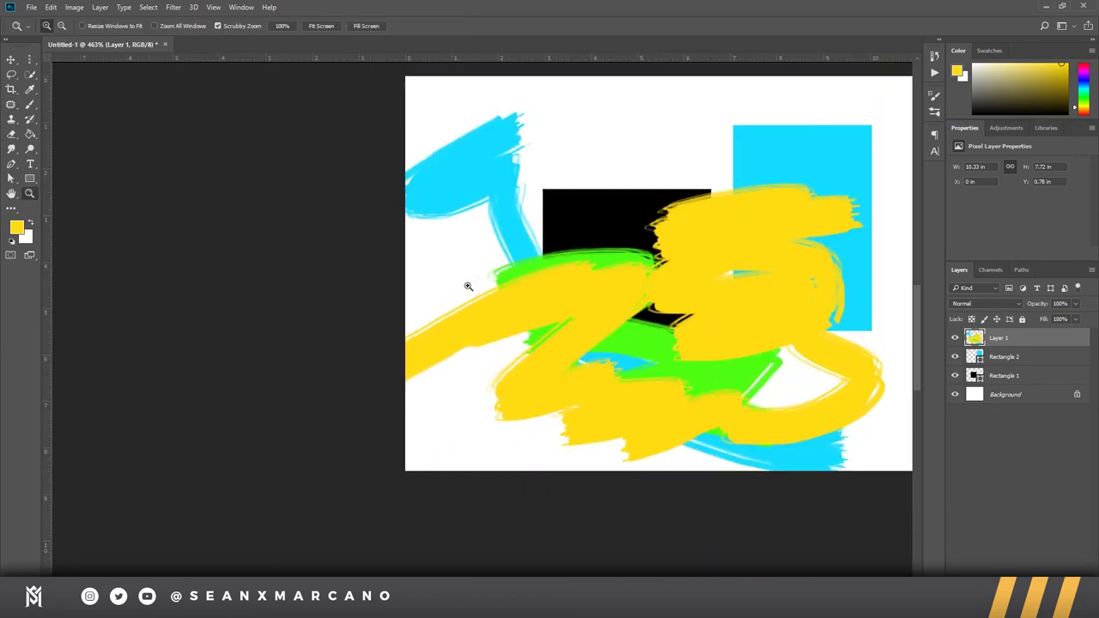
# Step: Paste the copied night photo of a basketball hoop as a new layer above the painted strokes
pyautogui.rightClick(13, 106)
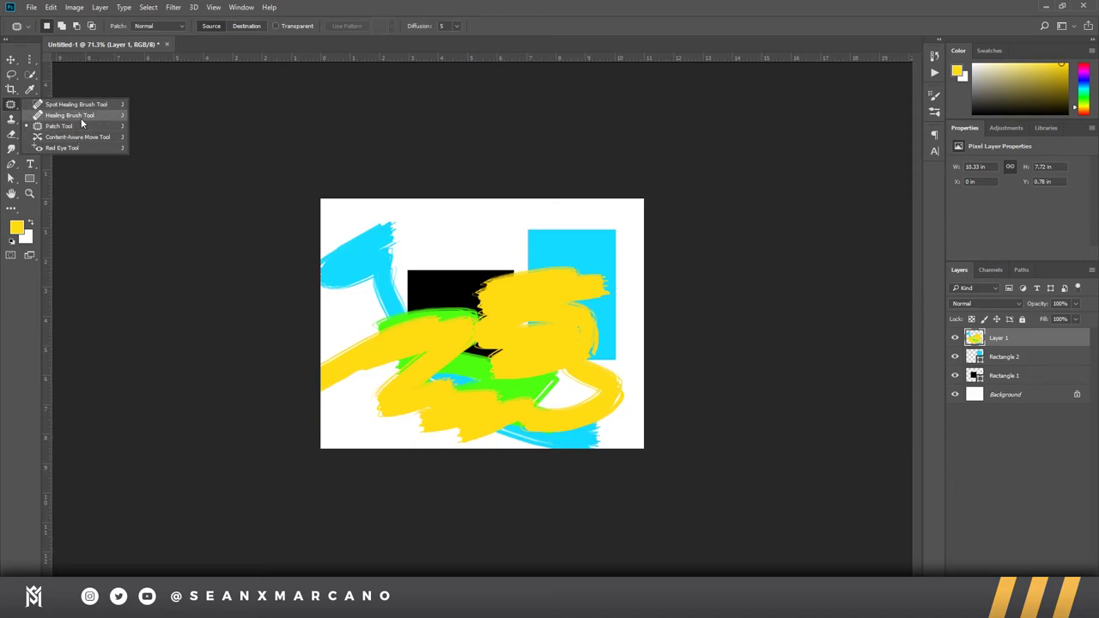
pyautogui.press('Escape')
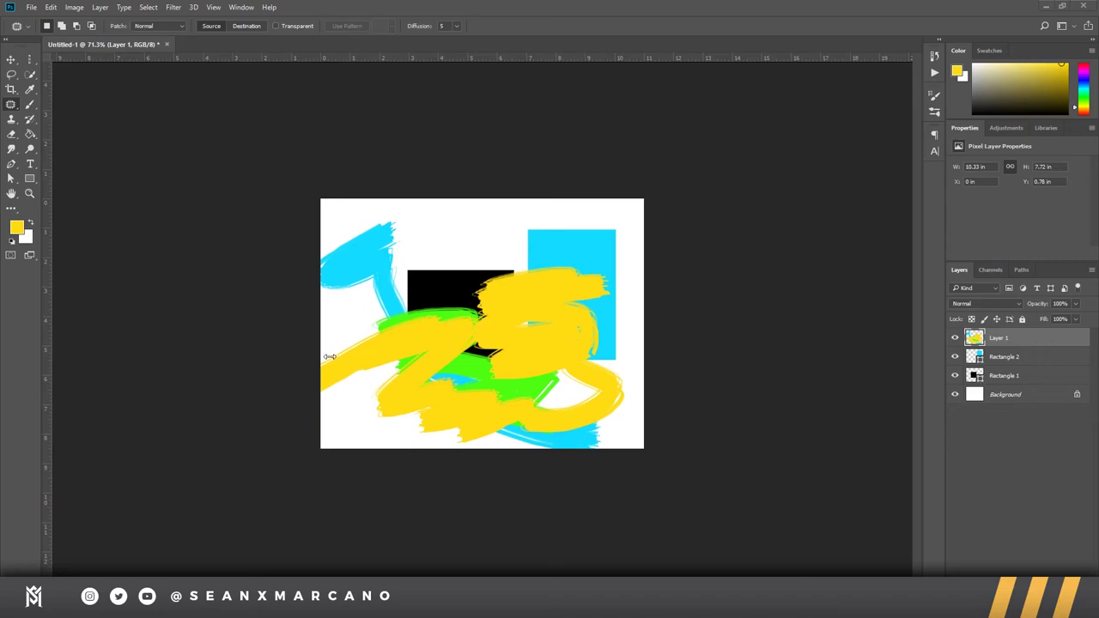
pyautogui.hotkey('ctrl', 'v')
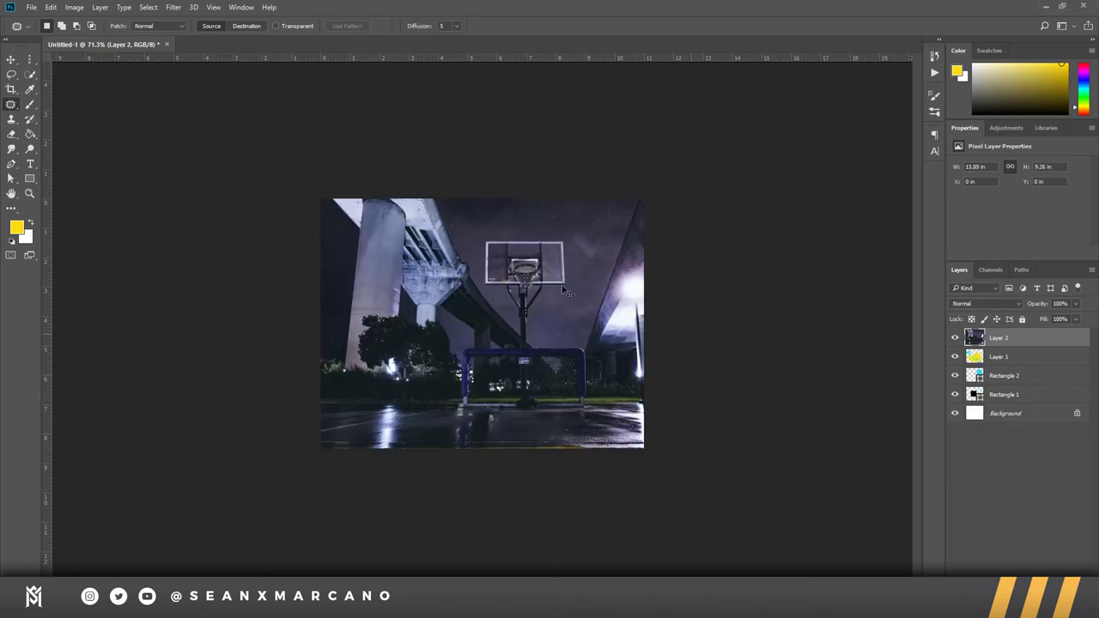
# Step: Scale the pasted photo proportionally to about 93% and position it so that it covers the whole canvas
pyautogui.hotkey('ctrl', 't')
pyautogui.moveTo(320, 198); pyautogui.dragTo(355, 220)
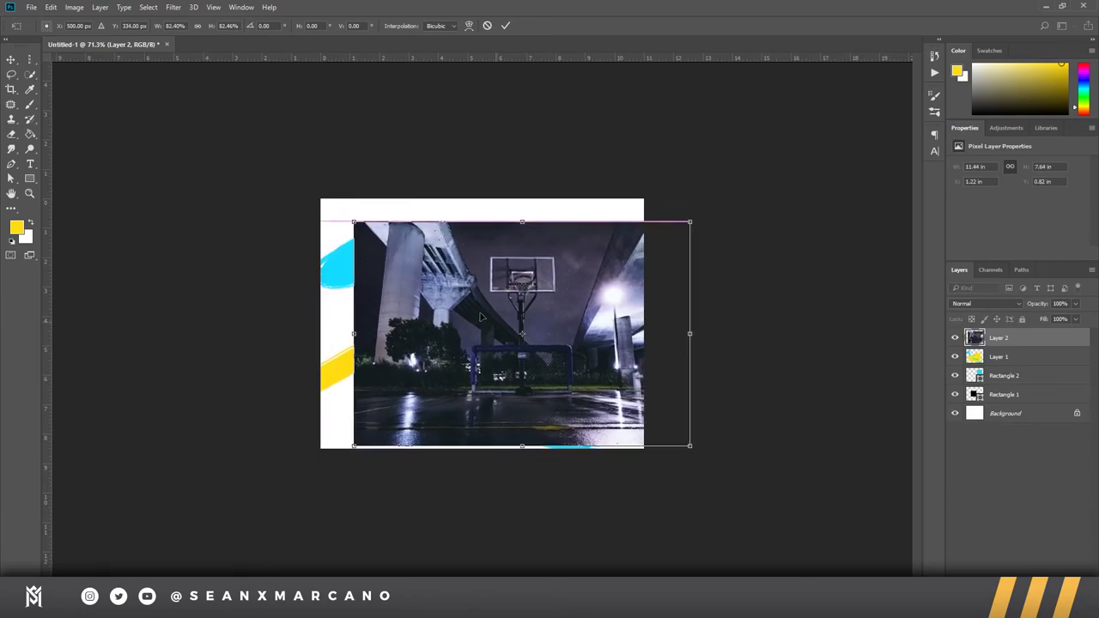
pyautogui.moveTo(495, 326); pyautogui.dragTo(460, 287)
pyautogui.moveTo(656, 183); pyautogui.dragTo(679, 166)
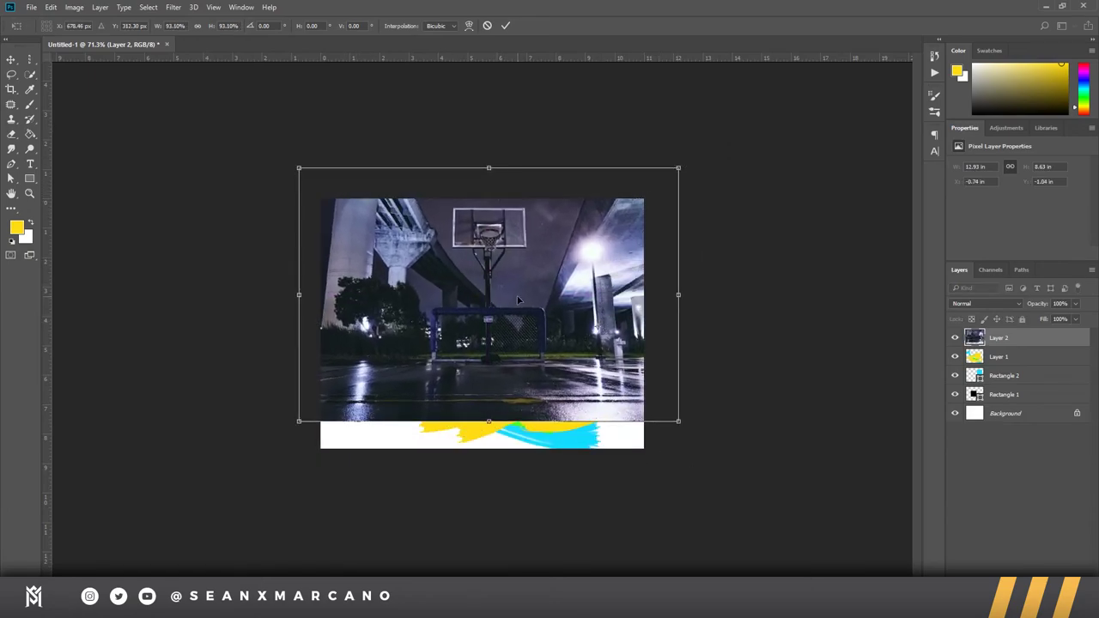
pyautogui.moveTo(516, 301); pyautogui.dragTo(607, 354)
pyautogui.press('Return')
# Step: Try the Patch tool on a freehand area around the backboard, sampling the wet court below, and deselect the area
pyautogui.press('z')
pyautogui.press('j')
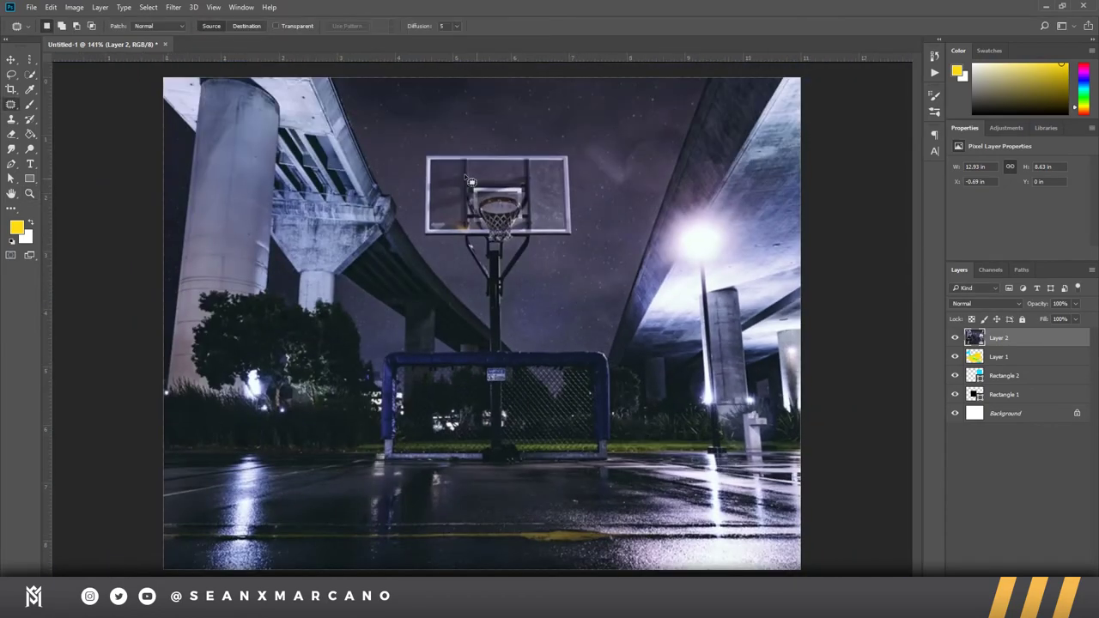
pyautogui.click(14, 110)
pyautogui.click(60, 122)
pyautogui.moveTo(446, 253)
pyautogui.mouseDown()
pyautogui.moveTo(560, 135)
pyautogui.moveTo(395, 148)
pyautogui.moveTo(380, 199)
pyautogui.mouseUp()
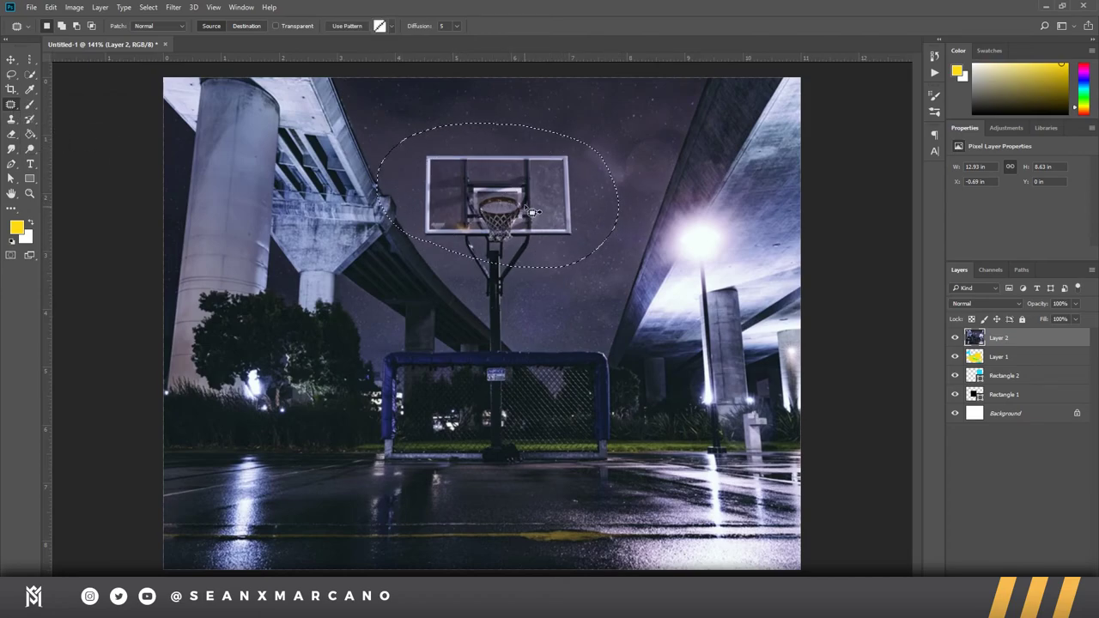
pyautogui.moveTo(444, 171); pyautogui.dragTo(648, 433)
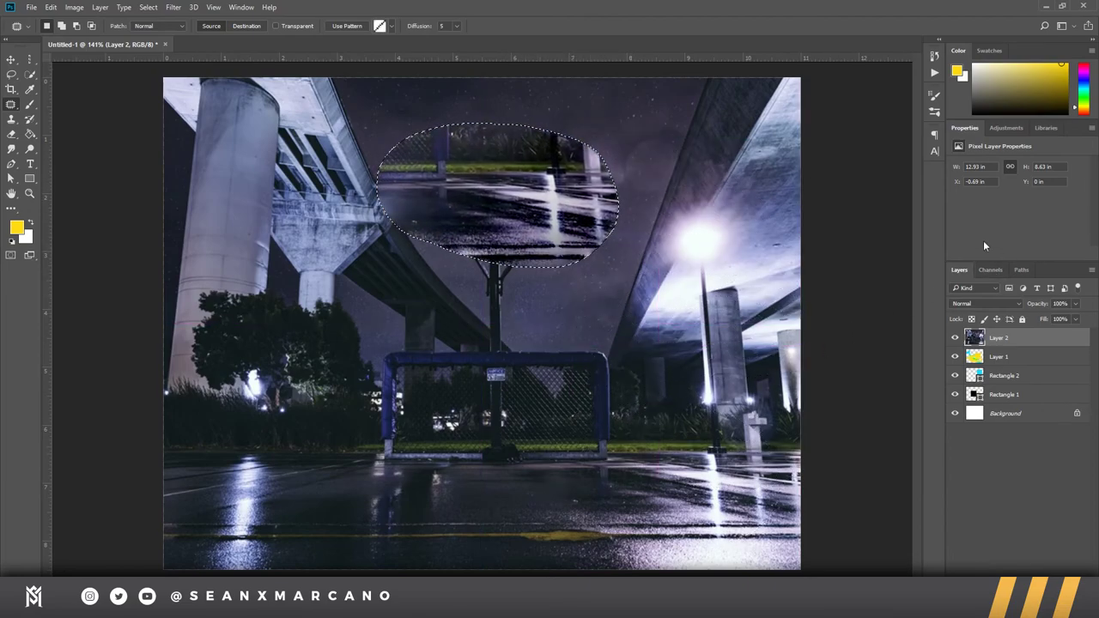
pyautogui.hotkey('ctrl', 'd')
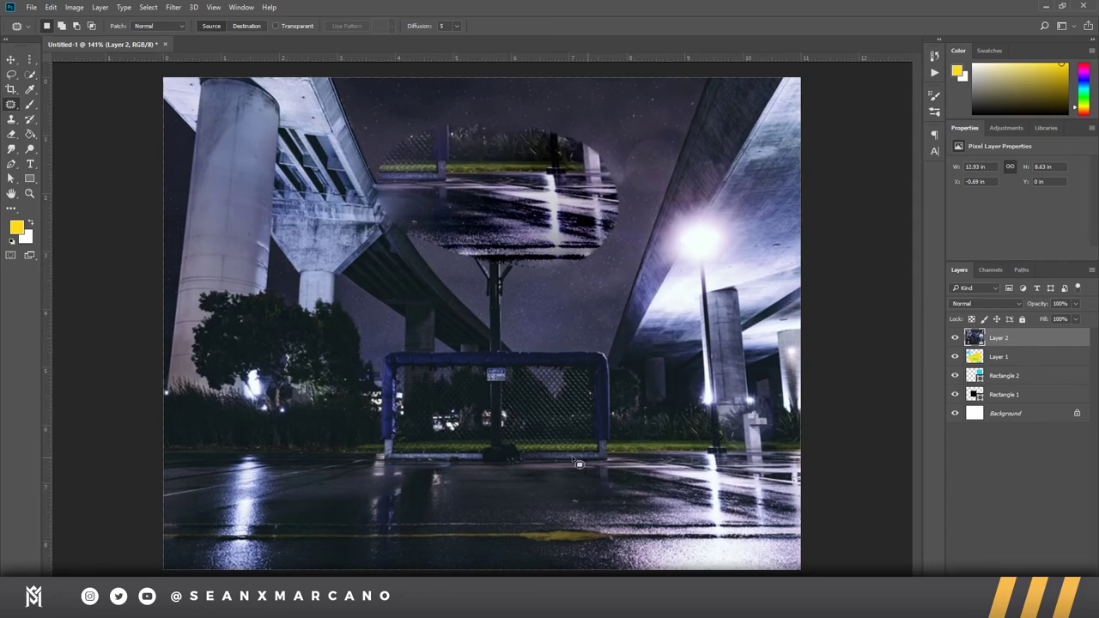
# Step: Undo the backboard patch and clear the freehand selection
pyautogui.hotkey('ctrl', 'z')
pyautogui.hotkey('ctrl', 'z')
pyautogui.hotkey('ctrl', 'alt', 'z')
pyautogui.hotkey('ctrl', 'alt', 'z')
pyautogui.hotkey('ctrl', 'd')
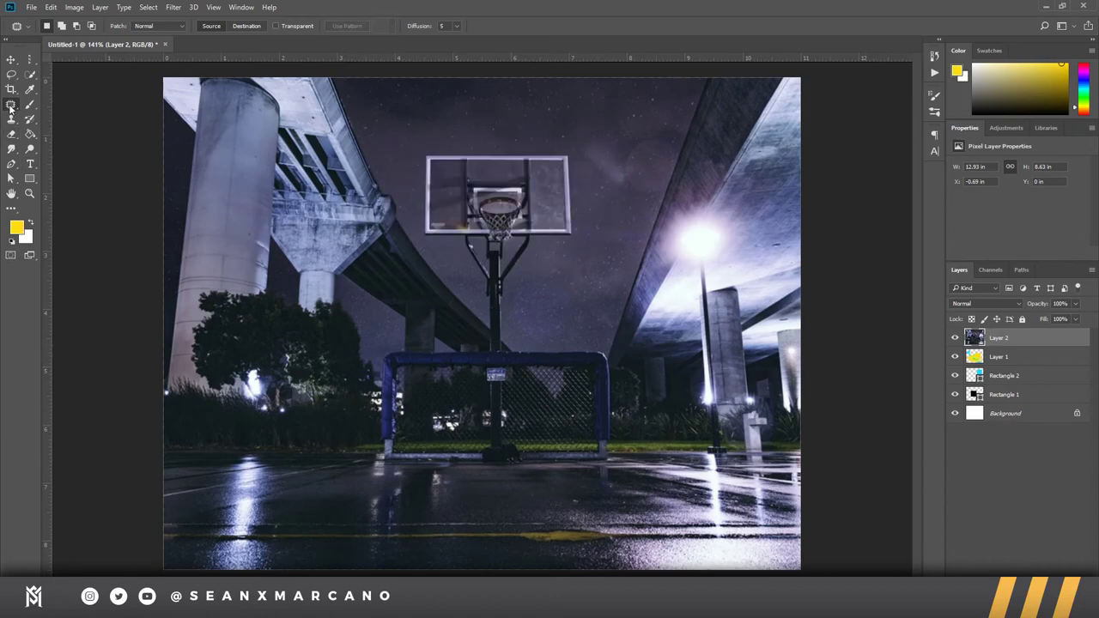
# Step: Try Content-Aware Move on a freehand area around the backboard, shifting it onto the court, and undo and deselect it
pyautogui.rightClick(11, 105)
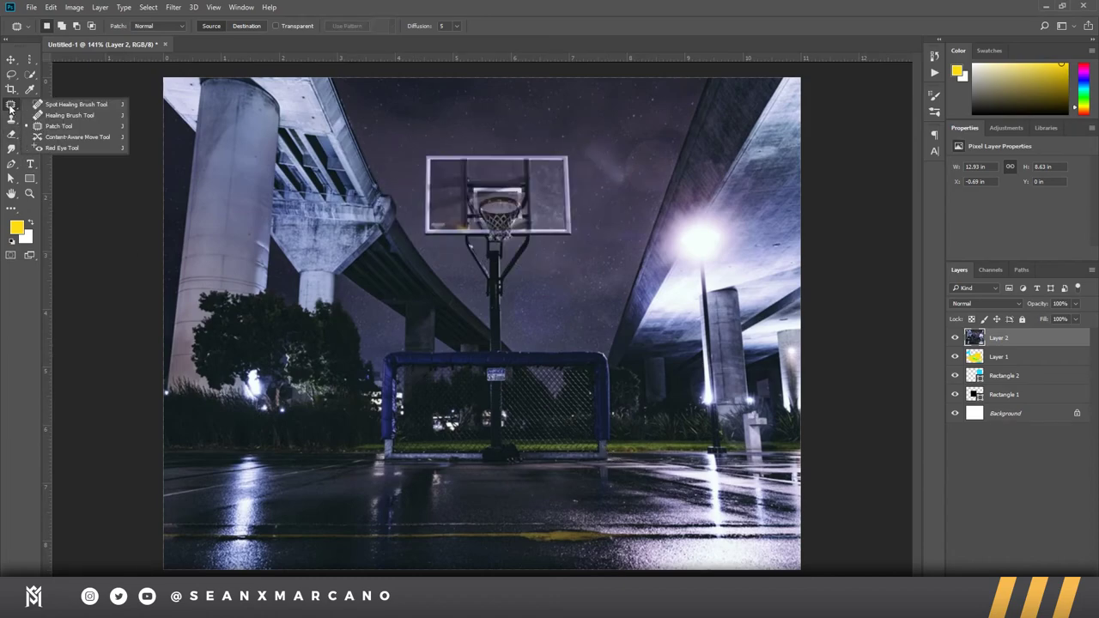
pyautogui.click(86, 137)
pyautogui.moveTo(477, 128)
pyautogui.mouseDown()
pyautogui.moveTo(584, 168)
pyautogui.moveTo(468, 121)
pyautogui.mouseUp()
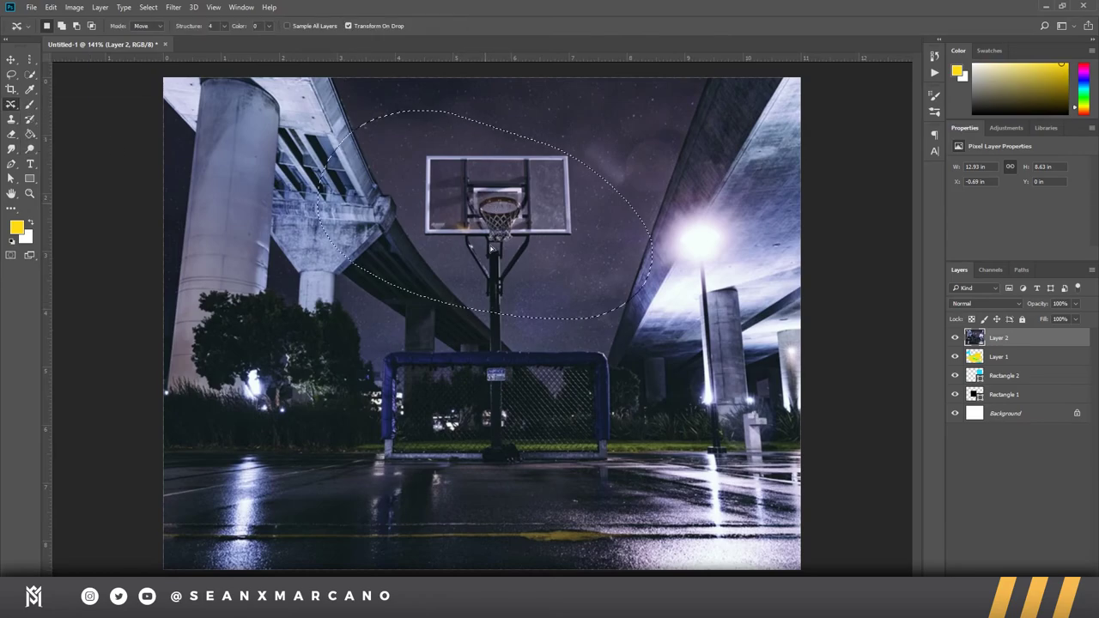
pyautogui.moveTo(490, 207)
pyautogui.mouseDown()
pyautogui.moveTo(335, 370)
pyautogui.moveTo(389, 429)
pyautogui.moveTo(378, 438)
pyautogui.mouseUp()
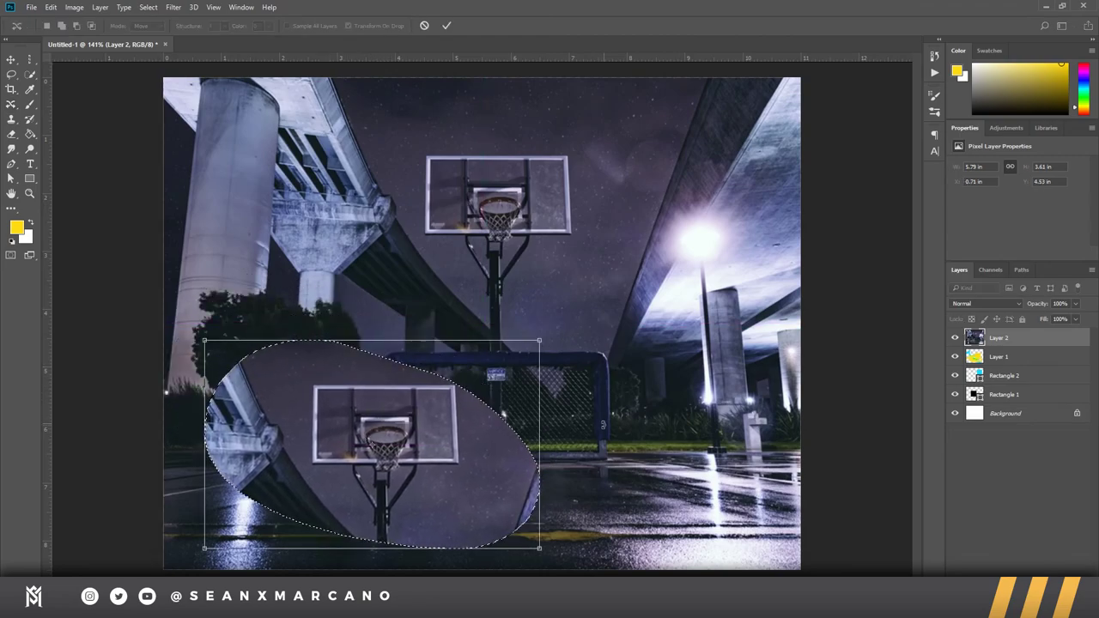
pyautogui.press('Return')
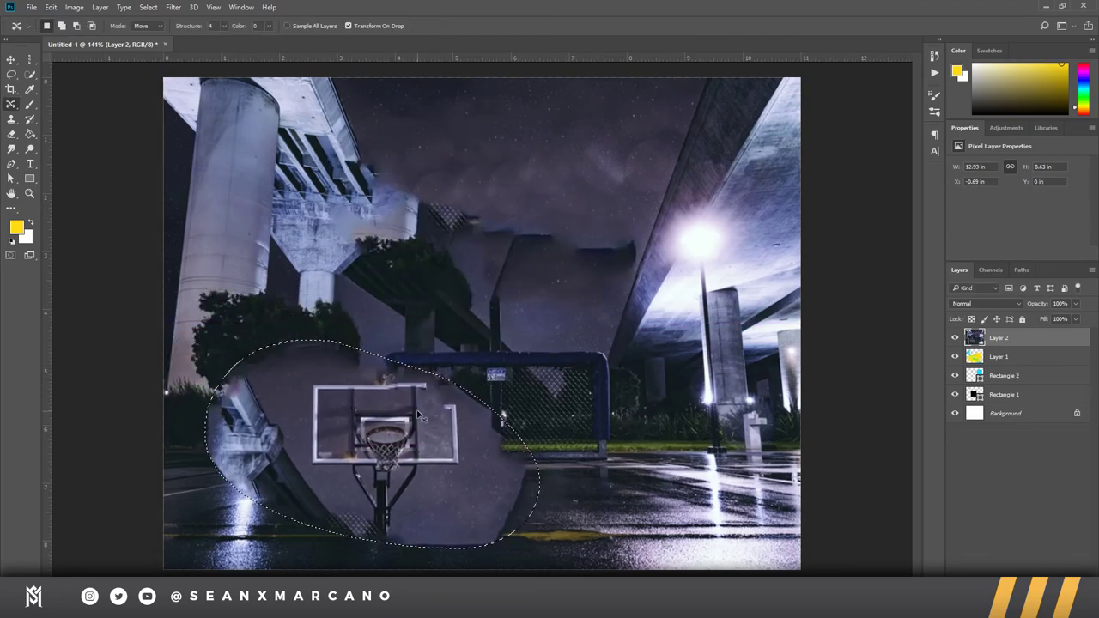
pyautogui.hotkey('ctrl', 'd')
pyautogui.hotkey('ctrl', '1')
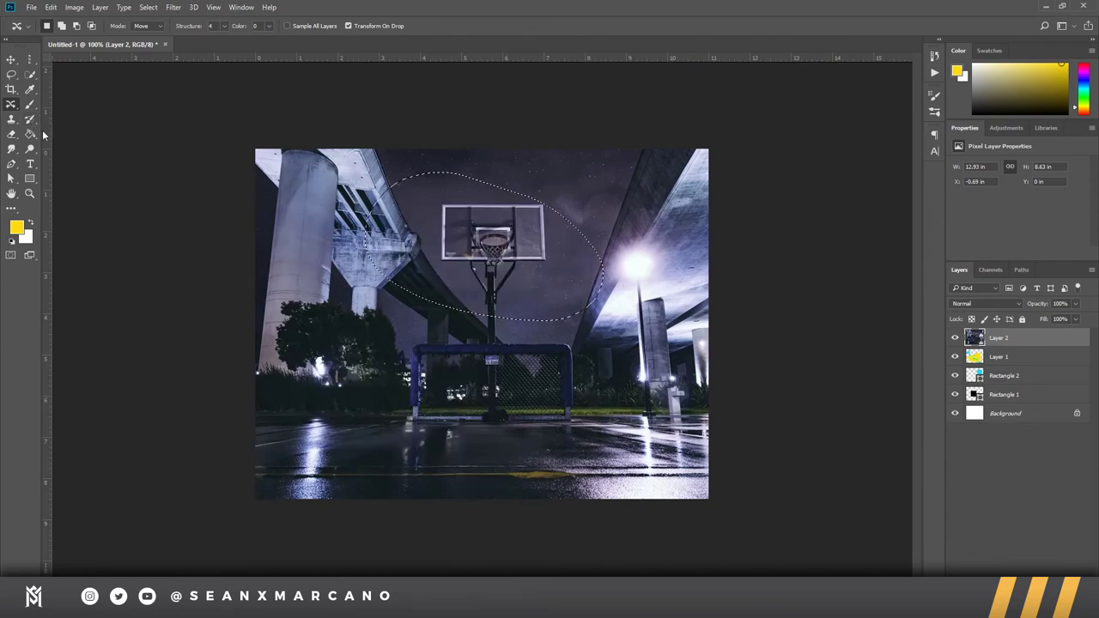
pyautogui.hotkey('ctrl', 'd')
# Step: Try filling the night sky behind the hoop with yellow using the Paint Bucket, and undo the fill
pyautogui.click(32, 135)
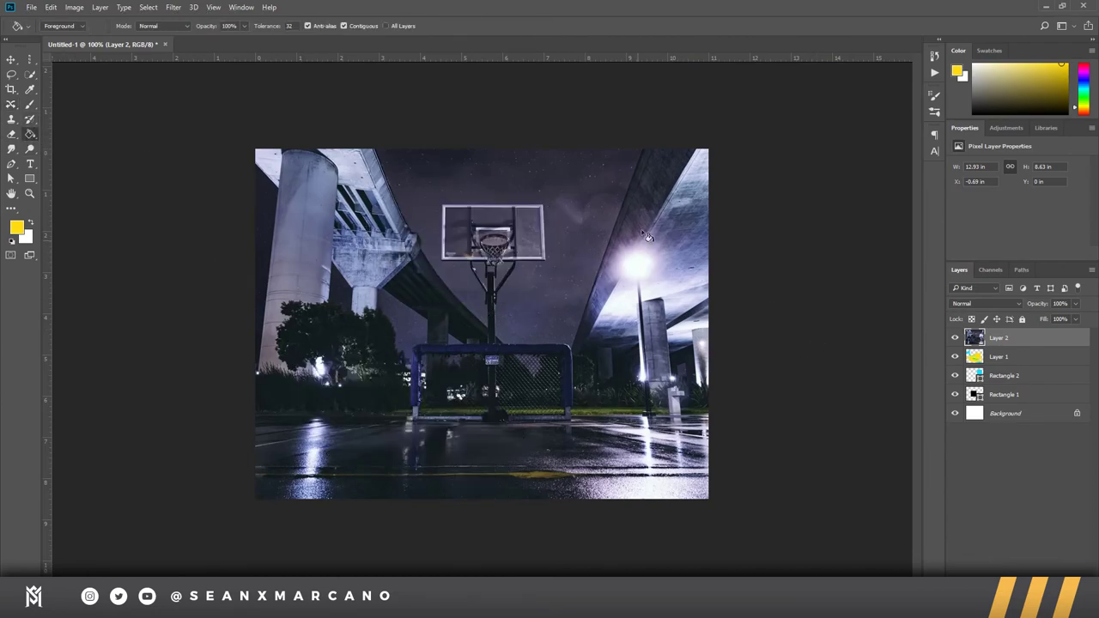
pyautogui.click(583, 313)
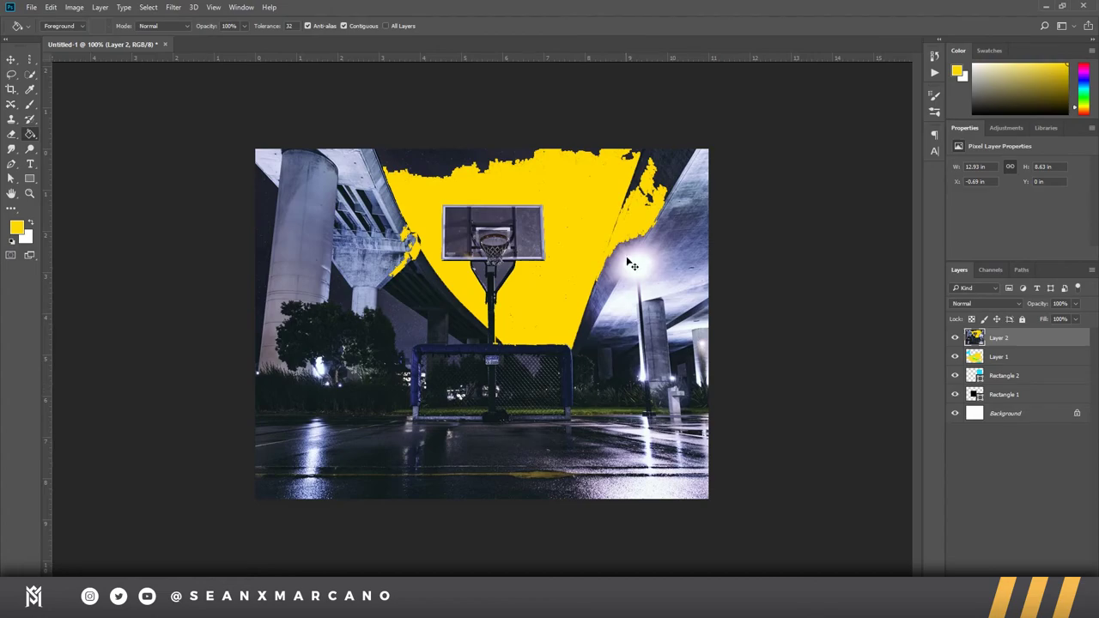
pyautogui.hotkey('ctrl', 'z')
# Step: Try more yellow Paint Bucket fills on the lamp's glow, the dark court, the overpass and the sky, and undo them all
pyautogui.click(674, 210)
pyautogui.hotkey('ctrl', 'z')
pyautogui.click(531, 420)
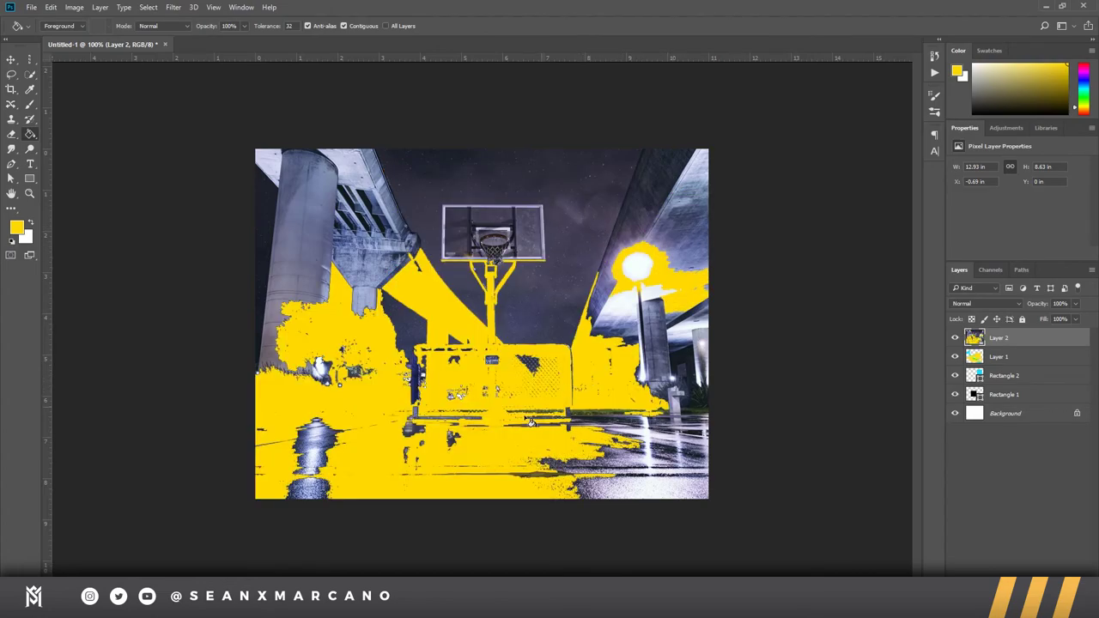
pyautogui.click(369, 248)
pyautogui.click(525, 190)
pyautogui.hotkey('ctrl', 'alt', 'z')
pyautogui.hotkey('ctrl', 'alt', 'z')
pyautogui.hotkey('ctrl', 'alt', 'z')
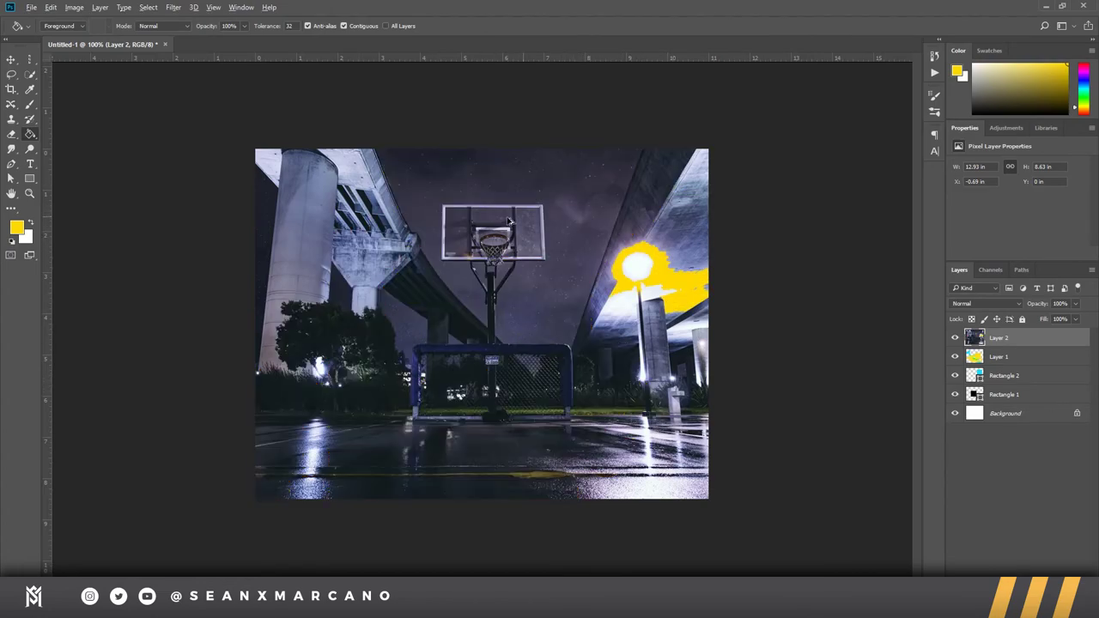
pyautogui.hotkey('ctrl', 'alt', 'z')
# Step: Try the Smudge tool beside the backboard and change its brush tip to Hard Round
pyautogui.click(12, 148)
pyautogui.moveTo(471, 179); pyautogui.dragTo(421, 225)
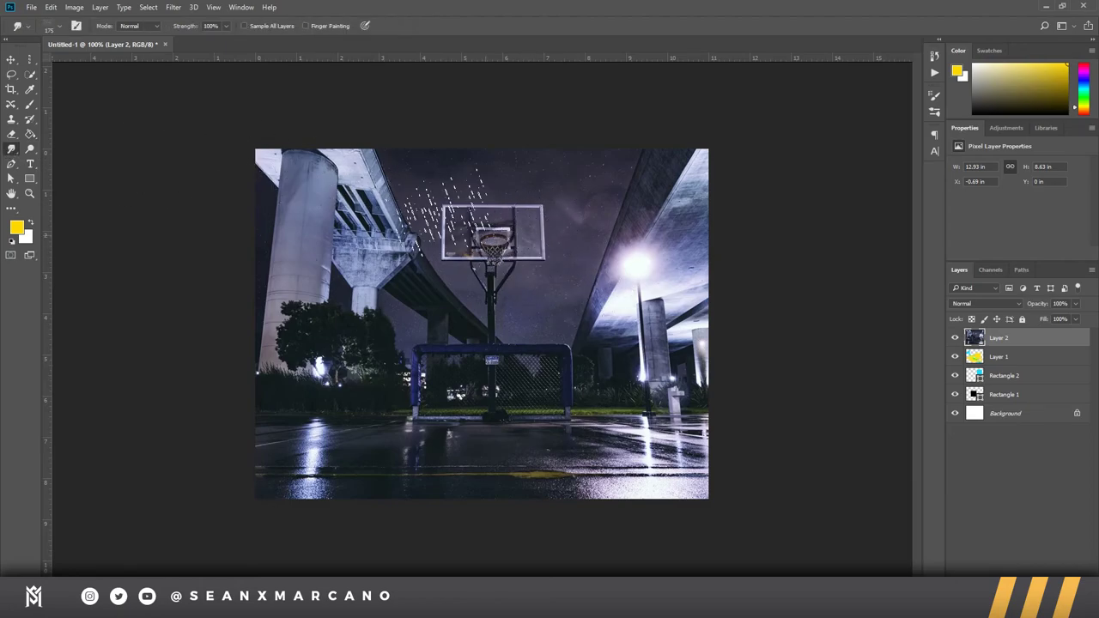
pyautogui.click(58, 29)
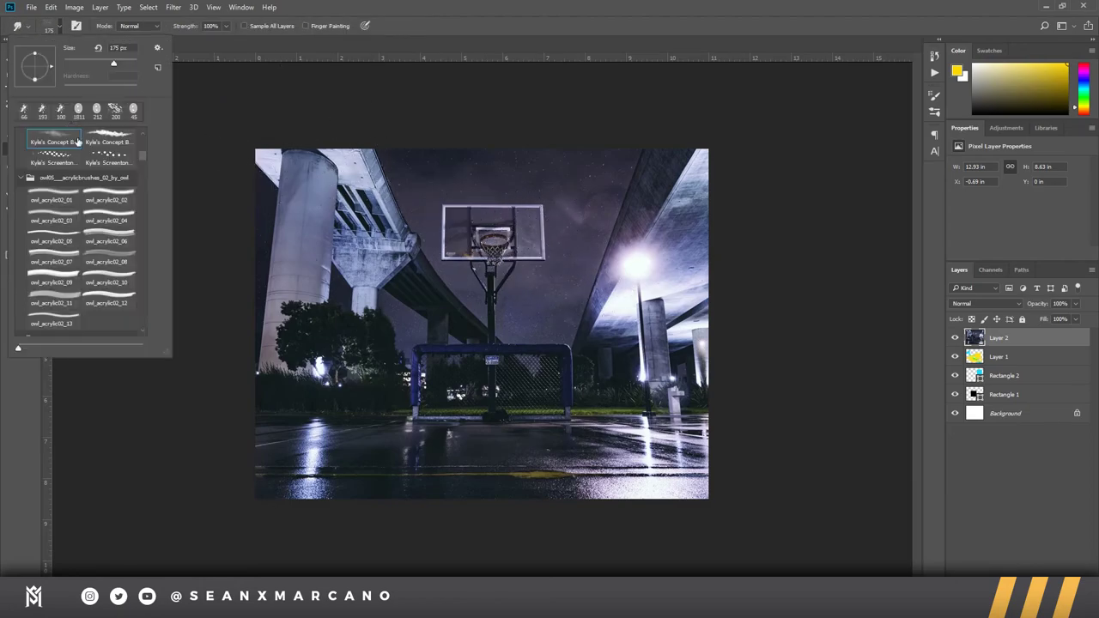
pyautogui.scroll(10, 77, 140)
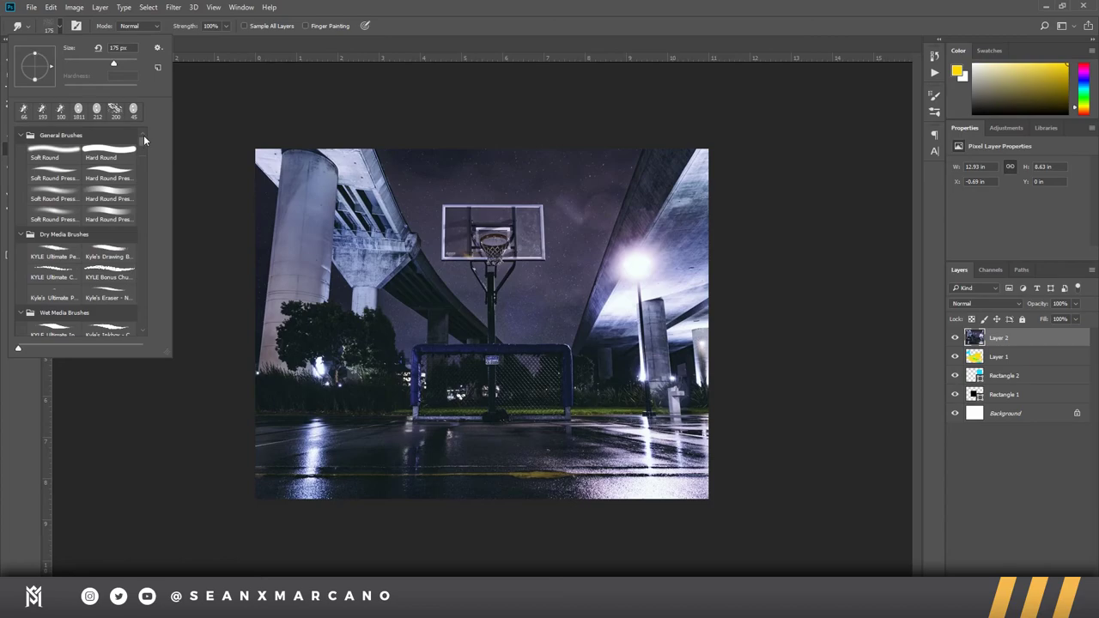
pyautogui.scroll(-2, 142, 141)
pyautogui.scroll(2, 140, 146)
pyautogui.click(118, 159)
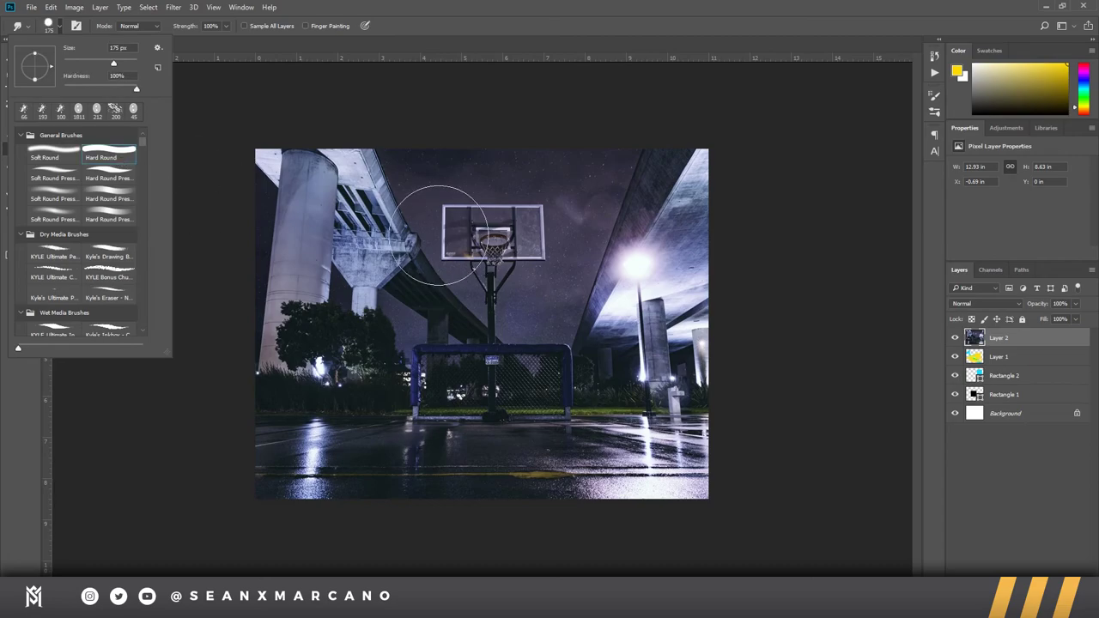
# Step: Try large Smudge strokes with the Hard Round tip across the overpass, backboard and goal, and undo them
pyautogui.click(438, 210)
pyautogui.moveTo(433, 206)
pyautogui.mouseDown()
pyautogui.moveTo(356, 270)
pyautogui.moveTo(485, 284)
pyautogui.moveTo(416, 300)
pyautogui.moveTo(339, 352)
pyautogui.moveTo(541, 382)
pyautogui.moveTo(408, 421)
pyautogui.mouseUp()
pyautogui.hotkey('ctrl', 'z')
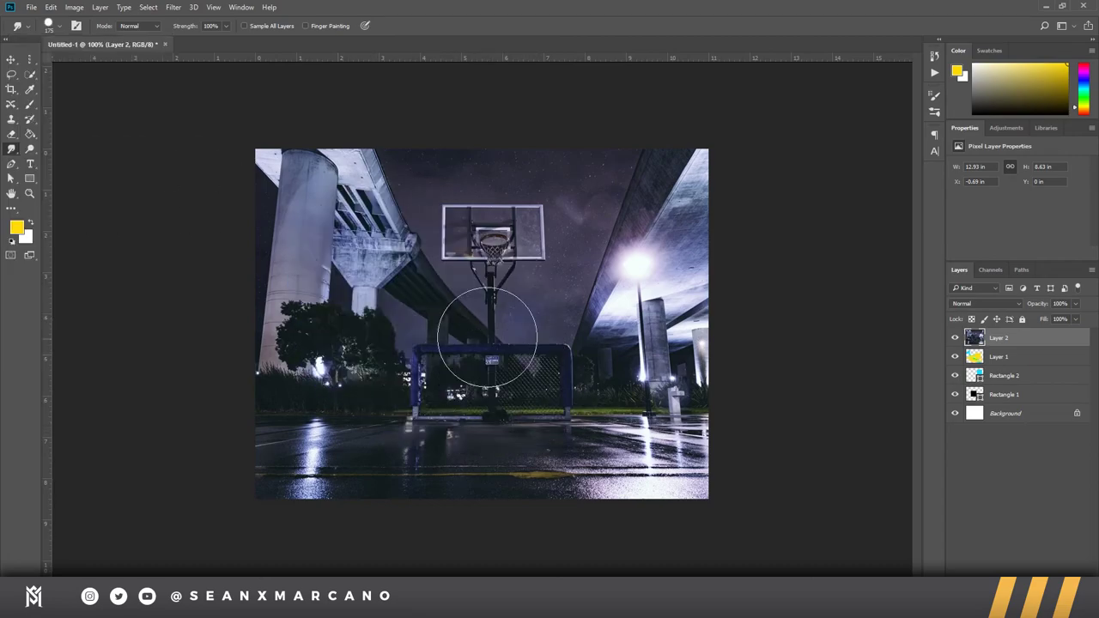
pyautogui.moveTo(466, 184)
pyautogui.mouseDown()
pyautogui.moveTo(404, 270)
pyautogui.moveTo(410, 333)
pyautogui.moveTo(515, 387)
pyautogui.mouseUp()
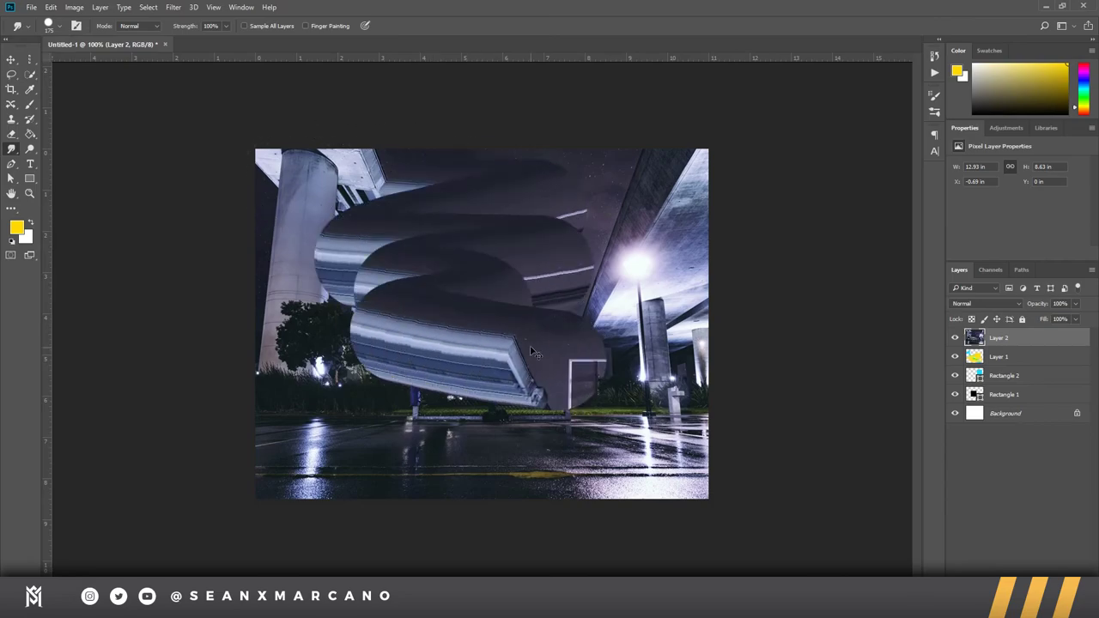
pyautogui.hotkey('ctrl', 'z')
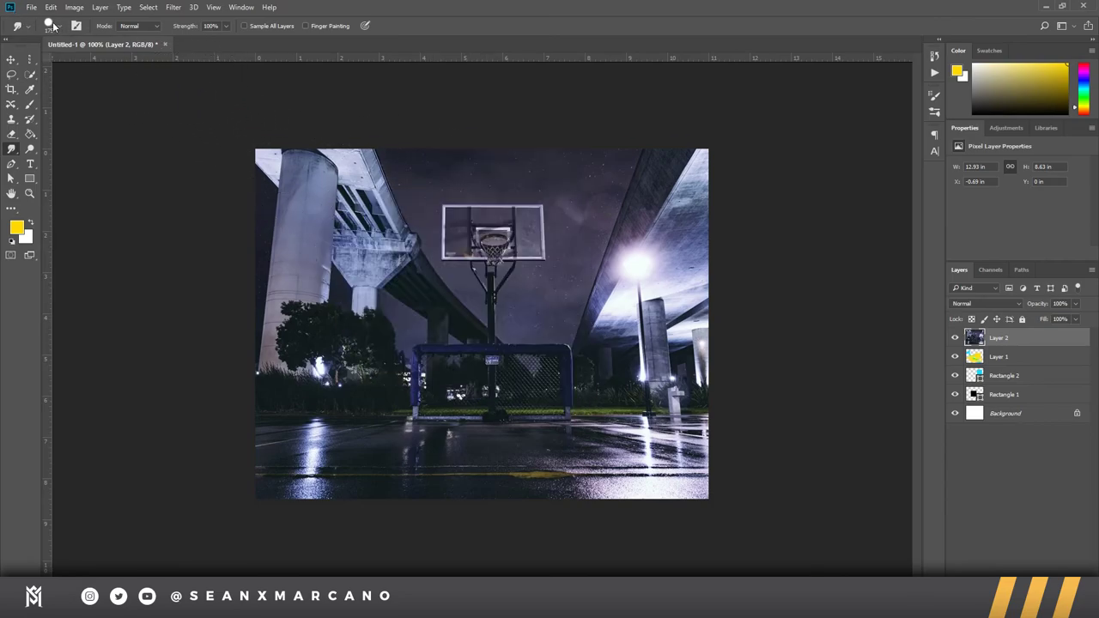
# Step: Change the Smudge brush tip to Soft Round with 0% hardness for a closer look at the hoop area
pyautogui.click(54, 27)
pyautogui.click(56, 160)
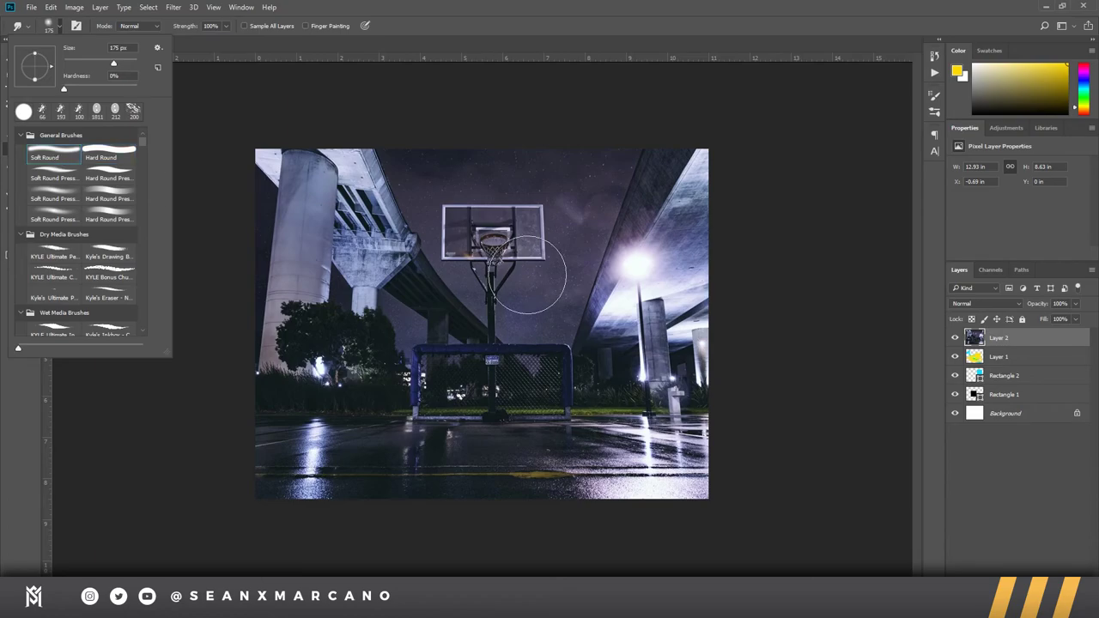
pyautogui.press('Return')
pyautogui.press('z')
pyautogui.click(583, 211)
pyautogui.moveTo(540, 202); pyautogui.dragTo(540, 214)
pyautogui.press('b')
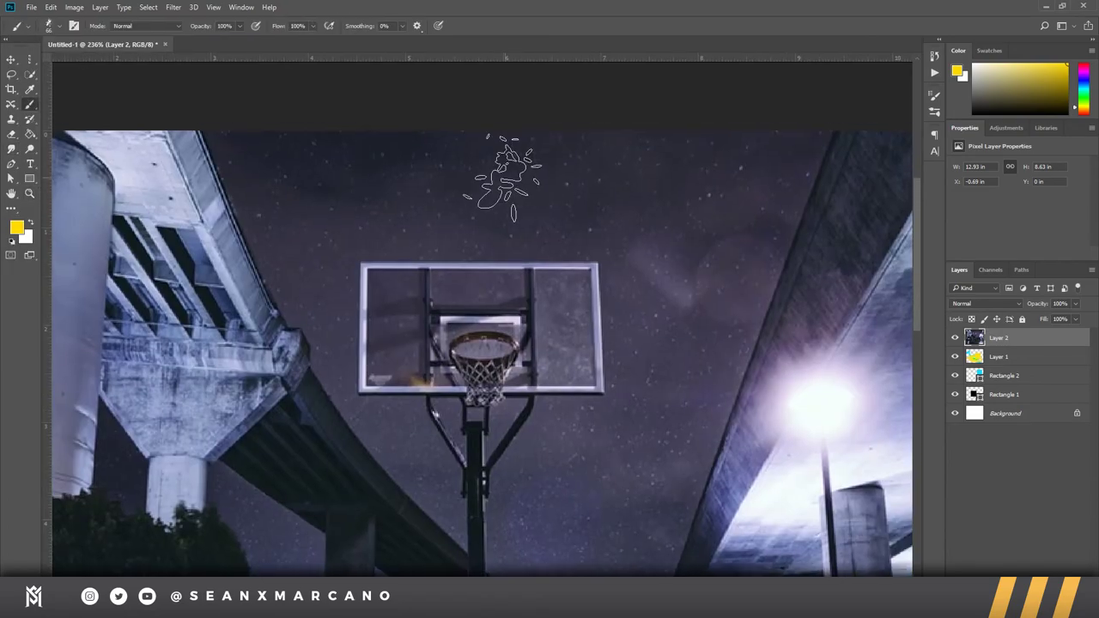
pyautogui.moveTo(392, 180); pyautogui.dragTo(447, 176)
pyautogui.hotkey('ctrl', 'z')
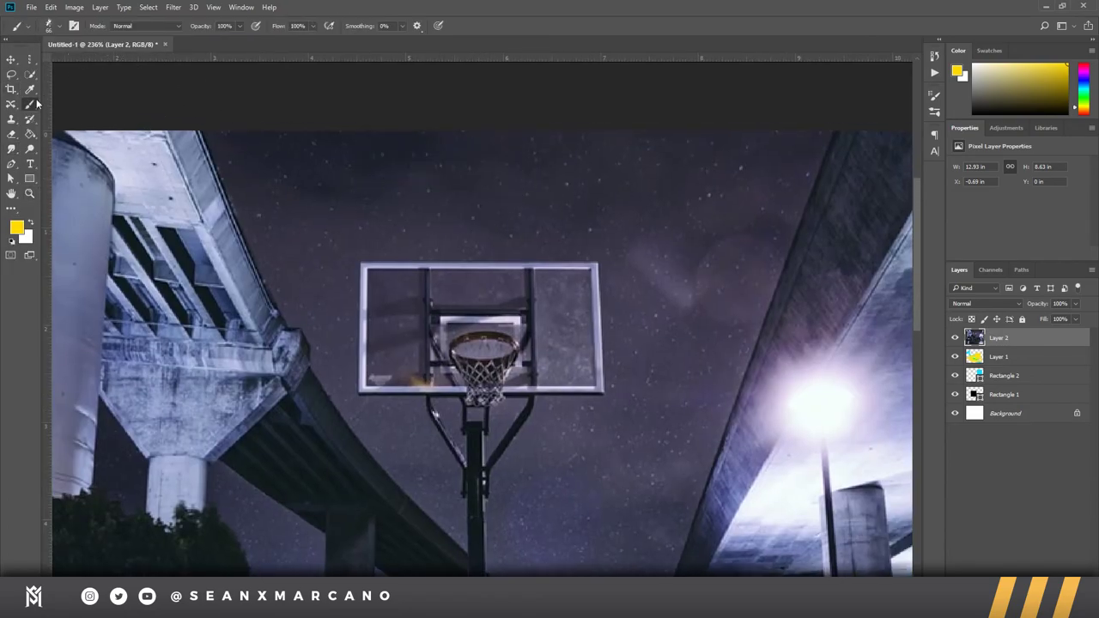
# Step: Reduce the Smudge brush to 56 px and try smudging the starry sky and the upper edge of the backboard
pyautogui.click(11, 148)
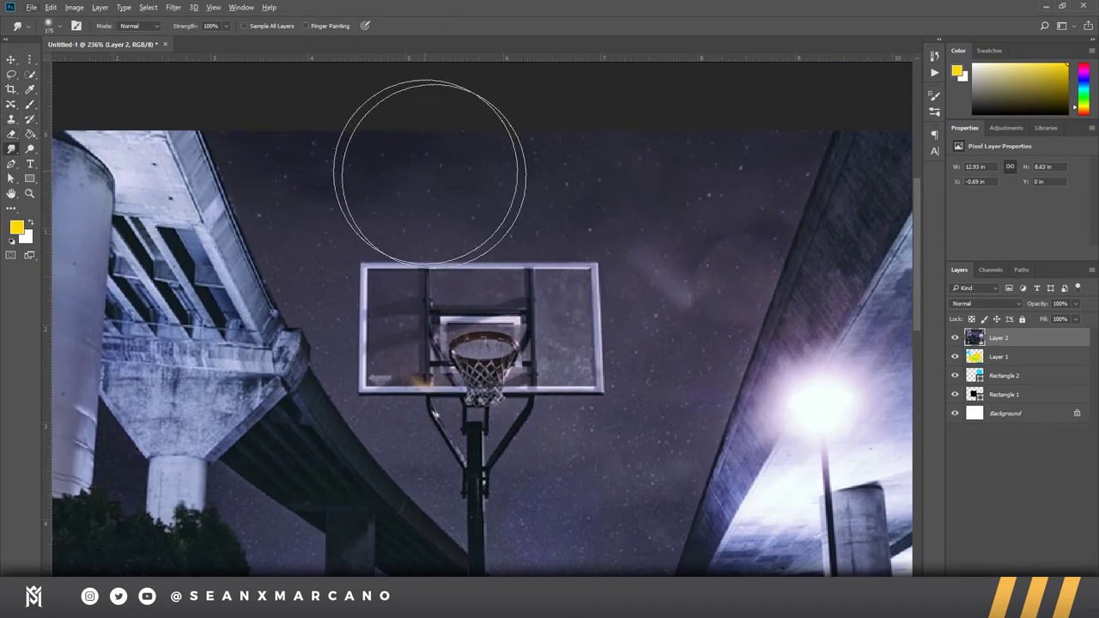
pyautogui.keyDown('alt'); pyautogui.rightClick(544, 192); pyautogui.keyUp('alt')
pyautogui.moveTo(543, 192)
pyautogui.mouseDown()
pyautogui.moveTo(428, 193)
pyautogui.moveTo(614, 196)
pyautogui.moveTo(453, 195)
pyautogui.mouseUp()
pyautogui.moveTo(346, 198)
pyautogui.mouseDown()
pyautogui.moveTo(446, 194)
pyautogui.moveTo(395, 167)
pyautogui.moveTo(512, 169)
pyautogui.moveTo(484, 221)
pyautogui.moveTo(595, 214)
pyautogui.moveTo(557, 172)
pyautogui.moveTo(663, 162)
pyautogui.moveTo(559, 196)
pyautogui.moveTo(703, 206)
pyautogui.moveTo(505, 154)
pyautogui.moveTo(592, 145)
pyautogui.moveTo(657, 163)
pyautogui.moveTo(670, 143)
pyautogui.moveTo(587, 211)
pyautogui.moveTo(545, 272)
pyautogui.mouseUp()
pyautogui.hotkey('ctrl', 'z')
pyautogui.hotkey('ctrl', 'z')
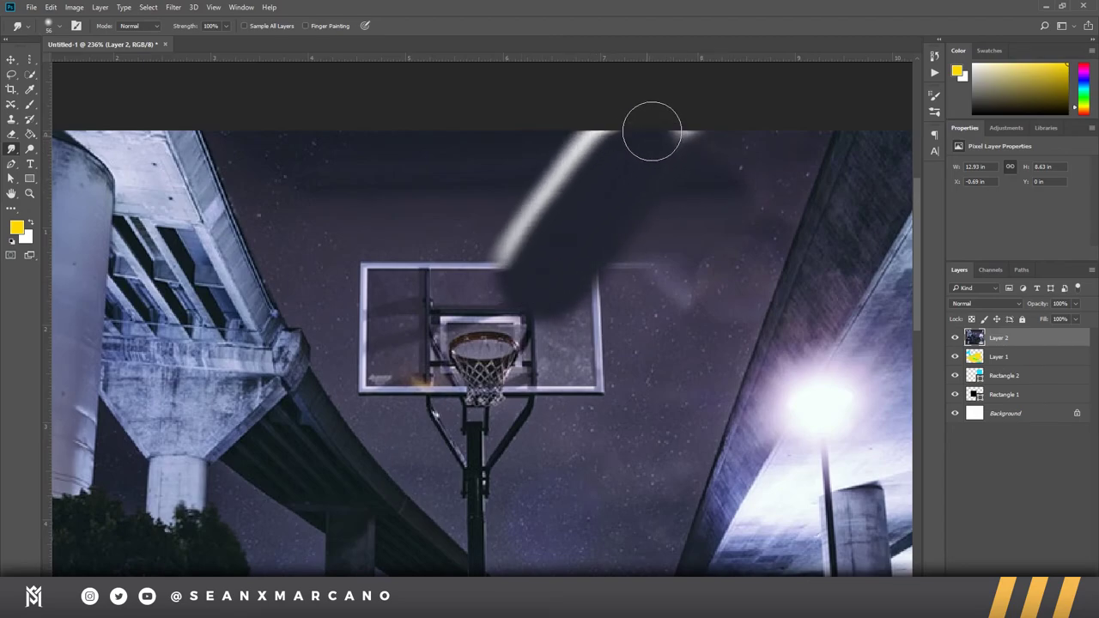
# Step: Try smudging from the photo's upper edge down into the sky, undo all the smudge strokes and clear the restored selection
pyautogui.moveTo(567, 130)
pyautogui.mouseDown()
pyautogui.moveTo(510, 160)
pyautogui.moveTo(474, 203)
pyautogui.mouseUp()
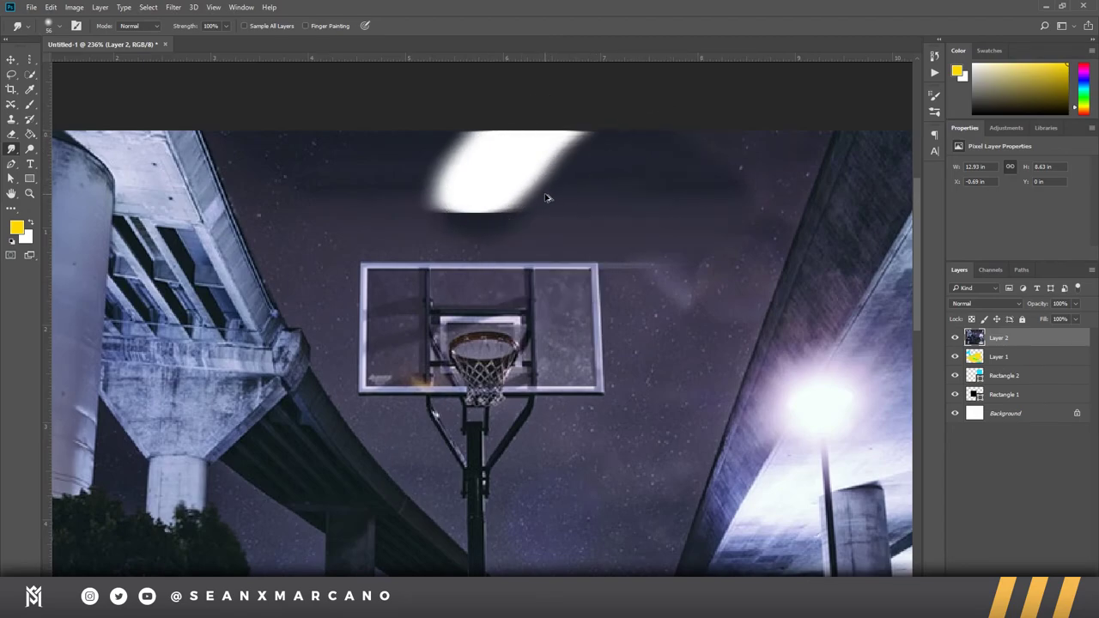
pyautogui.hotkey('ctrl', 'z')
pyautogui.hotkey('ctrl', 'z')
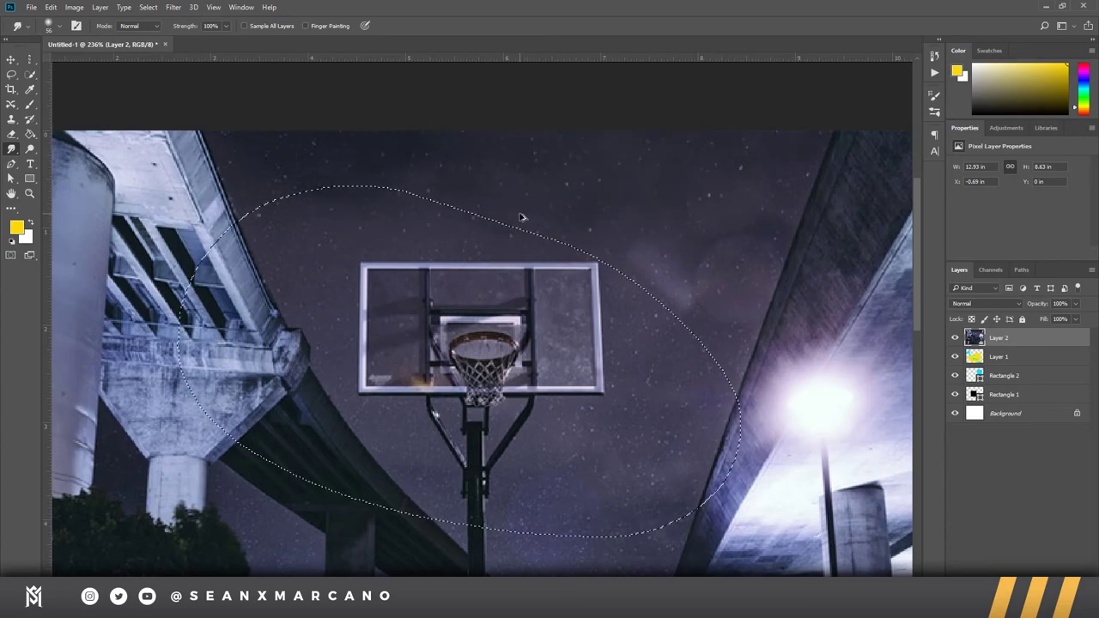
pyautogui.press('z')
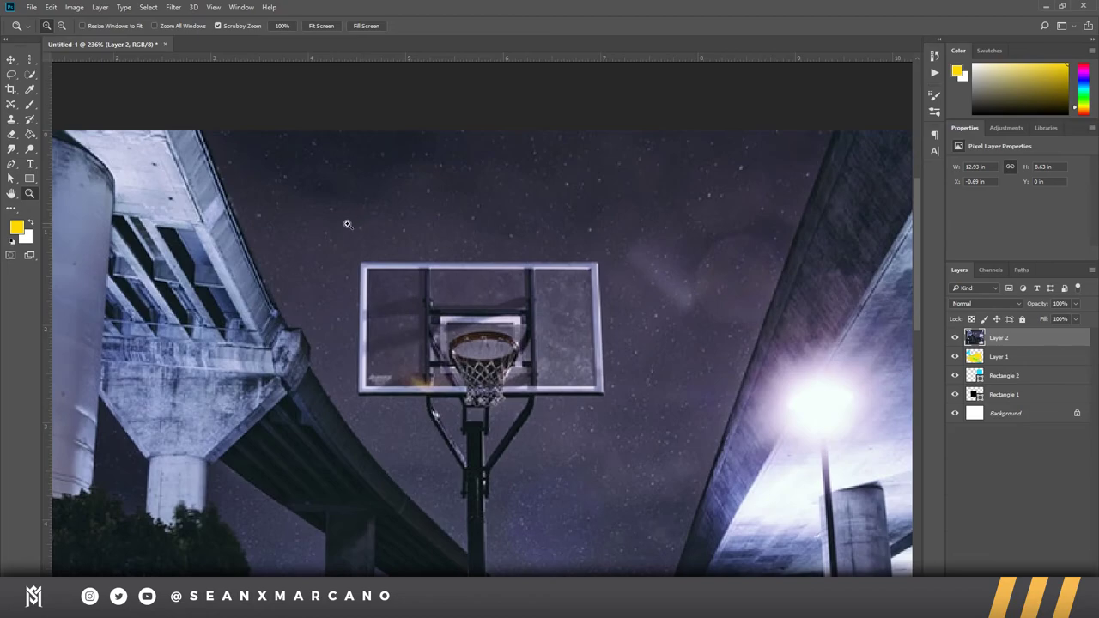
# Step: Switch from the Dodge tool to the Burn tool and darken the midtones of the sky beside the lamp-lit overpass at 50% exposure
pyautogui.click(32, 153)
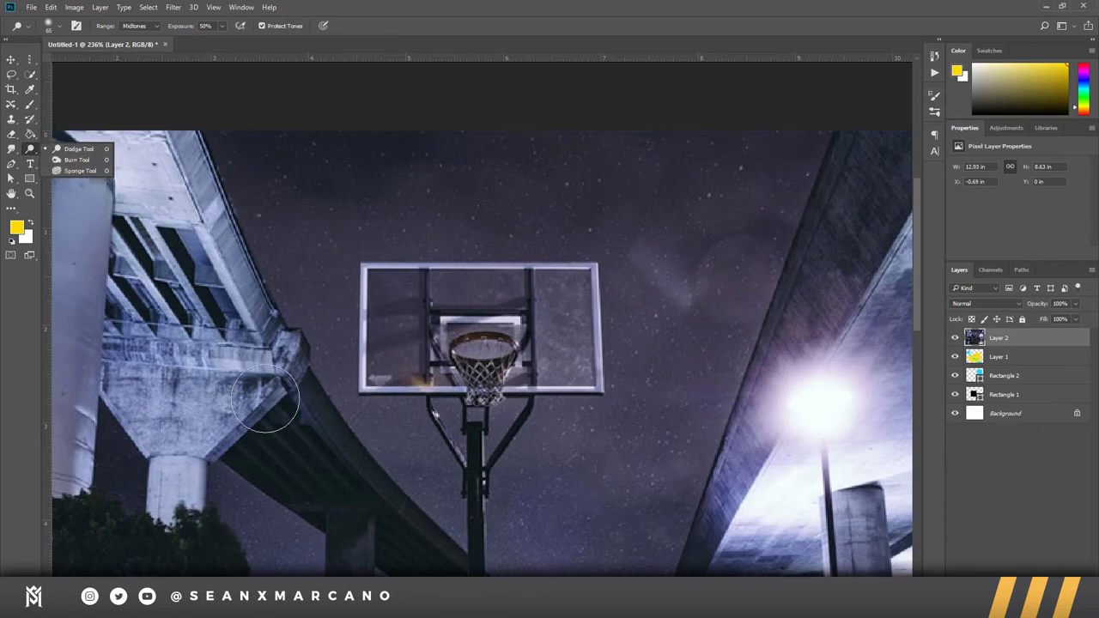
pyautogui.click(78, 149)
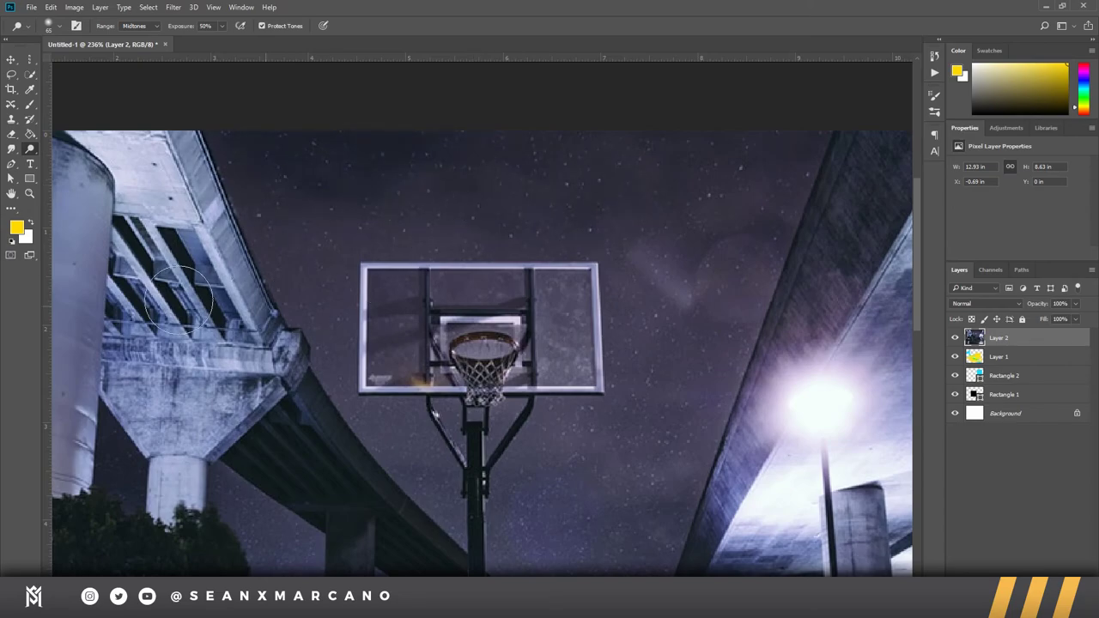
pyautogui.rightClick(31, 150)
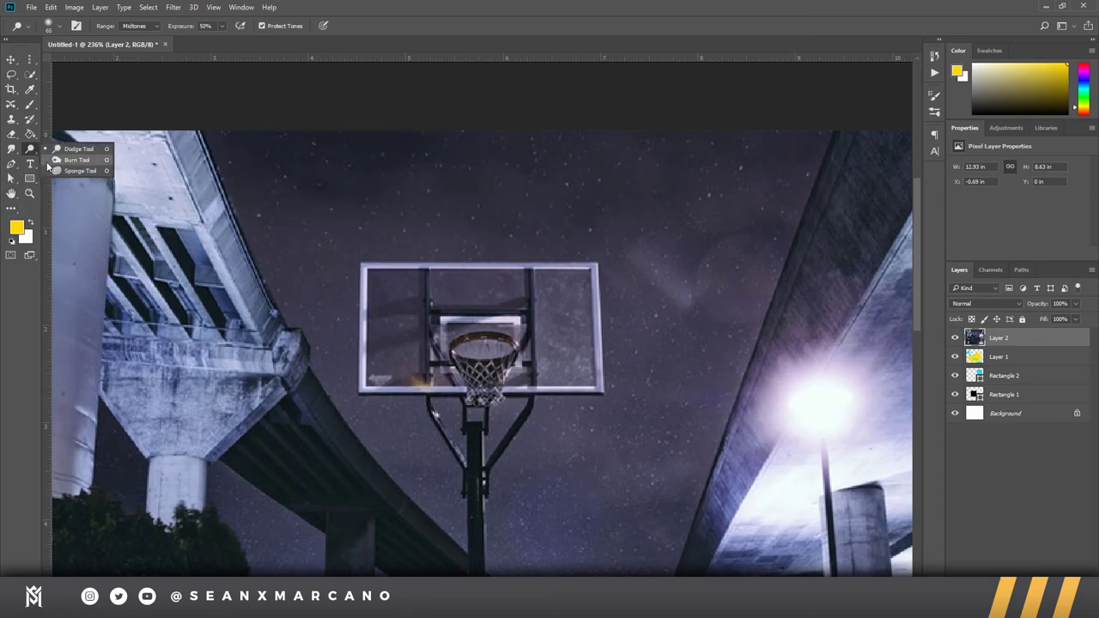
pyautogui.click(77, 160)
pyautogui.moveTo(746, 201)
pyautogui.mouseDown()
pyautogui.moveTo(739, 294)
pyautogui.moveTo(724, 300)
pyautogui.moveTo(699, 363)
pyautogui.moveTo(692, 448)
pyautogui.moveTo(645, 515)
pyautogui.mouseUp()
pyautogui.press('z')
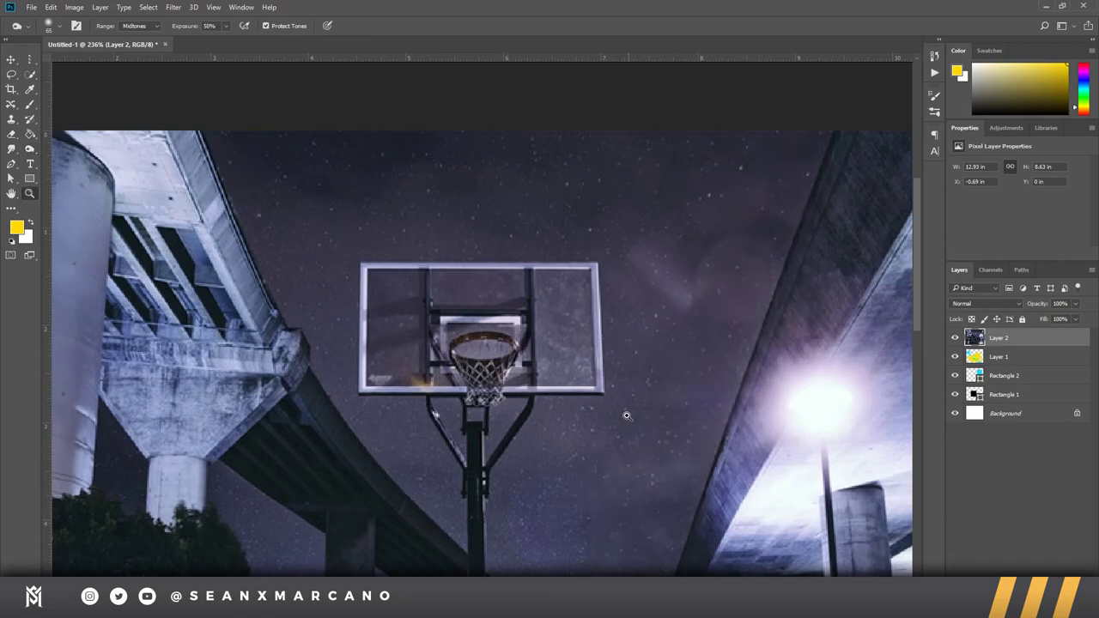
# Step: Try a Burn stroke at 50% midtones exposure across the lamp-lit overpass, and undo it
pyautogui.moveTo(626, 417)
pyautogui.mouseDown()
pyautogui.moveTo(578, 405)
pyautogui.moveTo(544, 253)
pyautogui.mouseUp()
pyautogui.press('o')
pyautogui.moveTo(657, 197)
pyautogui.mouseDown()
pyautogui.moveTo(687, 228)
pyautogui.moveTo(716, 218)
pyautogui.moveTo(666, 253)
pyautogui.moveTo(642, 339)
pyautogui.moveTo(678, 317)
pyautogui.moveTo(678, 361)
pyautogui.moveTo(756, 286)
pyautogui.moveTo(728, 339)
pyautogui.moveTo(749, 395)
pyautogui.moveTo(788, 369)
pyautogui.moveTo(811, 318)
pyautogui.mouseUp()
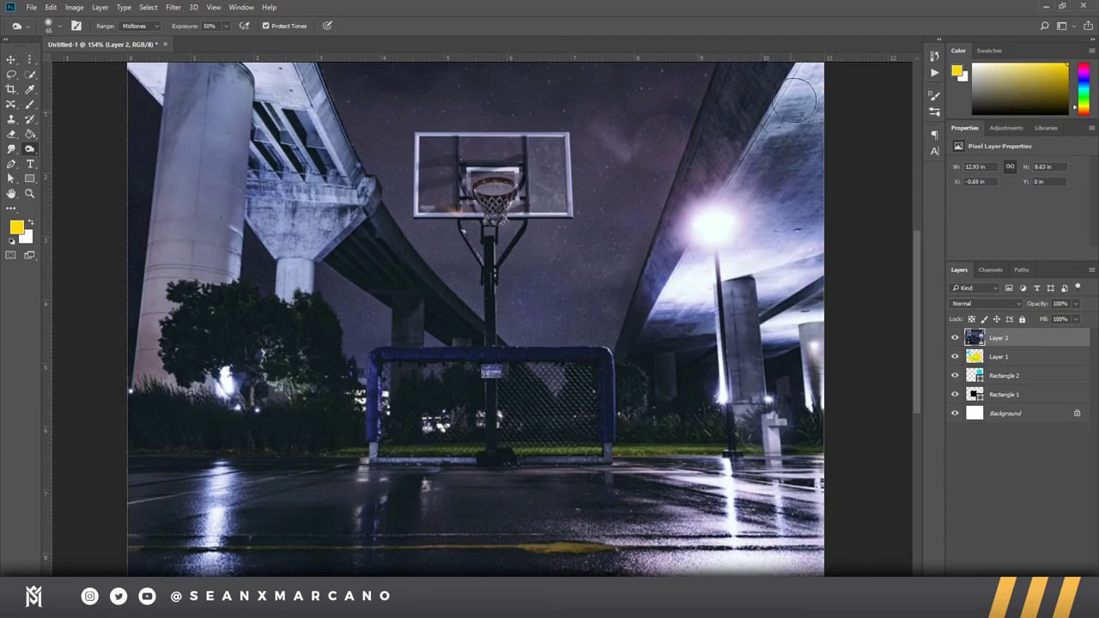
pyautogui.hotkey('ctrl', 'z')
# Step: Use the Path Selection tool to select both rectangle shapes hidden beneath the photo
pyautogui.press('z')
pyautogui.click(652, 198)
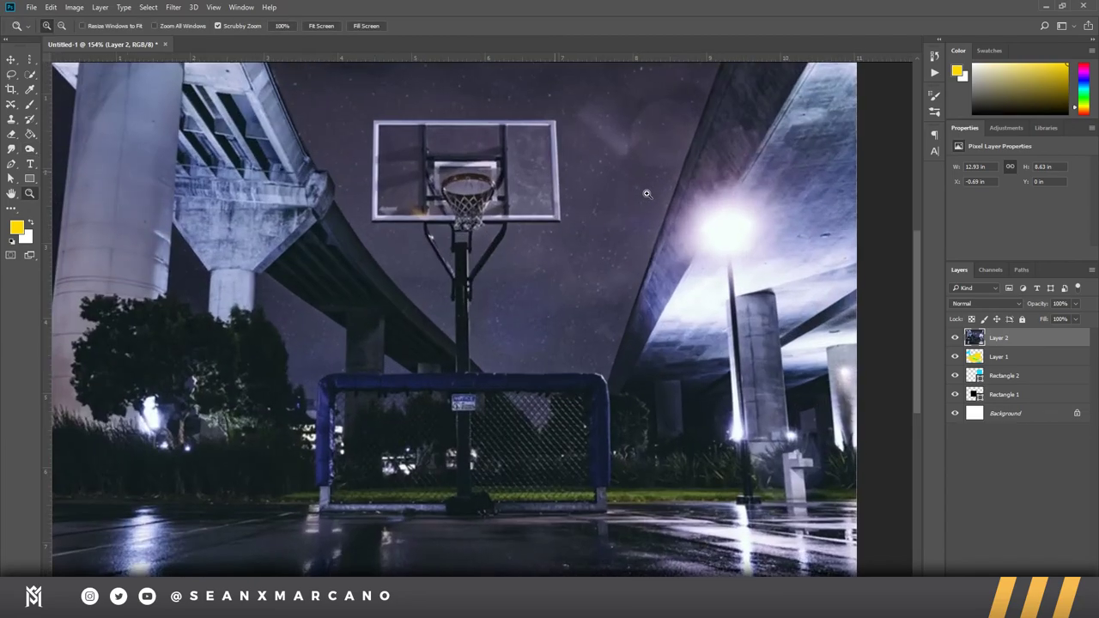
pyautogui.press('o')
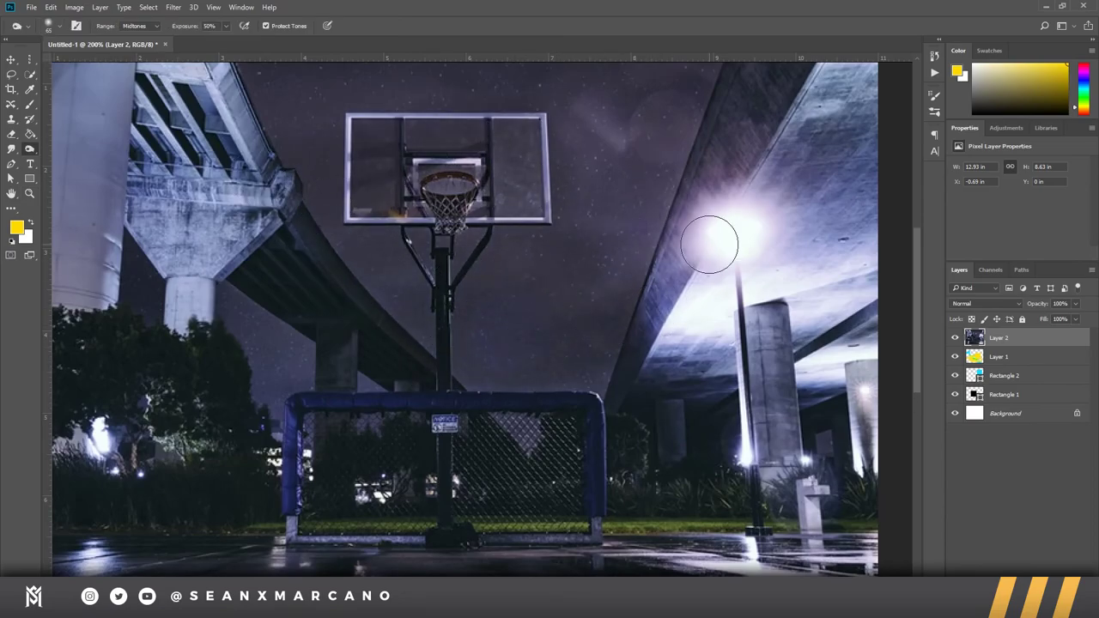
pyautogui.press('z')
pyautogui.moveTo(486, 313); pyautogui.dragTo(562, 305)
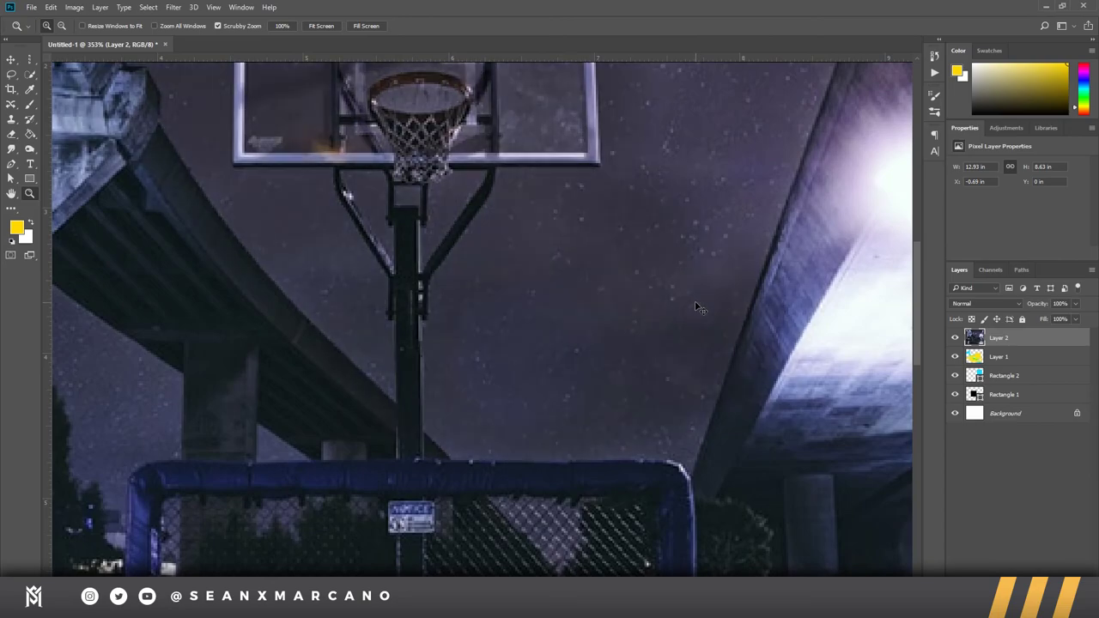
pyautogui.click(11, 177)
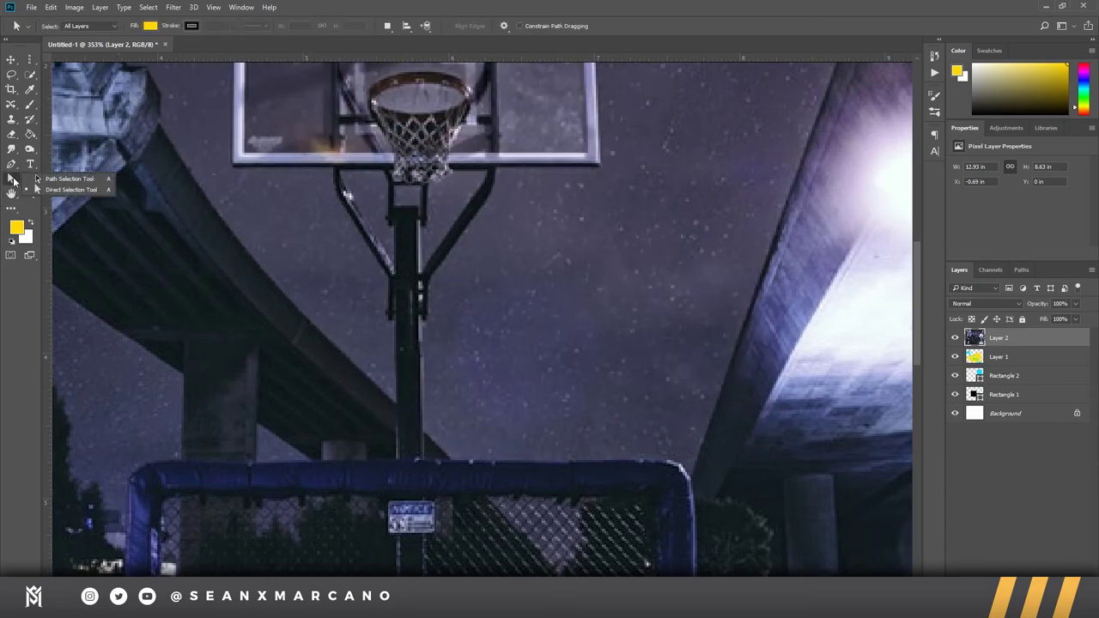
pyautogui.click(36, 190)
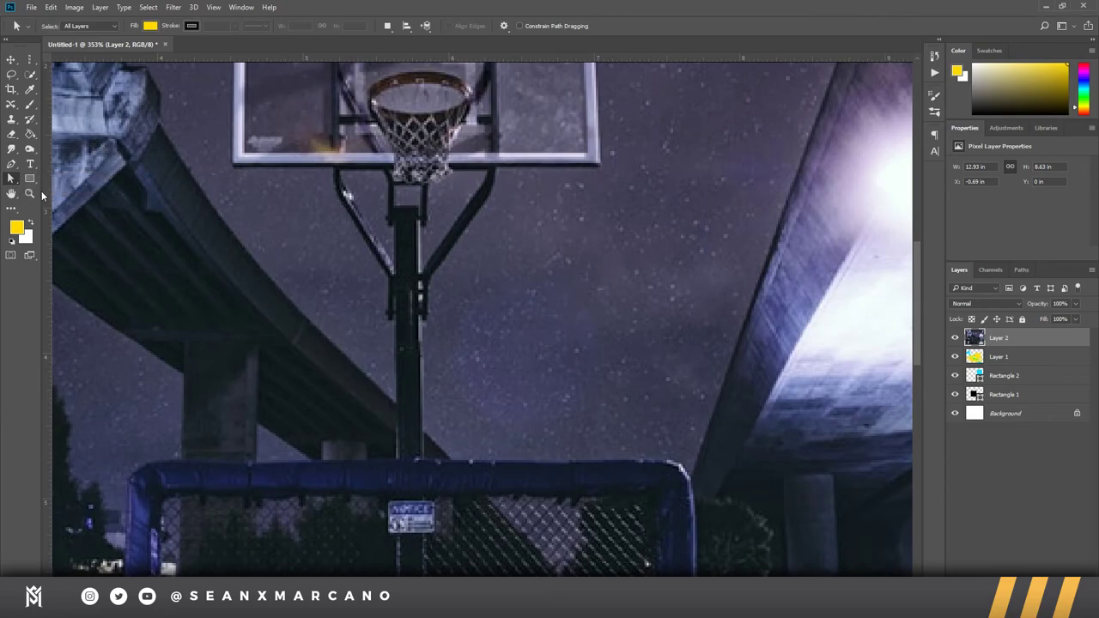
pyautogui.moveTo(326, 218); pyautogui.dragTo(515, 313)
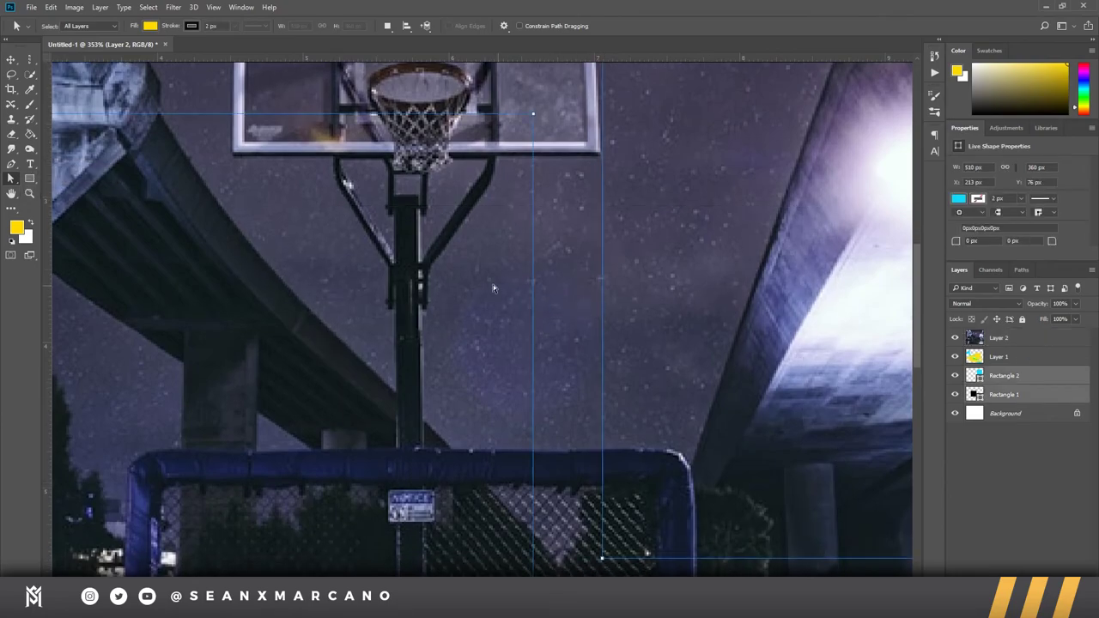
# Step: Select only the Rectangle 2 layer and bring more of the photo into view with the Zoom tool
pyautogui.press('b')
pyautogui.scroll(-5, 801, 281)
pyautogui.scroll(3, 802, 281)
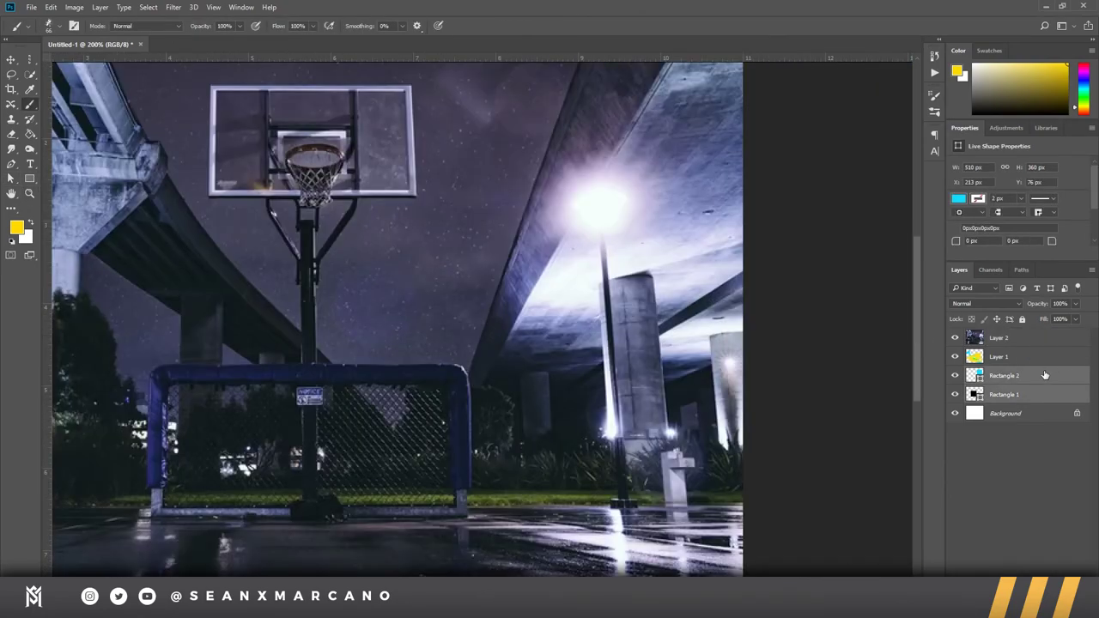
pyautogui.click(1000, 357)
pyautogui.click(1003, 376)
pyautogui.scroll(-2, 584, 343)
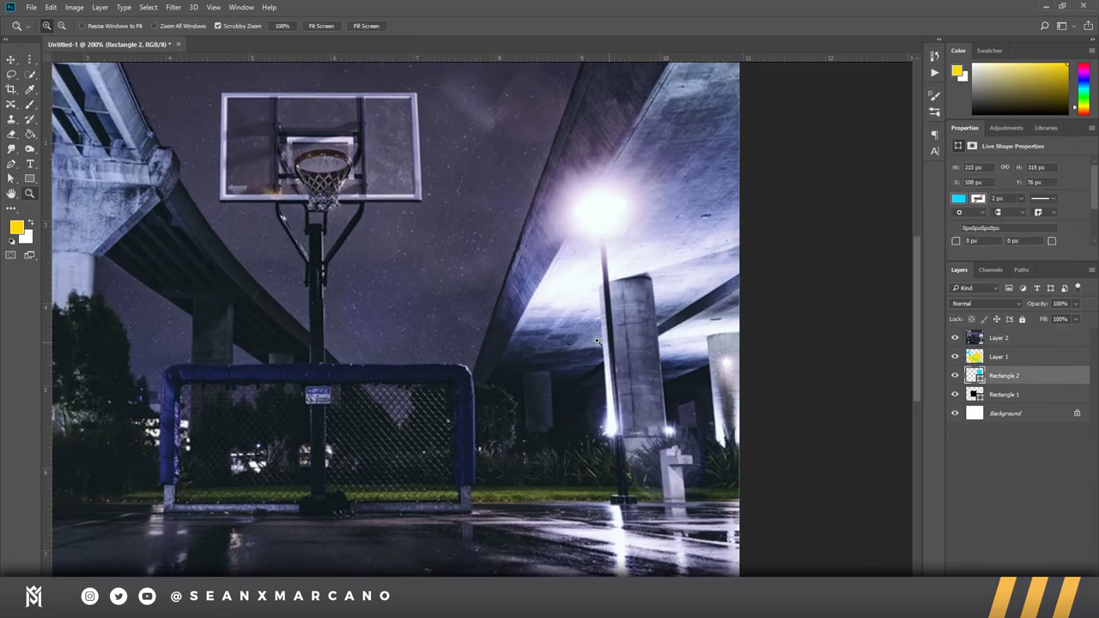
pyautogui.scroll(-2, 576, 337)
pyautogui.click(29, 194)
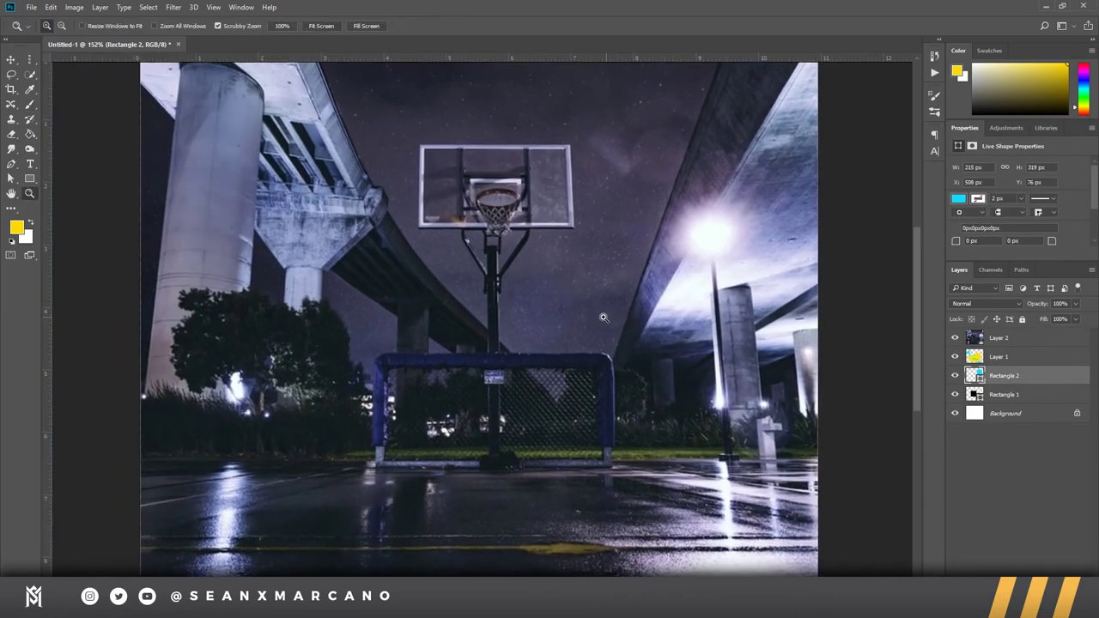
# Step: Select both rectangles again with Path Selection and temporarily hide Layer 2 and Layer 1 to view the shapes
pyautogui.click(11, 177)
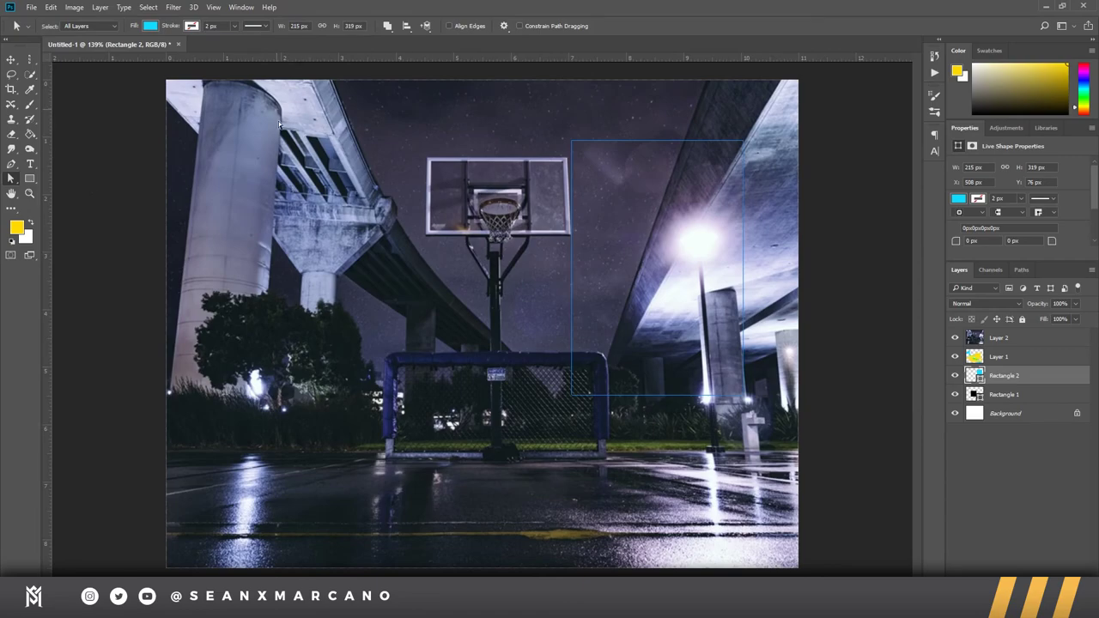
pyautogui.moveTo(279, 124); pyautogui.dragTo(751, 547)
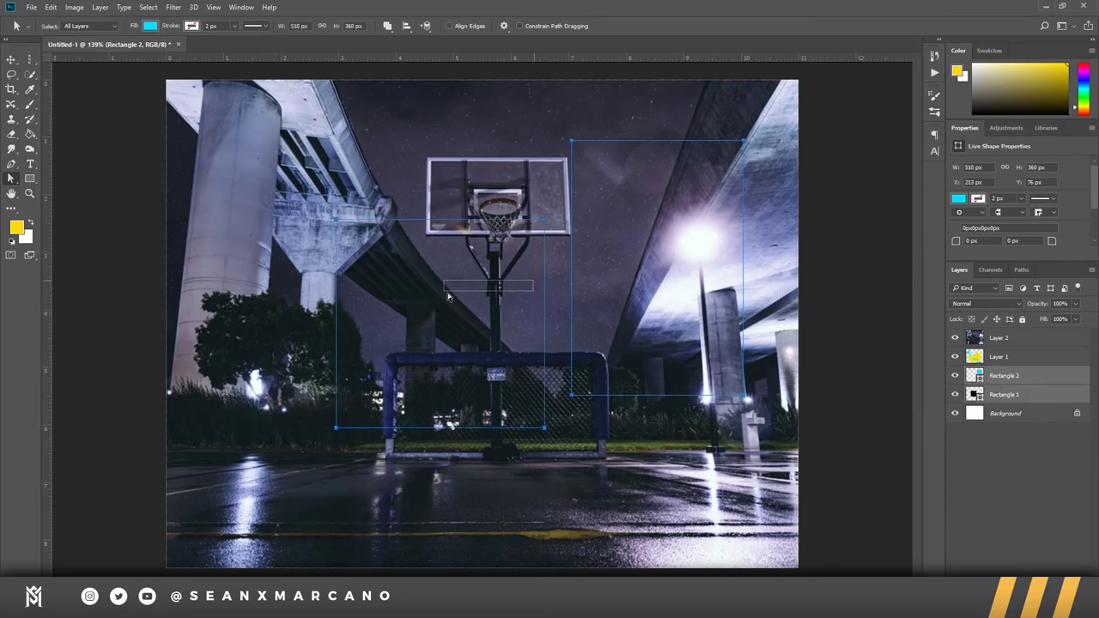
pyautogui.click(954, 338)
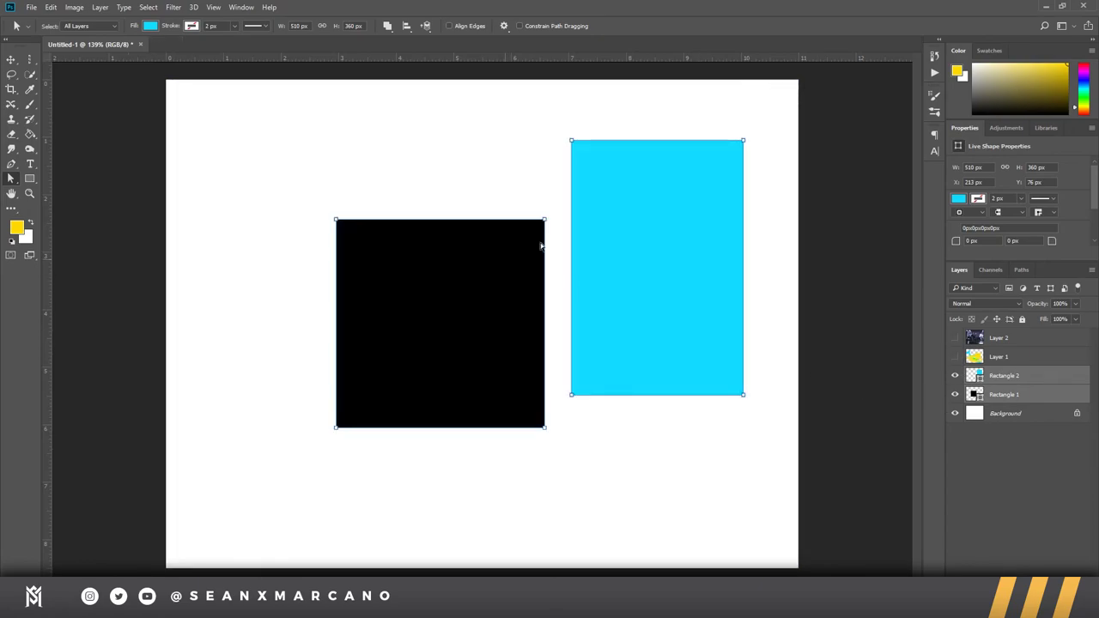
pyautogui.click(955, 338)
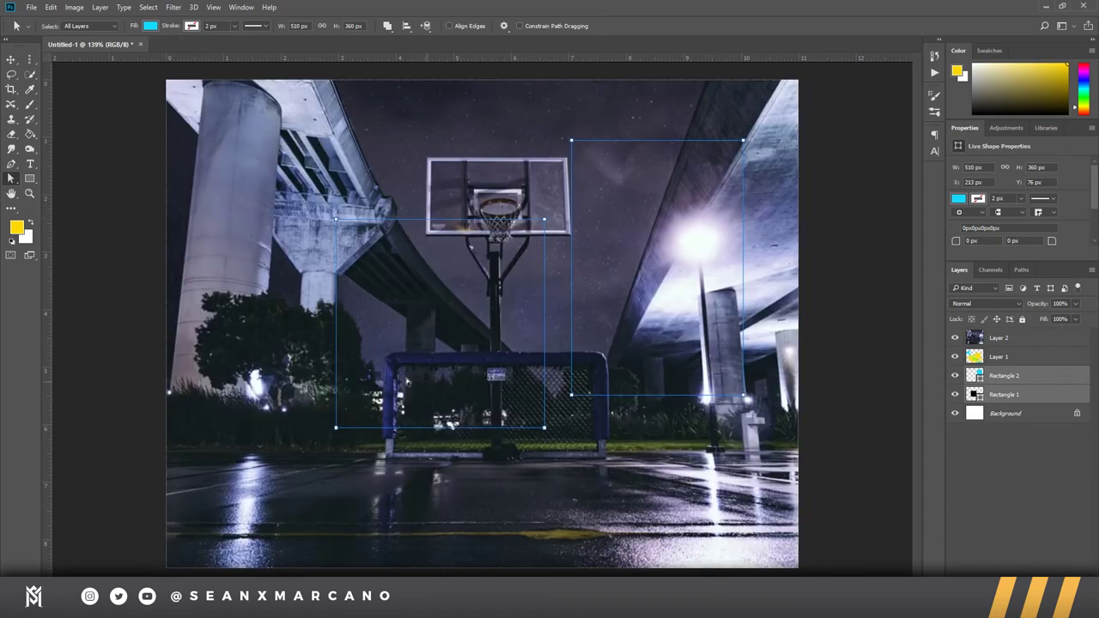
# Step: Try the Hand tool by panning around the basketball court photo at several zoom levels
pyautogui.hotkey('ctrl', 'alt', 'e')
pyautogui.click(11, 193)
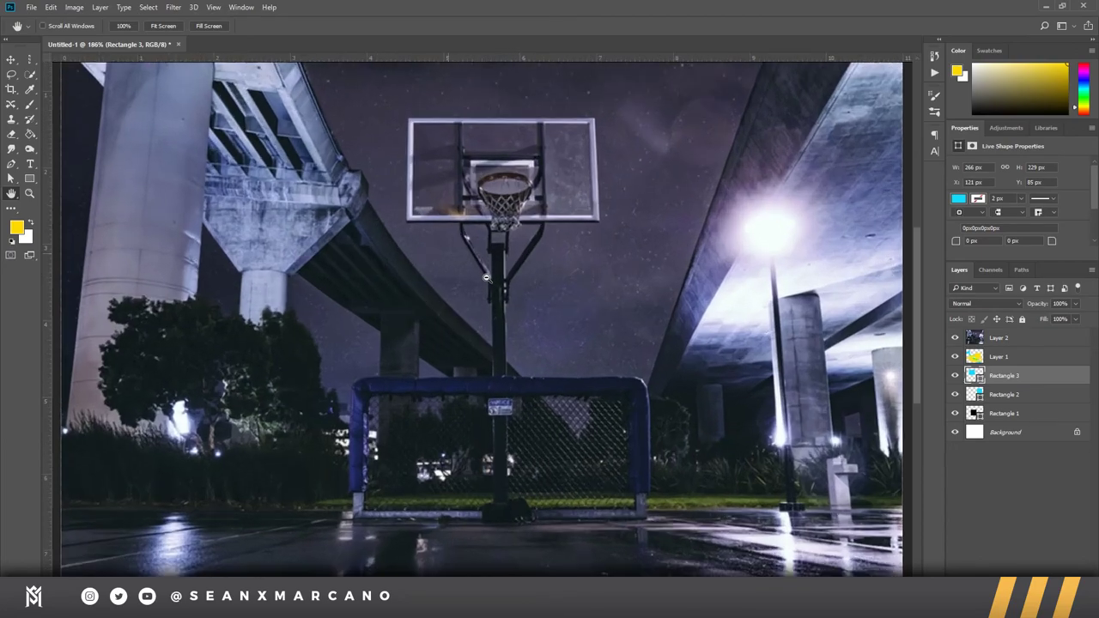
pyautogui.scroll(3, 481, 273)
pyautogui.moveTo(566, 249); pyautogui.dragTo(654, 296)
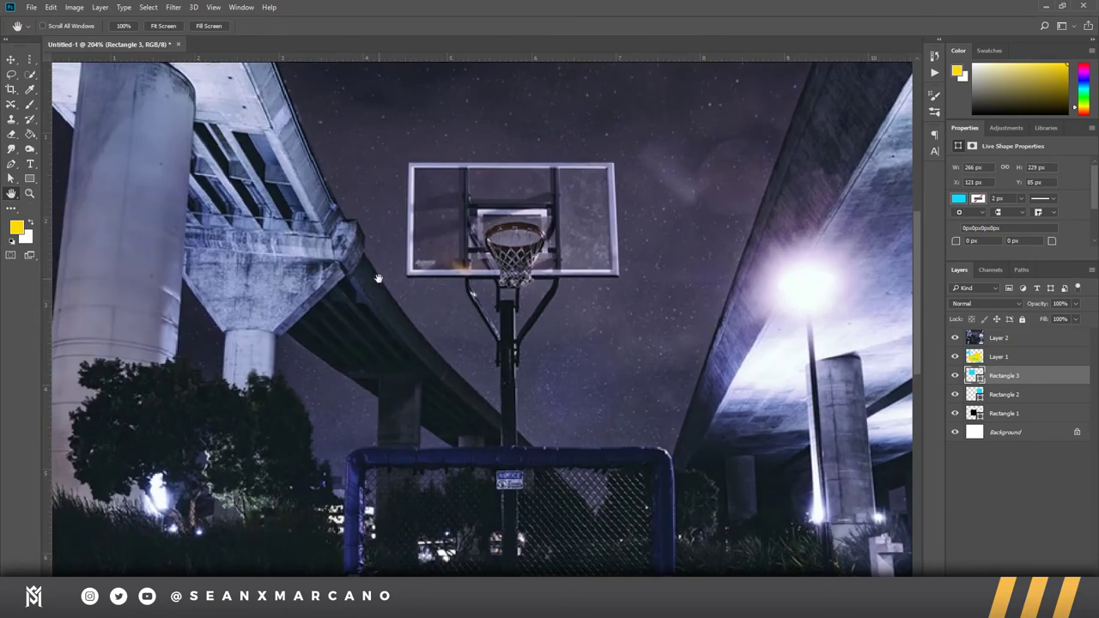
pyautogui.moveTo(422, 270); pyautogui.dragTo(486, 290)
pyautogui.hotkey('ctrl', '-')
pyautogui.hotkey('ctrl', '-')
pyautogui.hotkey('ctrl', '+')
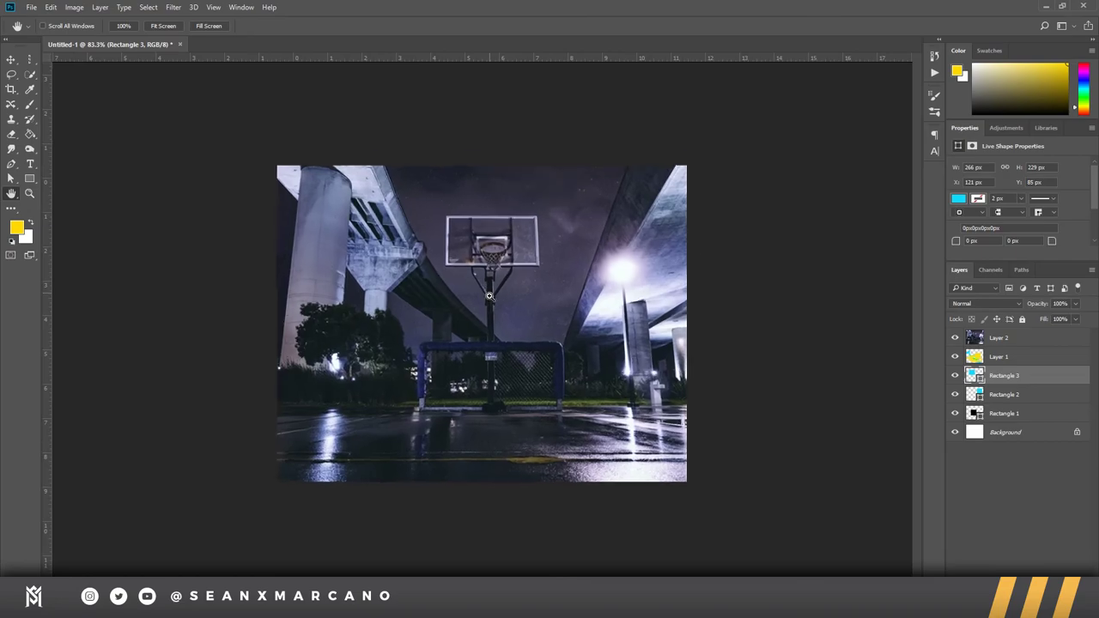
pyautogui.scroll(5, 447, 290)
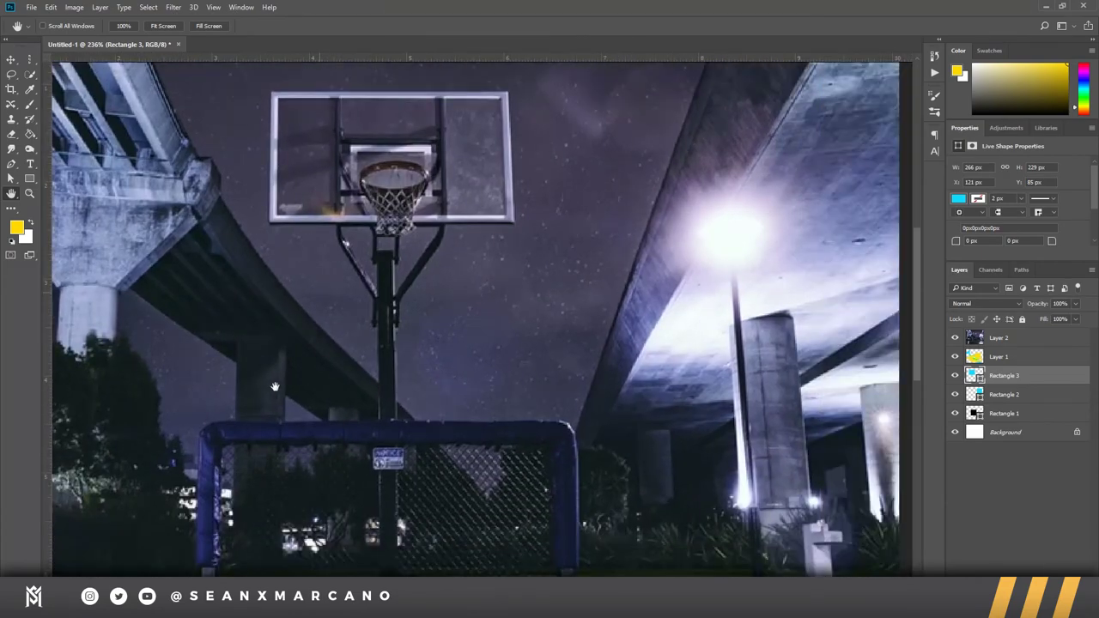
pyautogui.moveTo(275, 386); pyautogui.dragTo(441, 333)
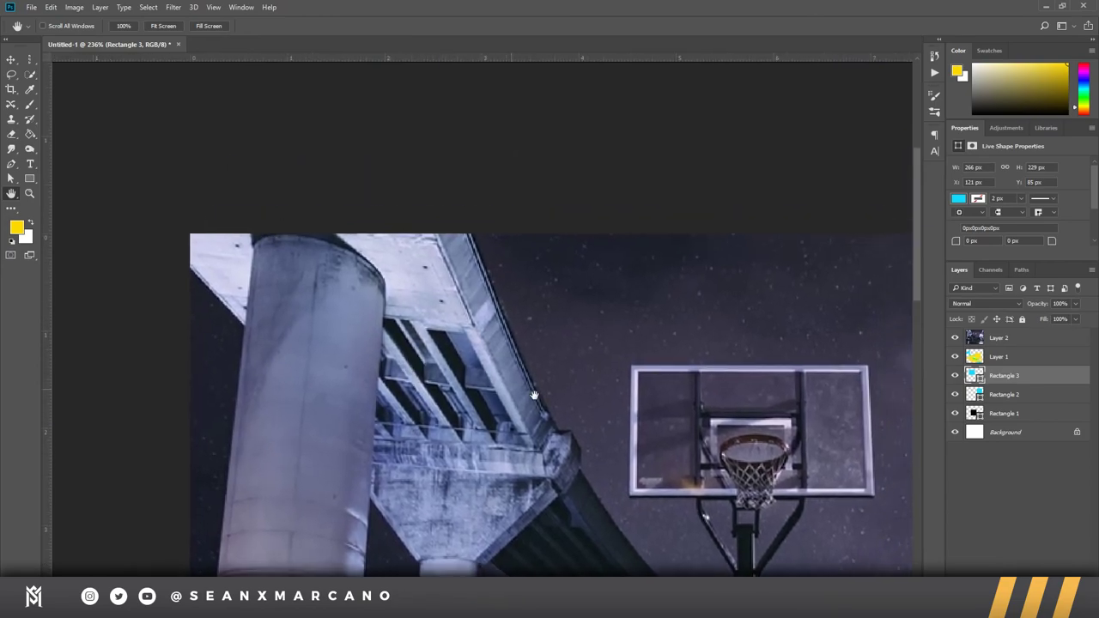
pyautogui.scroll(-5, 534, 395)
pyautogui.hscroll(6, 534, 396)
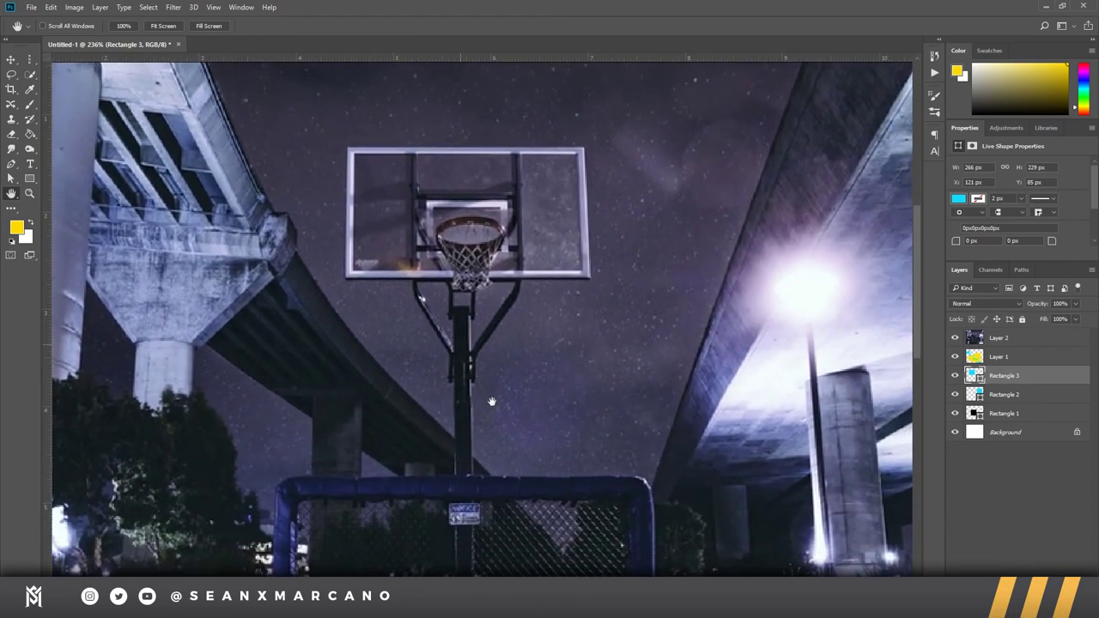
pyautogui.scroll(-2, 492, 402)
pyautogui.hscroll(2, 492, 402)
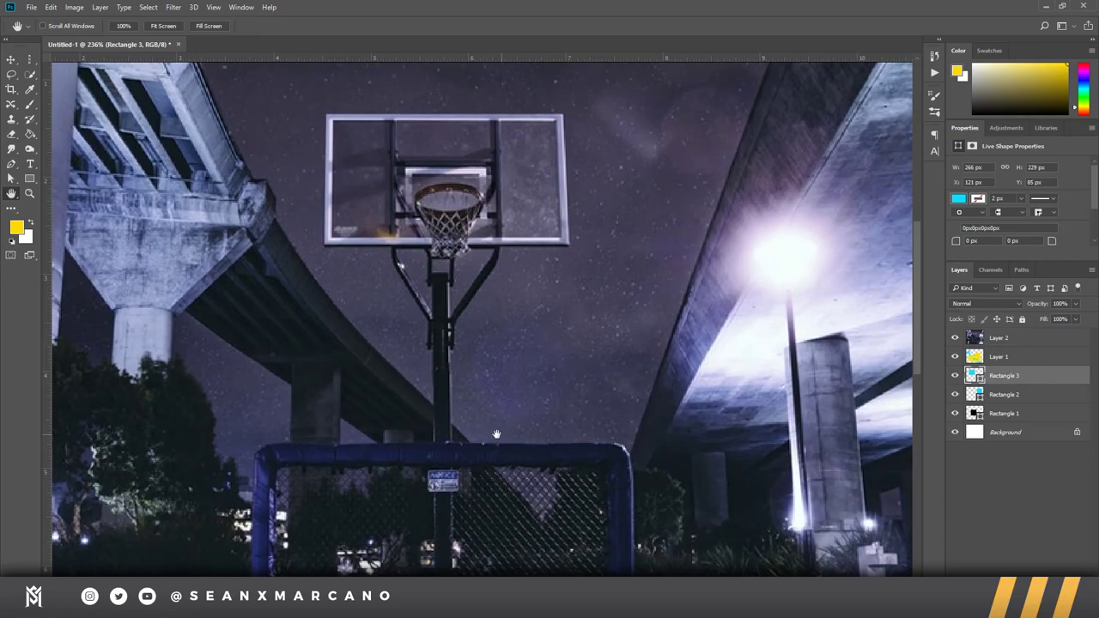
# Step: Switch from the Hand tool to the Zoom tool and try Scrubby Zoom around the basketball post
pyautogui.click(11, 196)
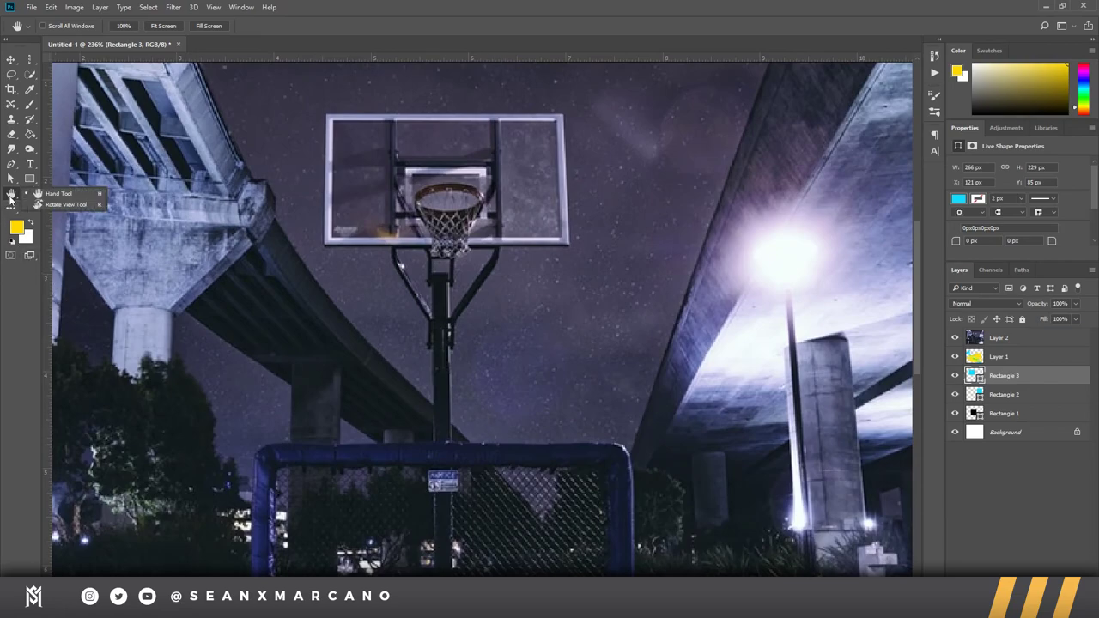
pyautogui.click(33, 194)
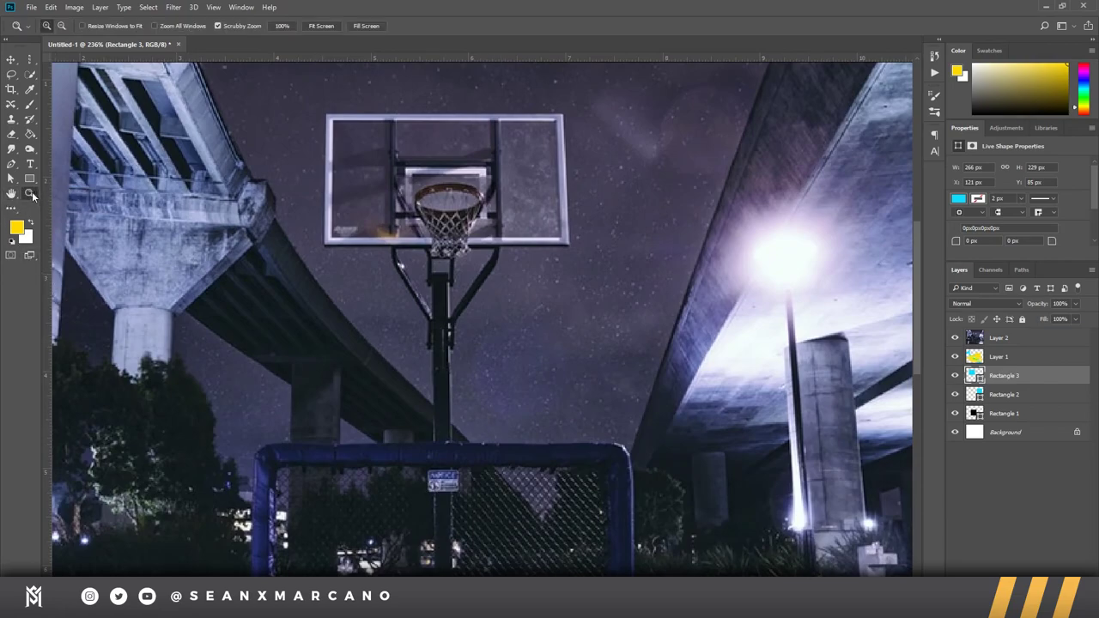
pyautogui.moveTo(449, 412); pyautogui.dragTo(441, 388)
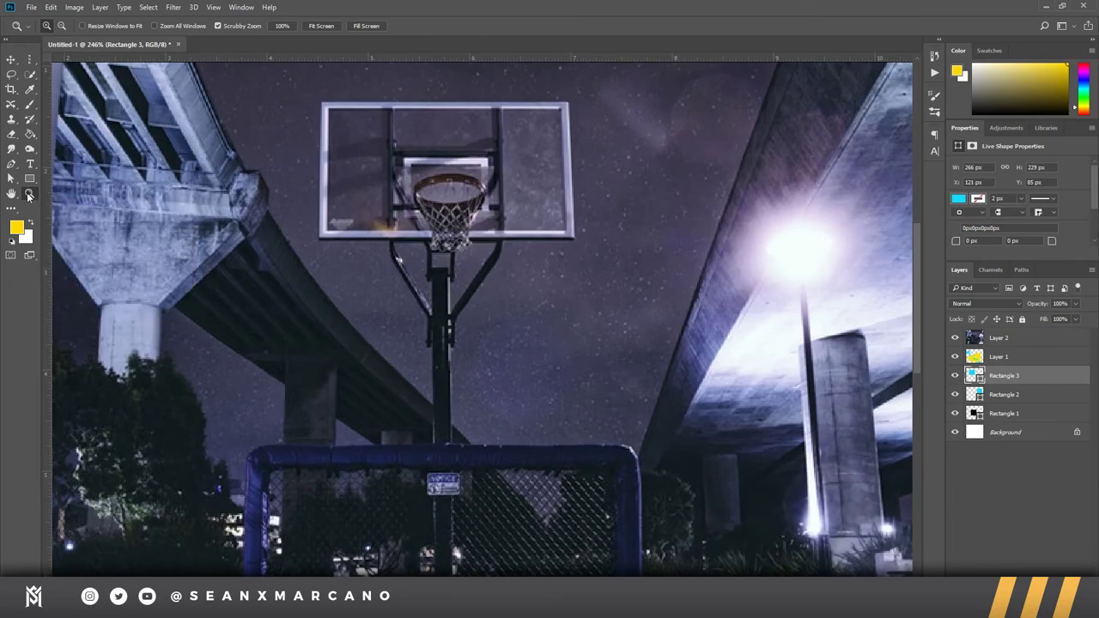
pyautogui.moveTo(507, 354); pyautogui.dragTo(527, 327)
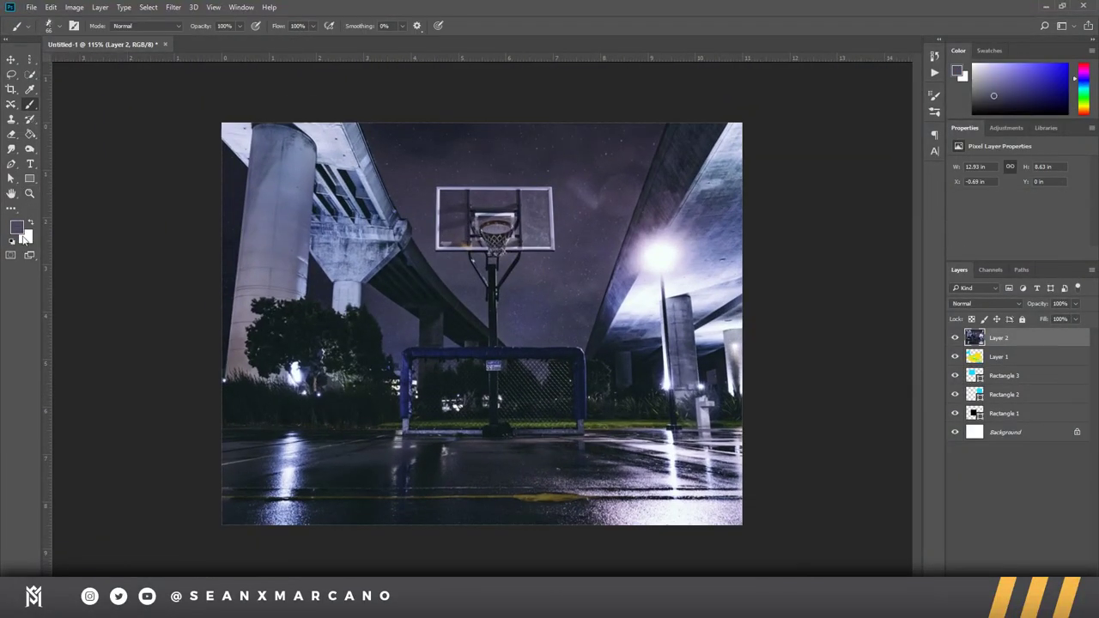
# Step: Set the foreground color to bright blue #1803f0
pyautogui.click(18, 228)
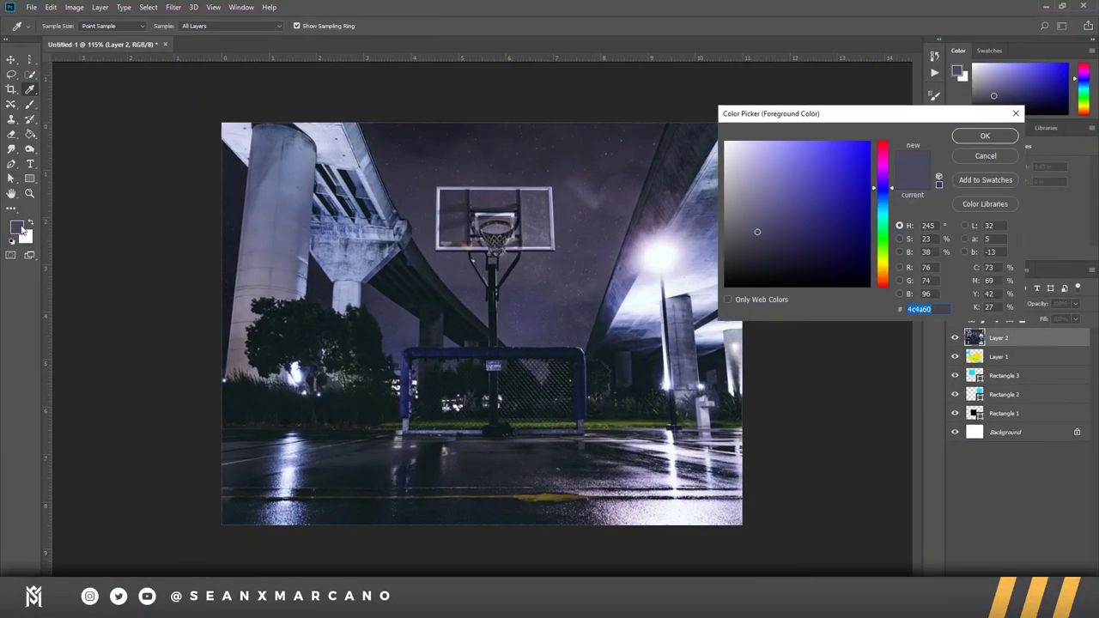
pyautogui.click(17, 221)
pyautogui.moveTo(809, 211)
pyautogui.mouseDown()
pyautogui.moveTo(735, 239)
pyautogui.moveTo(780, 268)
pyautogui.moveTo(859, 279)
pyautogui.moveTo(723, 288)
pyautogui.moveTo(845, 172)
pyautogui.moveTo(790, 171)
pyautogui.moveTo(789, 204)
pyautogui.moveTo(868, 150)
pyautogui.mouseUp()
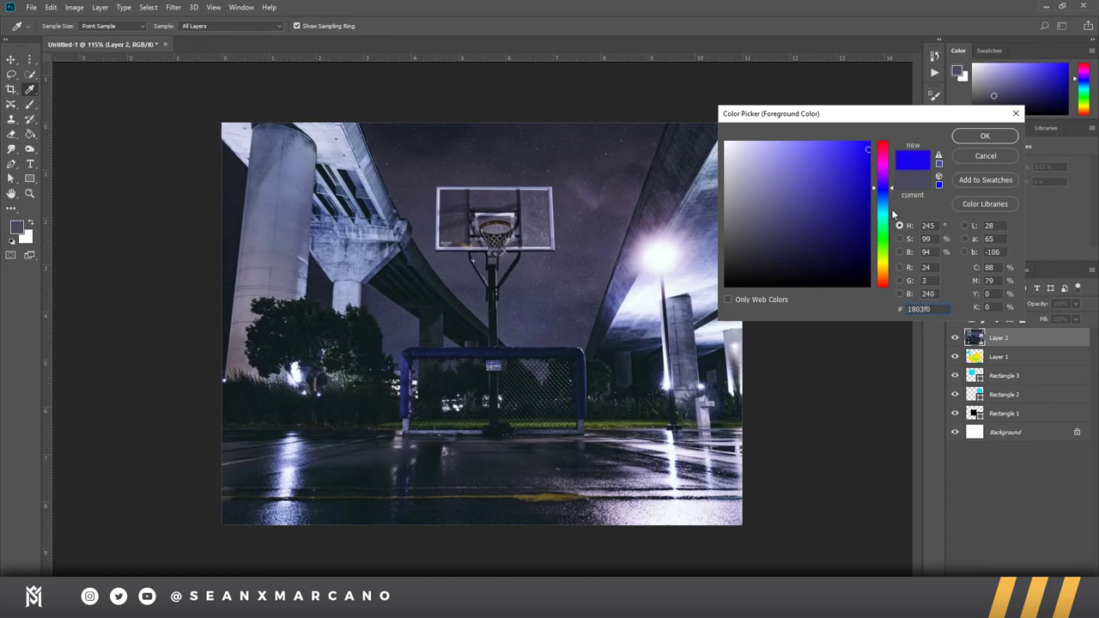
pyautogui.click(983, 137)
# Step: Try painting with the blue Brush across the sky beside the overpass, and undo the stroke
pyautogui.press('b')
pyautogui.moveTo(654, 168)
pyautogui.mouseDown()
pyautogui.moveTo(422, 289)
pyautogui.moveTo(573, 341)
pyautogui.moveTo(584, 377)
pyautogui.mouseUp()
pyautogui.hotkey('ctrl', 'z')
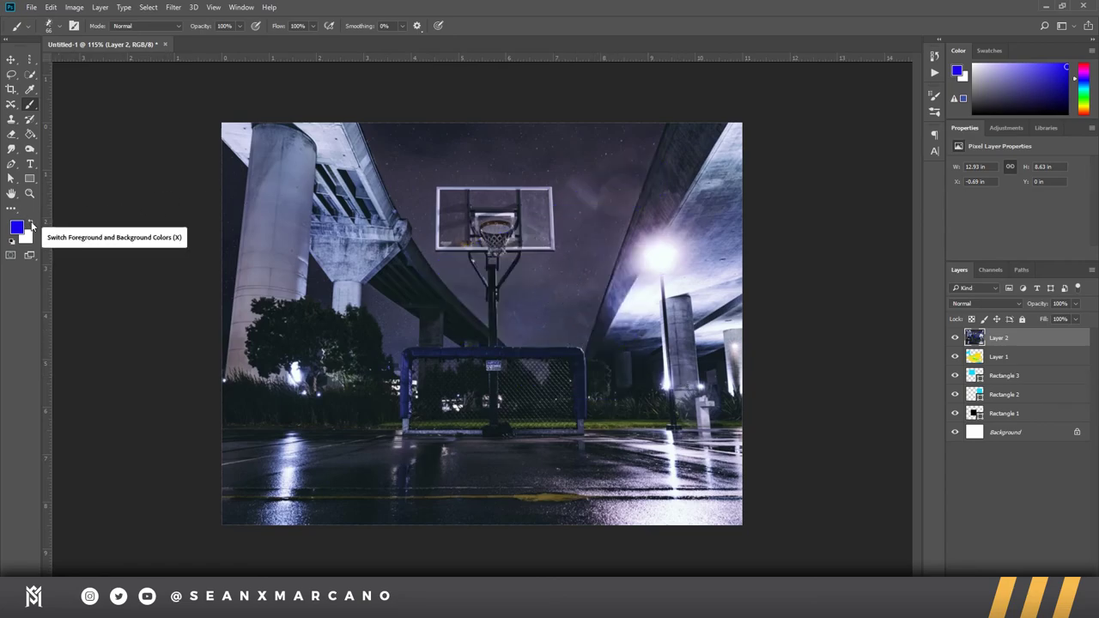
# Step: Swap the foreground and background colors several times, ending with white in front and blue behind
pyautogui.click(31, 225)
pyautogui.press('x')
pyautogui.press('x')
pyautogui.press('x')
pyautogui.press('x')
pyautogui.press('x')
pyautogui.press('x')
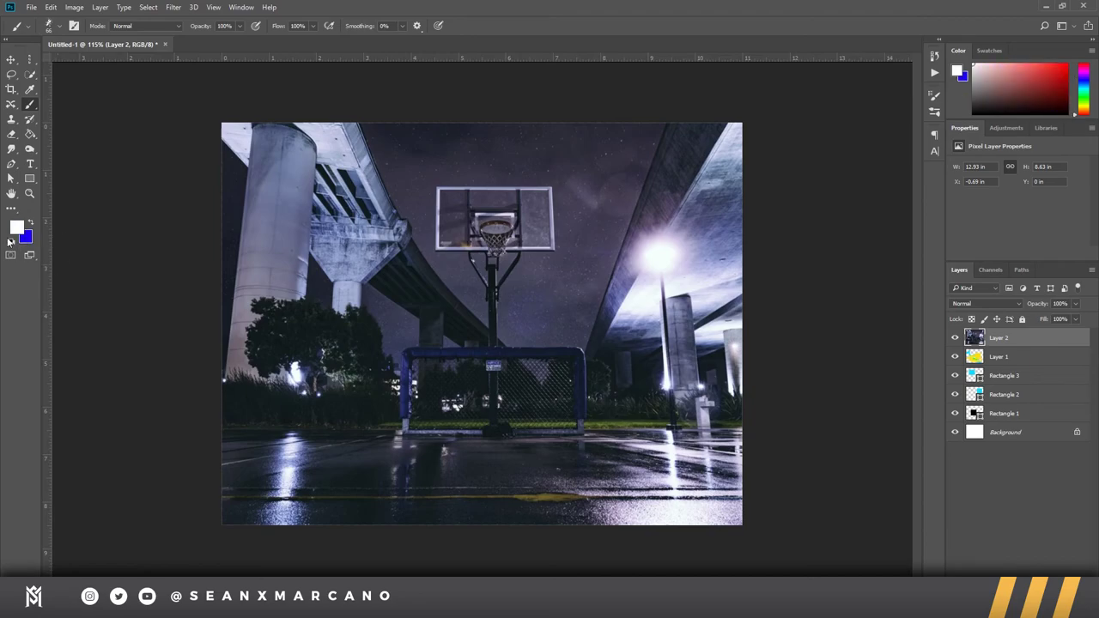
# Step: Try broad white, blue and white brush strokes over the hoop and net area, swapping foreground and background colors between them
pyautogui.moveTo(527, 166)
pyautogui.mouseDown()
pyautogui.moveTo(455, 219)
pyautogui.moveTo(359, 248)
pyautogui.moveTo(345, 296)
pyautogui.moveTo(558, 284)
pyautogui.mouseUp()
pyautogui.press('x')
pyautogui.moveTo(391, 275)
pyautogui.mouseDown()
pyautogui.moveTo(584, 296)
pyautogui.moveTo(614, 348)
pyautogui.mouseUp()
pyautogui.press('x')
pyautogui.moveTo(369, 348)
pyautogui.mouseDown()
pyautogui.moveTo(289, 356)
pyautogui.moveTo(461, 408)
pyautogui.moveTo(562, 408)
pyautogui.mouseUp()
# Step: Undo all three brush strokes, redo them, and undo them all again
pyautogui.hotkey('ctrl', 'z')
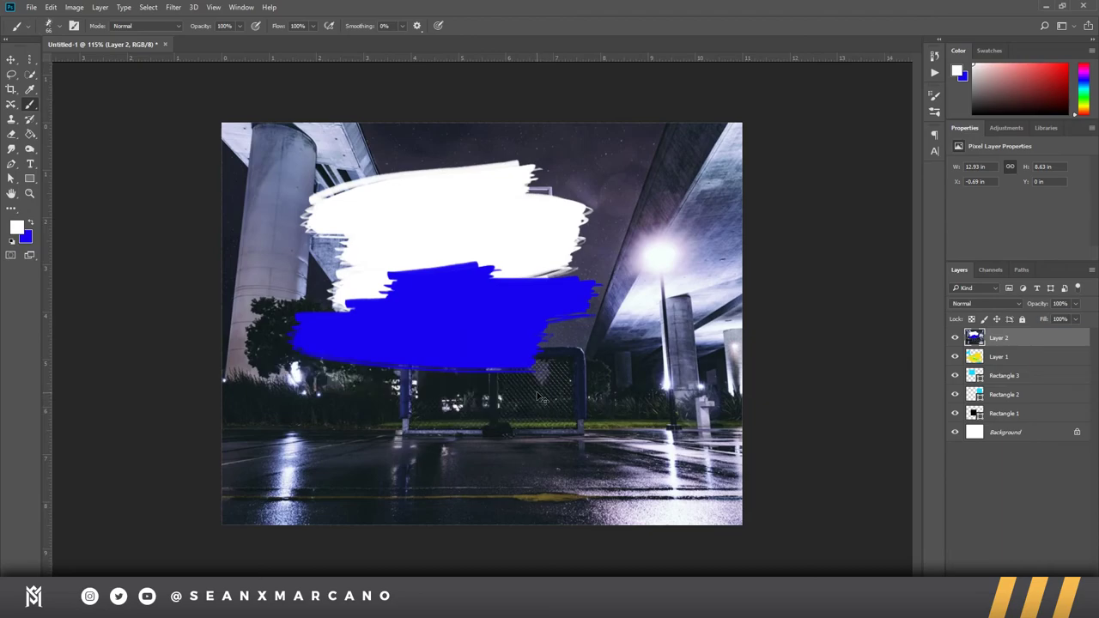
pyautogui.hotkey('ctrl', 'z')
pyautogui.hotkey('ctrl', 'z')
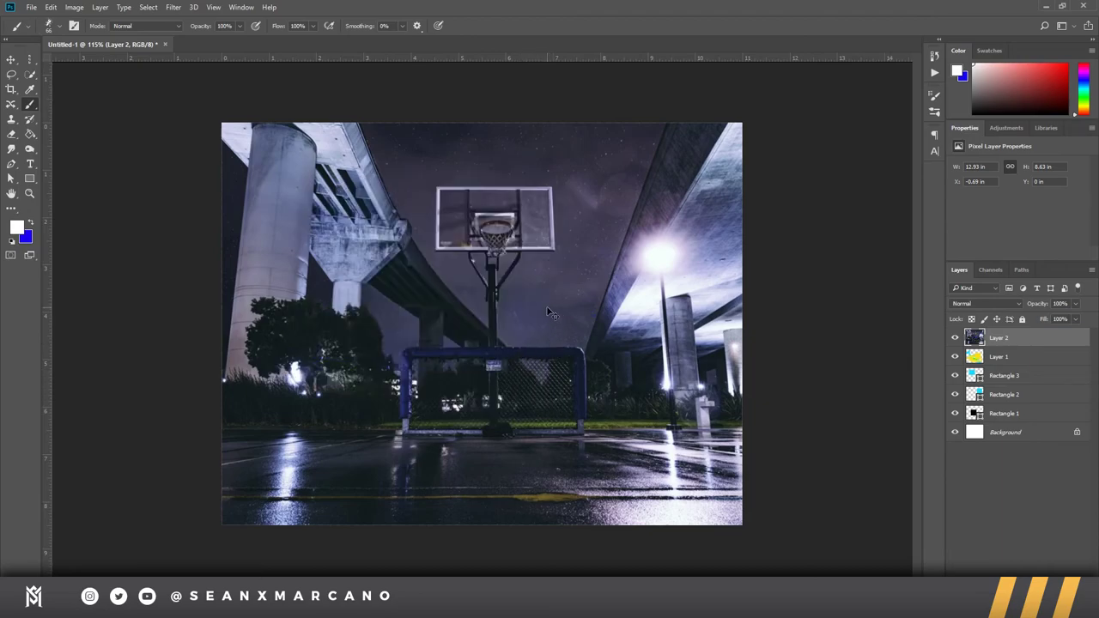
pyautogui.hotkey('ctrl', 'shift', 'z')
pyautogui.hotkey('ctrl', 'shift', 'z')
pyautogui.hotkey('ctrl', 'shift', 'z')
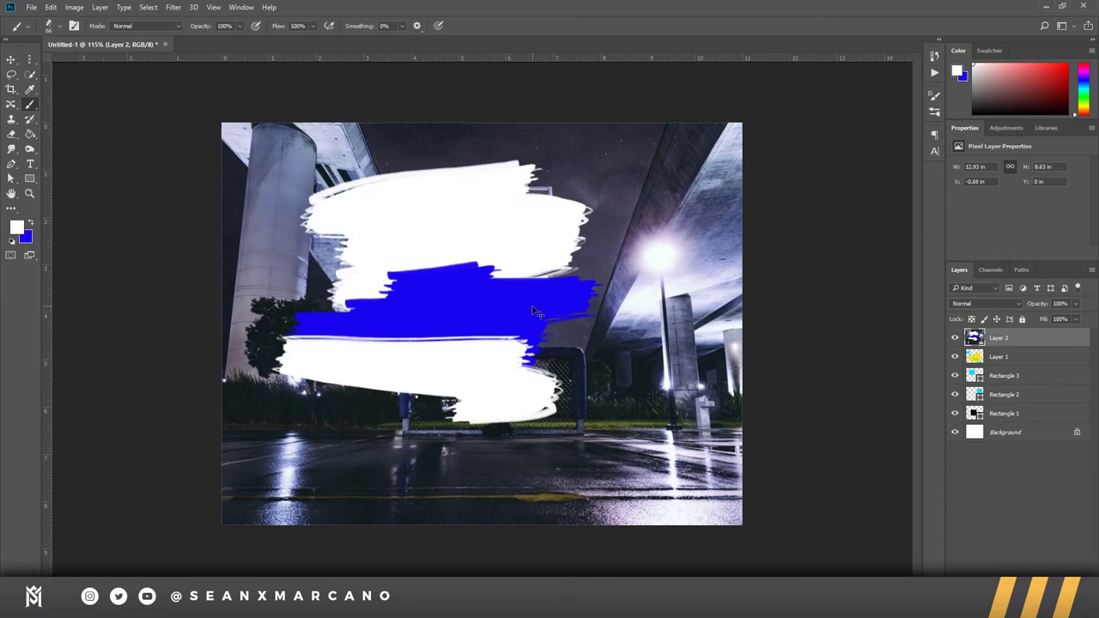
pyautogui.hotkey('ctrl', 'z')
pyautogui.hotkey('ctrl', 'z')
pyautogui.hotkey('ctrl', 'z')
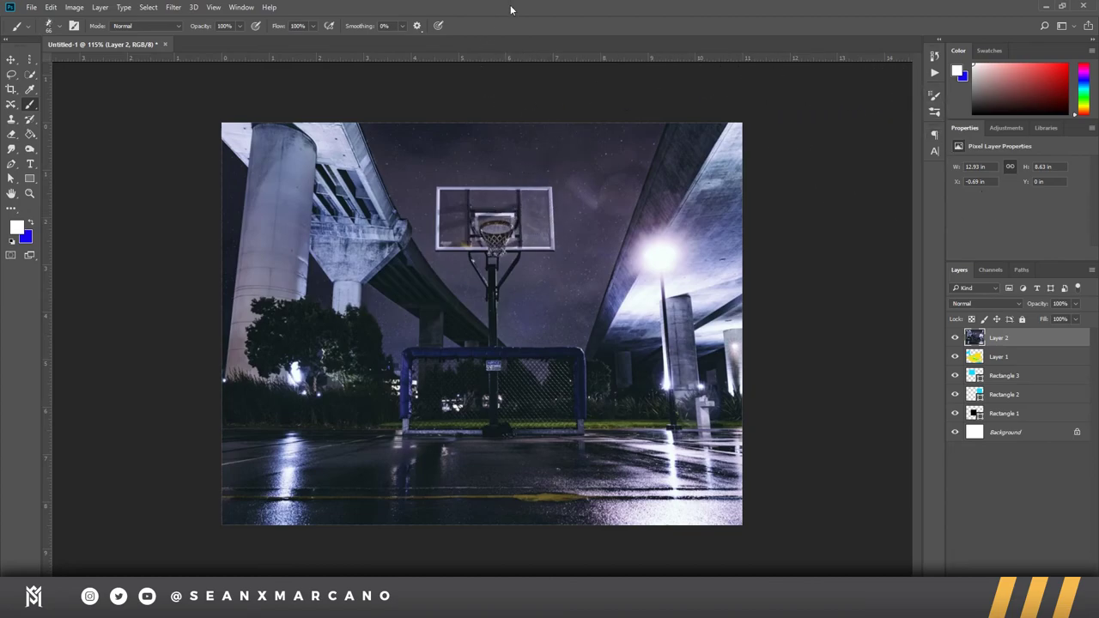
# Step: Look through the file and editing commands, the Preferences categories, and the list of available panels
pyautogui.click(31, 7)
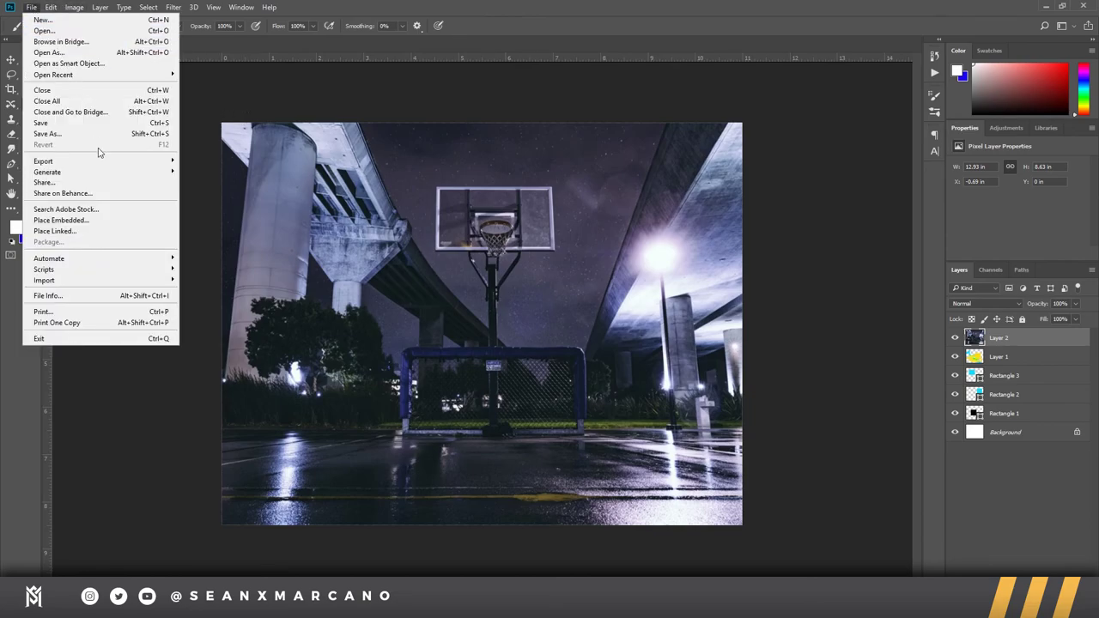
pyautogui.click(35, 7)
pyautogui.click(50, 7)
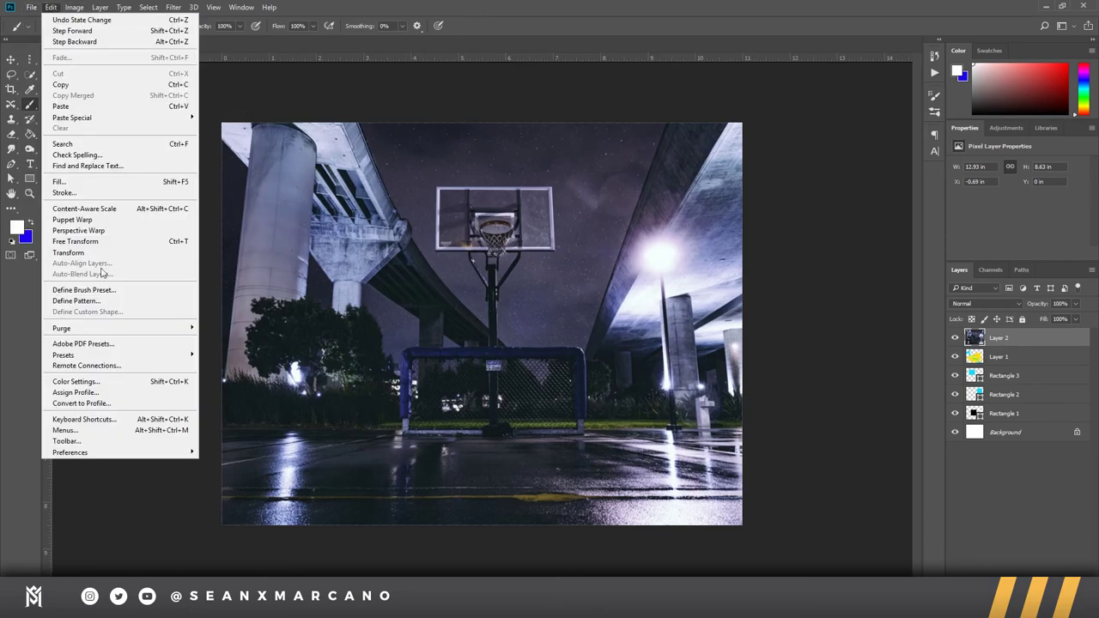
pyautogui.moveTo(172, 458)
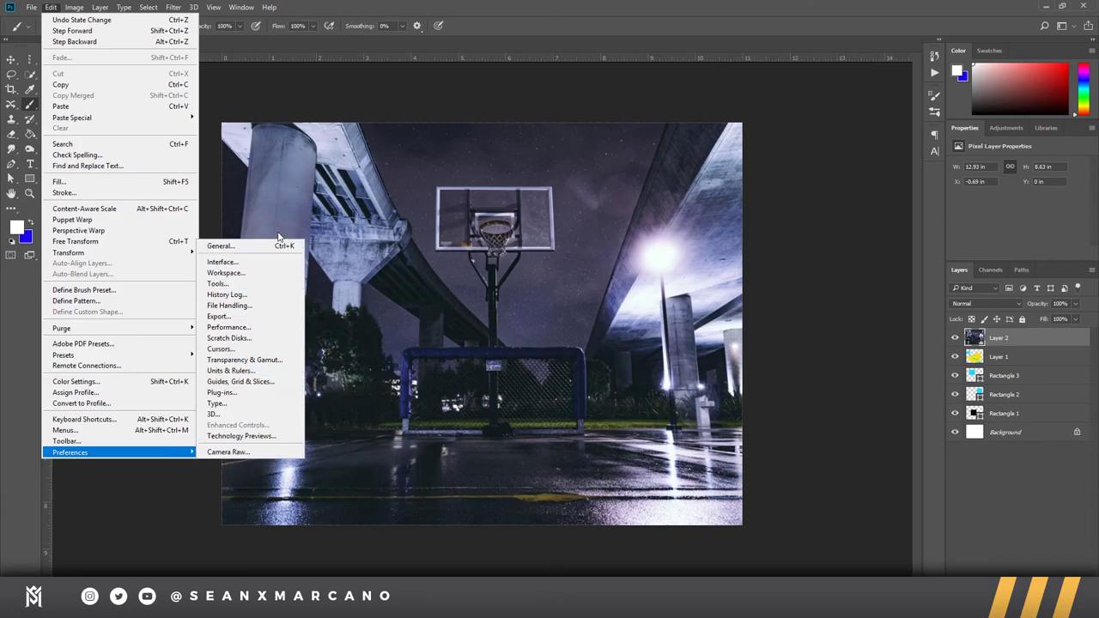
pyautogui.press('Escape')
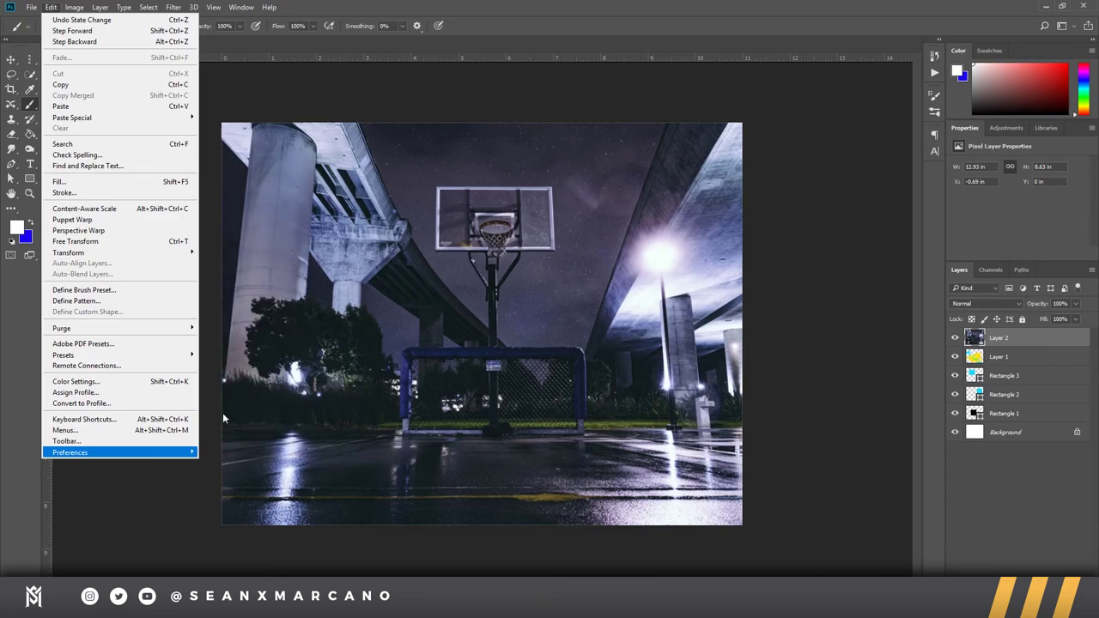
pyautogui.press('Escape')
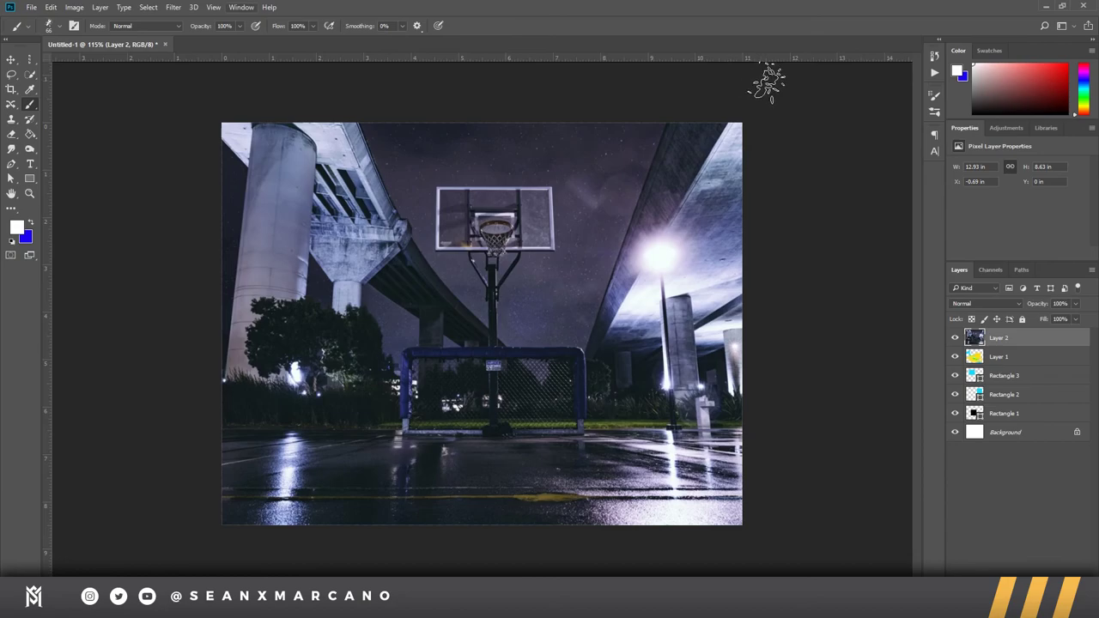
pyautogui.click(242, 7)
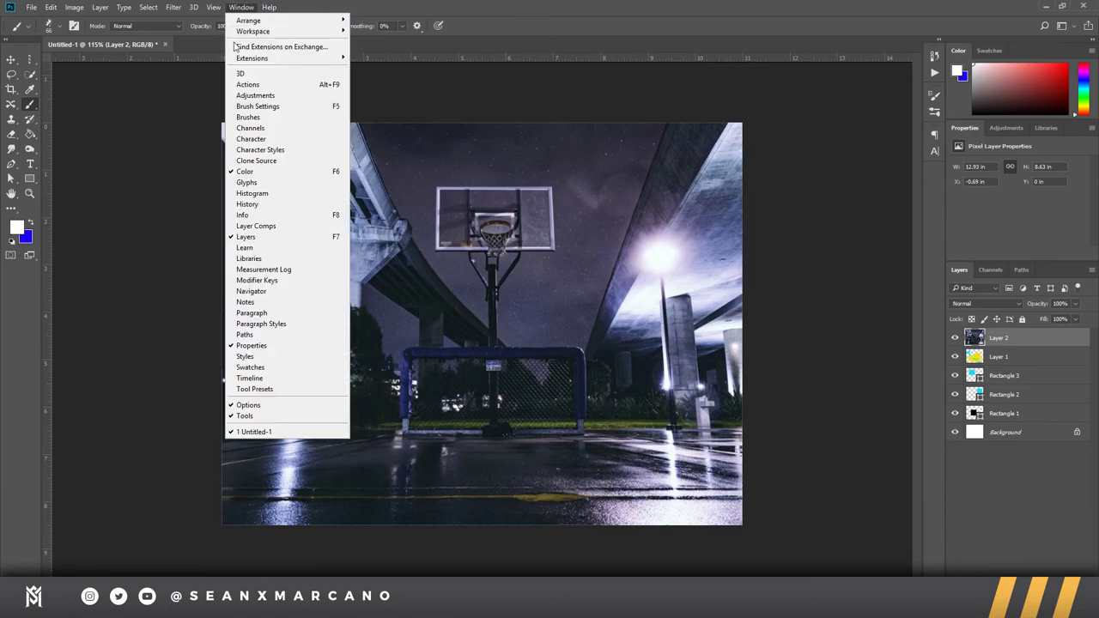
# Step: Inspect the Actions list, collapsing the custom action "Add logo to corner of Square" and peeking into the Commands set, and put the list away
pyautogui.click(932, 73)
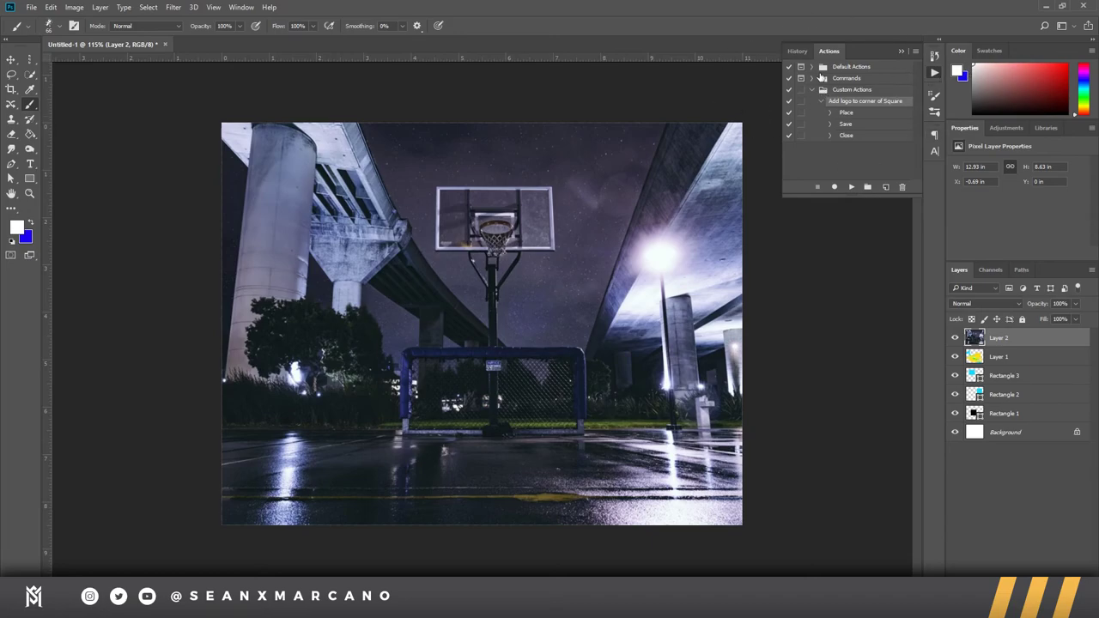
pyautogui.click(821, 102)
pyautogui.click(812, 78)
pyautogui.click(811, 79)
pyautogui.click(848, 185)
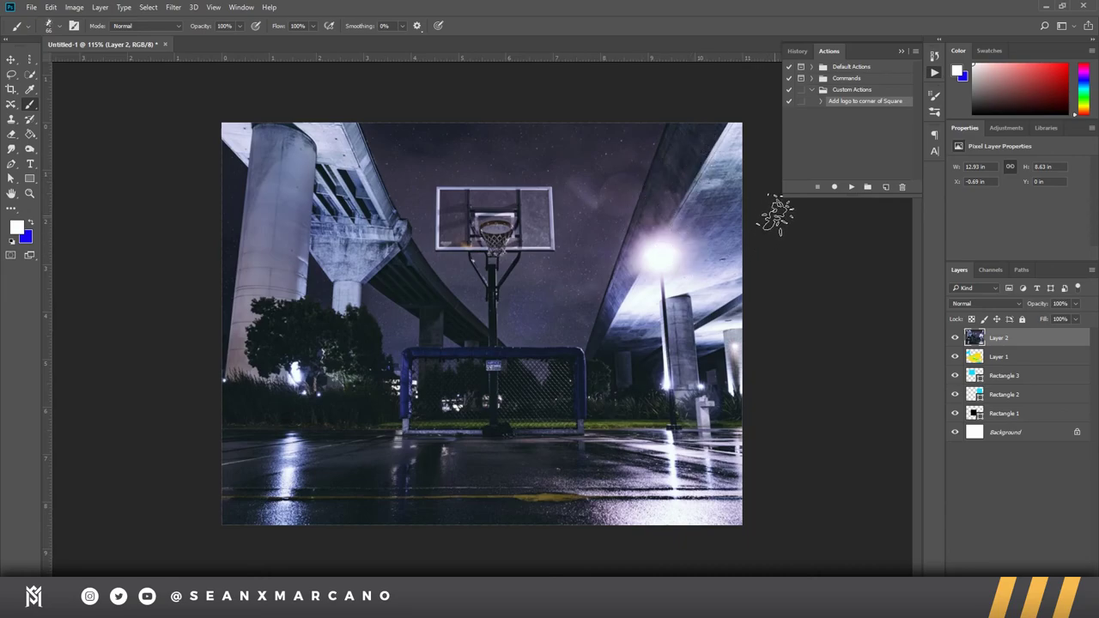
pyautogui.click(901, 51)
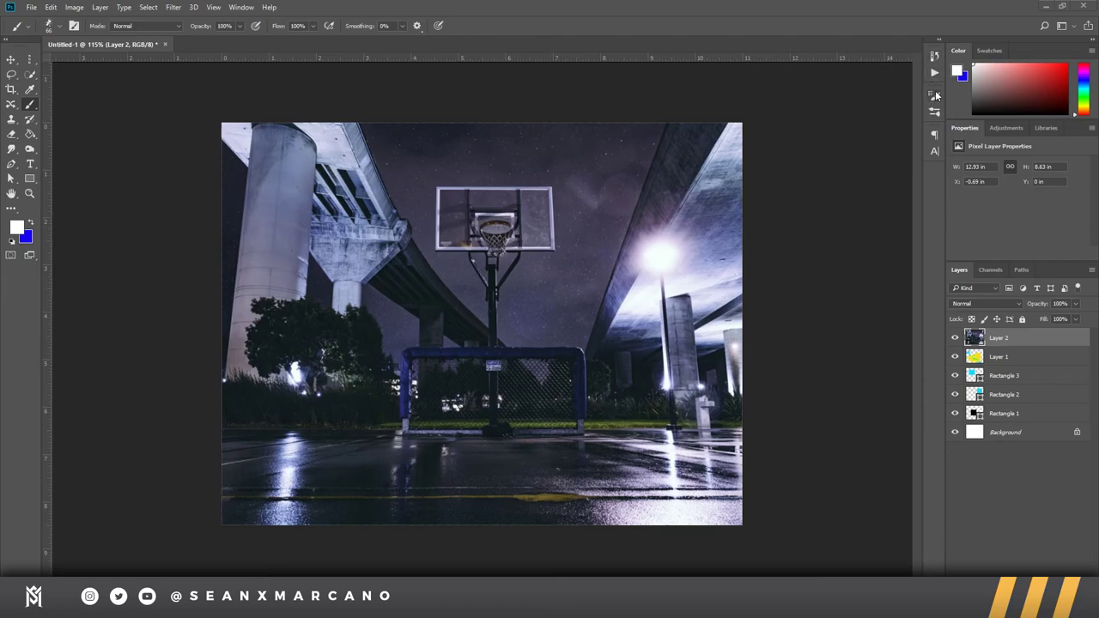
# Step: Choose the Essentials (Default) workspace
pyautogui.click(241, 7)
pyautogui.moveTo(262, 36)
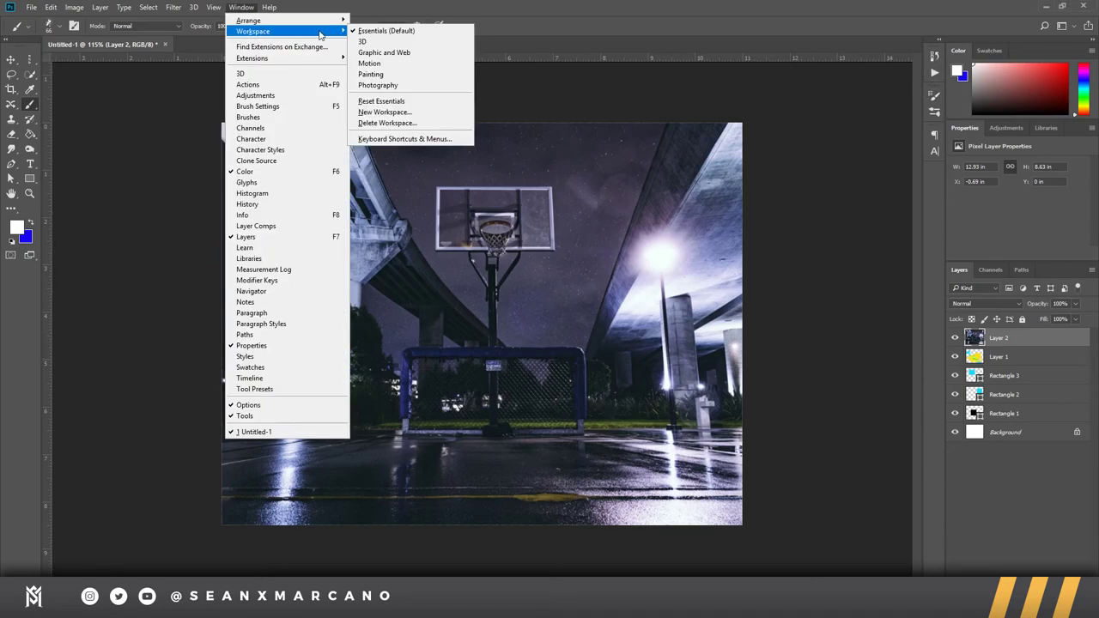
pyautogui.click(390, 31)
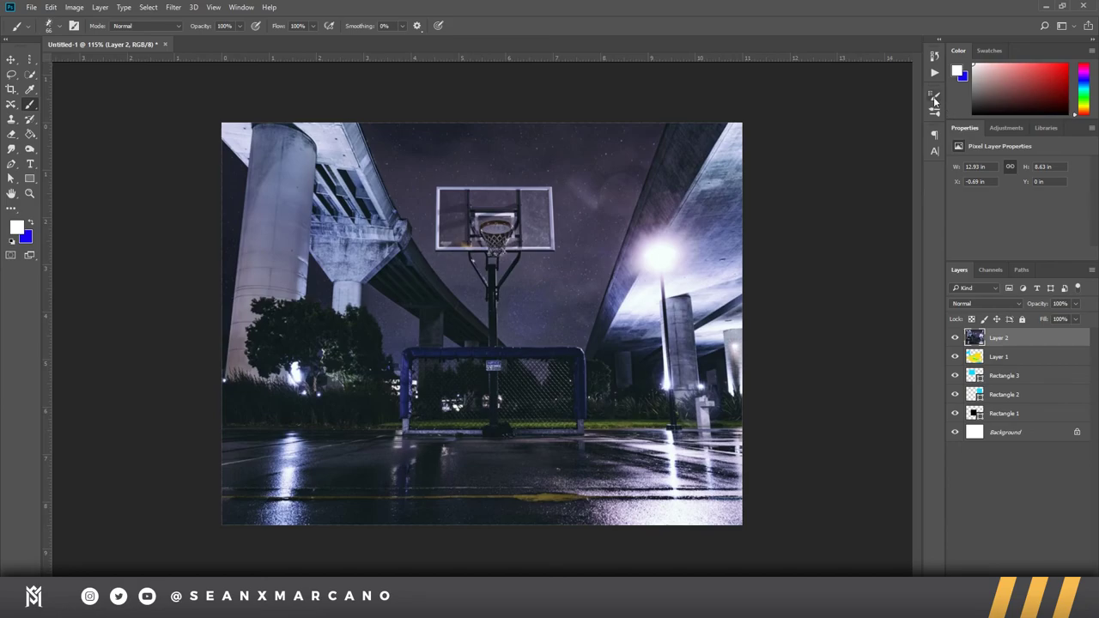
# Step: Review the Brush Settings for Shape Dynamics, Scattering and Texture, leaving Scattering turned off
pyautogui.click(935, 96)
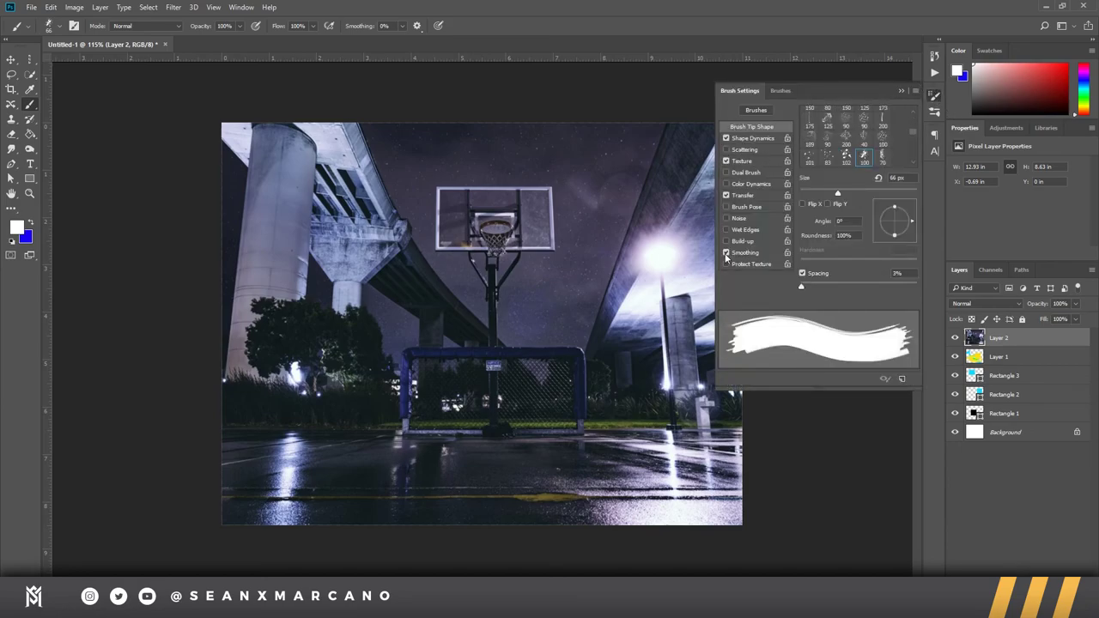
pyautogui.click(752, 138)
pyautogui.click(744, 150)
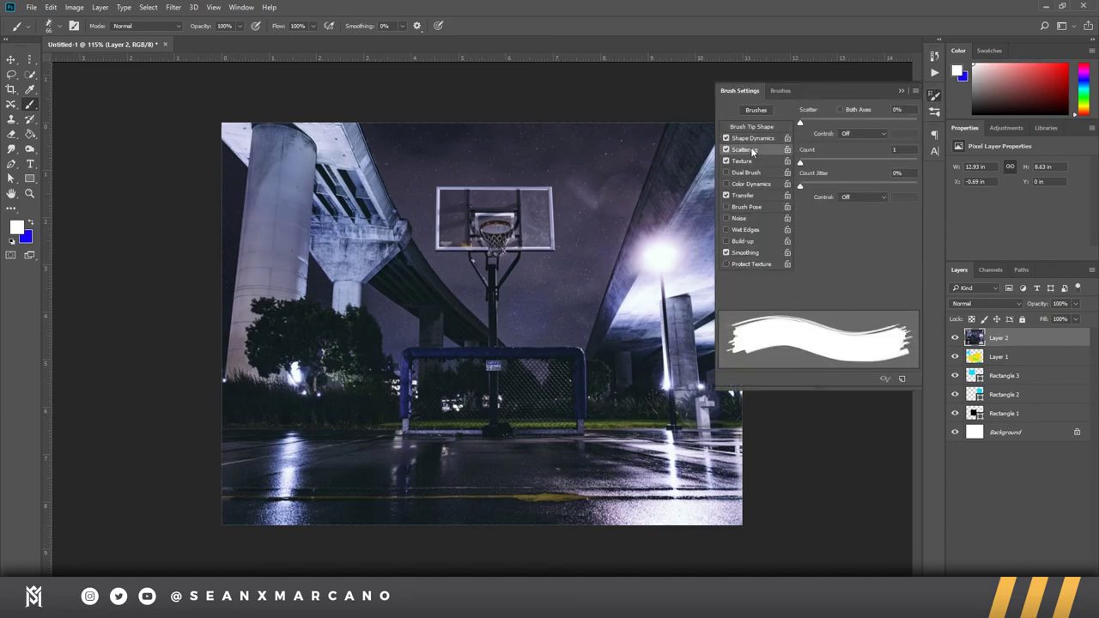
pyautogui.click(726, 150)
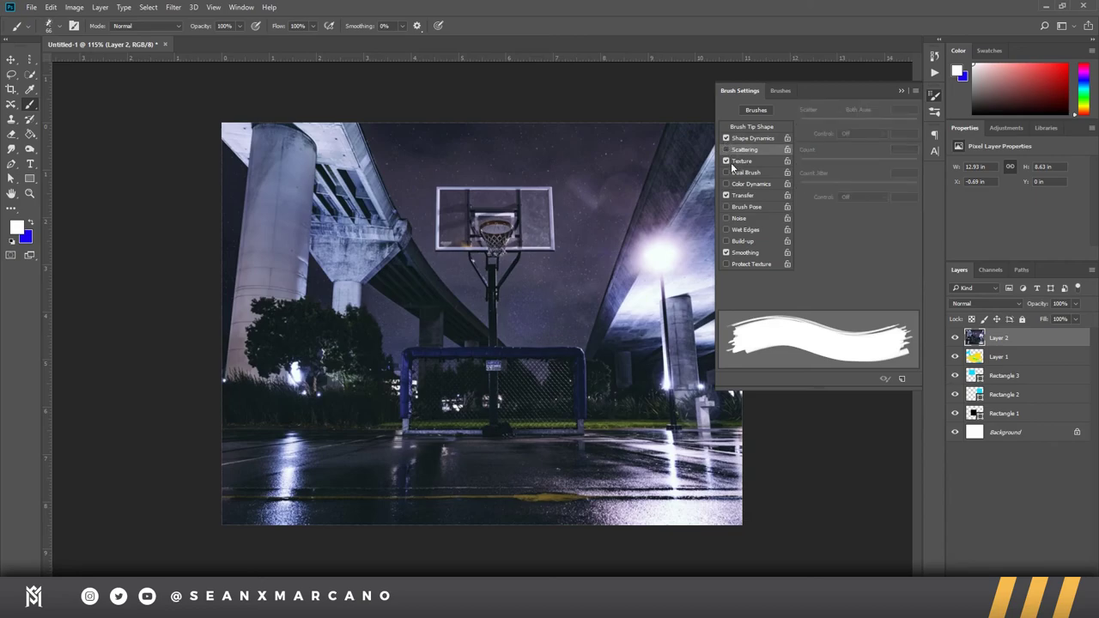
pyautogui.click(744, 161)
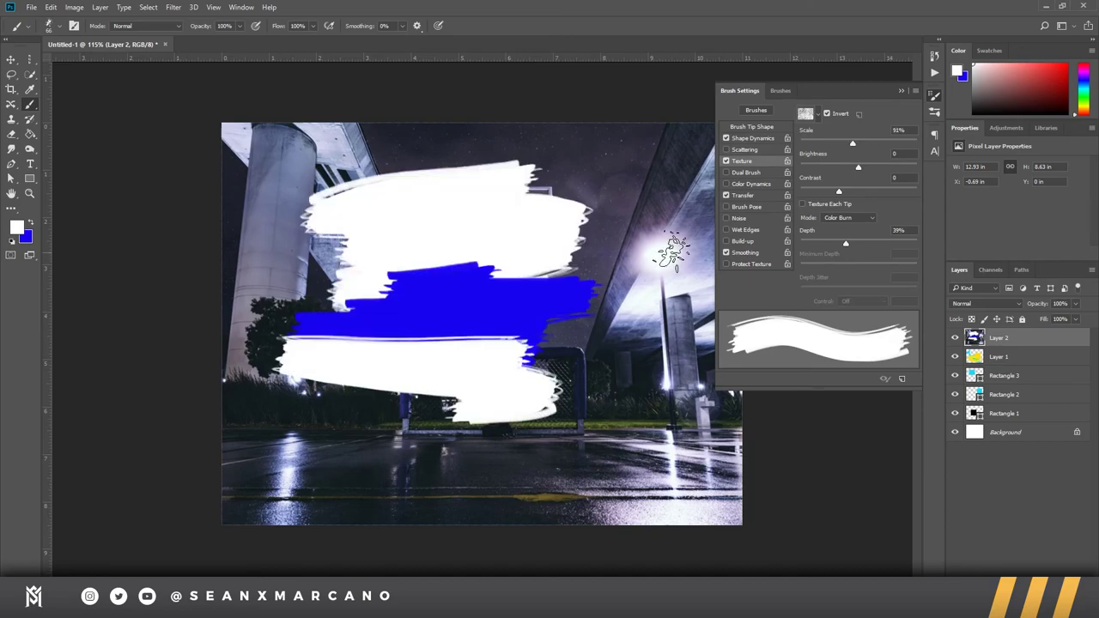
# Step: Undo the white, blue and white brush strokes over the hoop and net area
pyautogui.hotkey('ctrl', 'alt', 'z')
pyautogui.hotkey('ctrl', 'alt', 'z')
pyautogui.hotkey('ctrl', 'alt', 'z')
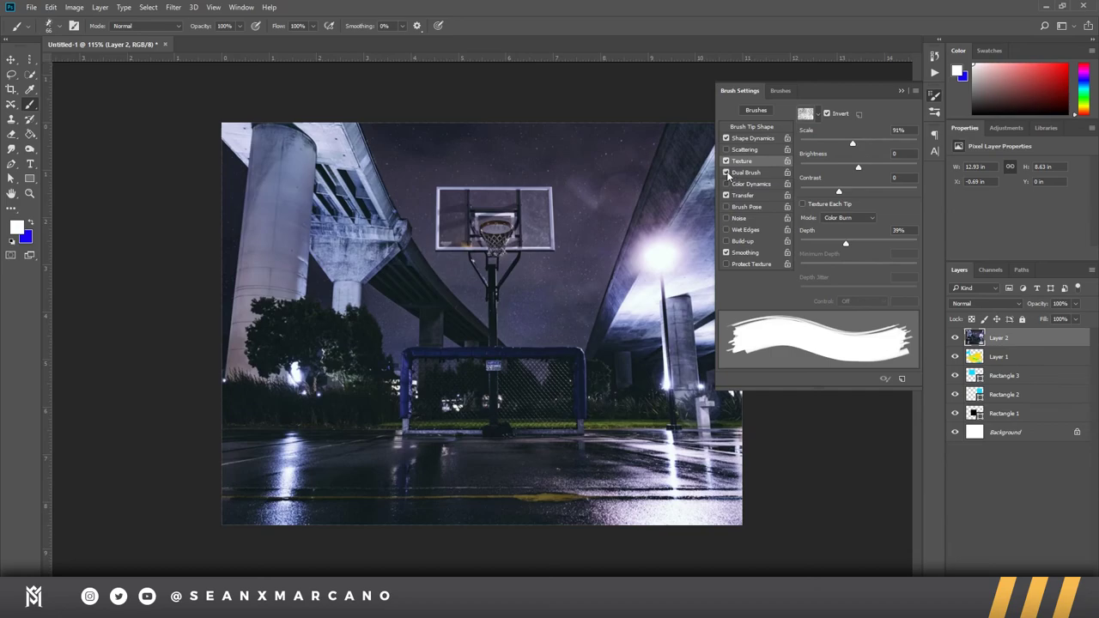
# Step: Try the brush's Dual Brush, Color Dynamics foreground/background jitter and Transfer opacity jitter settings, with opacity jitter at up to about 9%
pyautogui.click(745, 172)
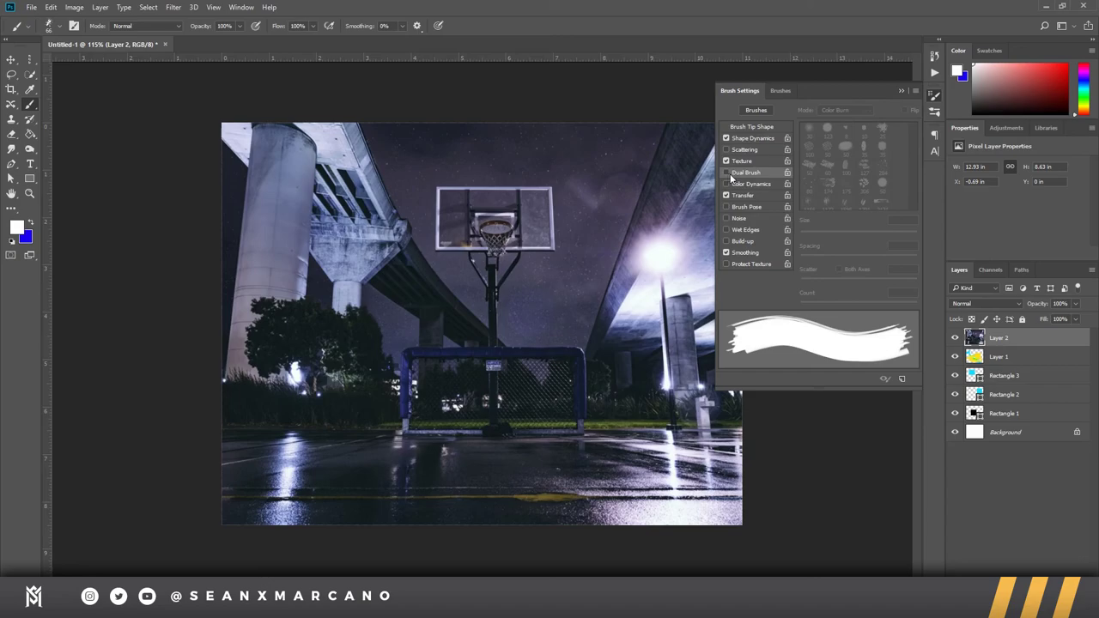
pyautogui.click(751, 185)
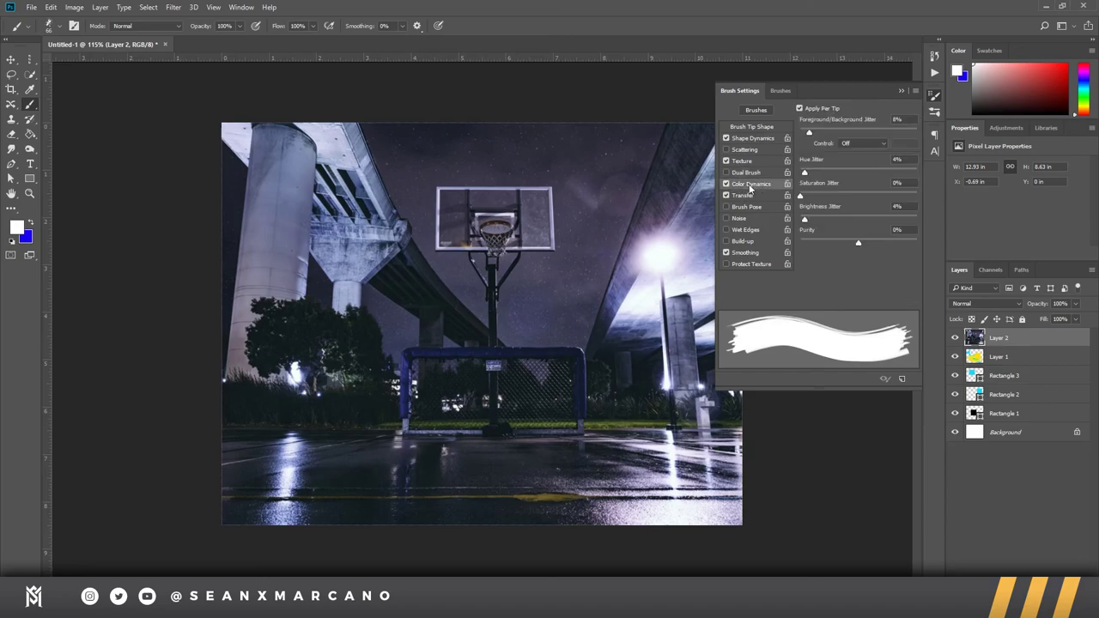
pyautogui.moveTo(812, 134)
pyautogui.mouseDown()
pyautogui.moveTo(865, 132)
pyautogui.moveTo(807, 133)
pyautogui.mouseUp()
pyautogui.click(744, 195)
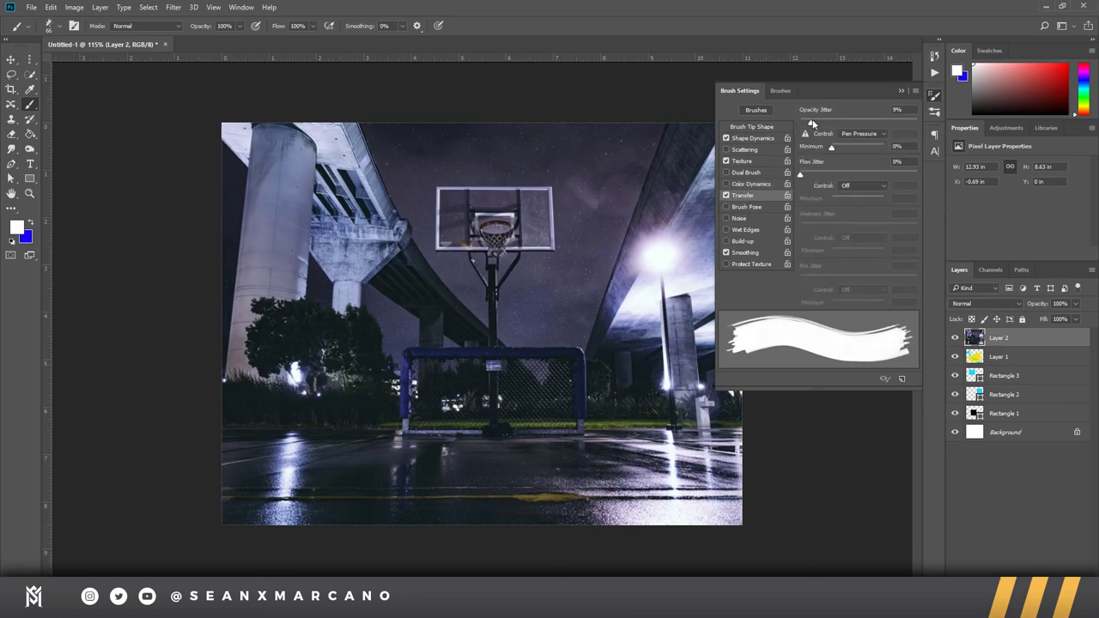
pyautogui.moveTo(812, 125)
pyautogui.mouseDown()
pyautogui.moveTo(883, 116)
pyautogui.moveTo(781, 109)
pyautogui.moveTo(949, 102)
pyautogui.moveTo(844, 95)
pyautogui.moveTo(794, 107)
pyautogui.mouseUp()
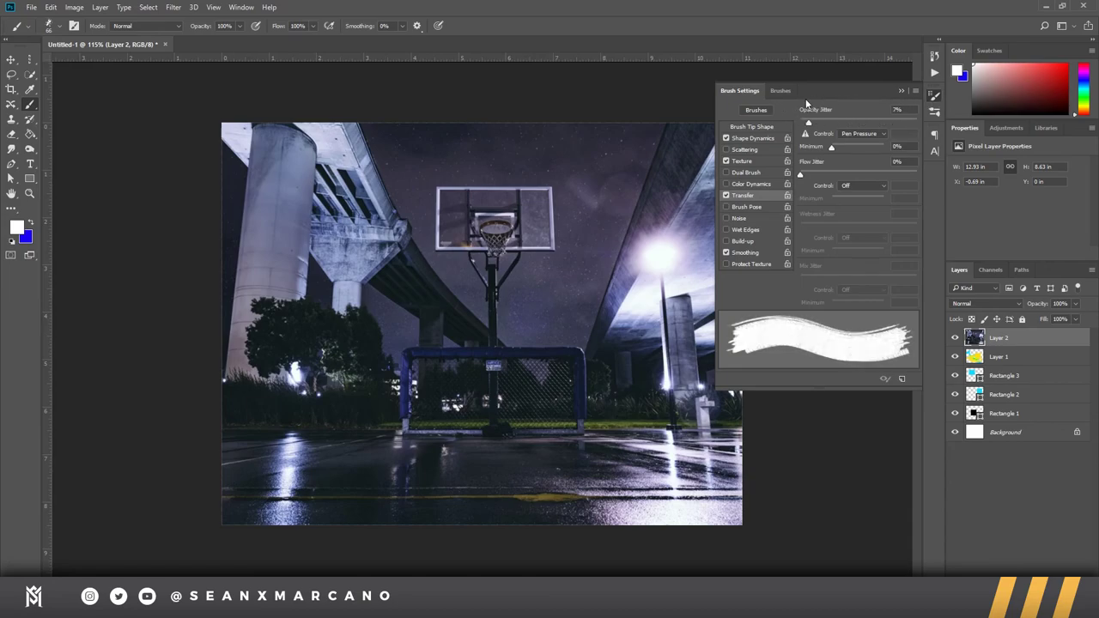
# Step: Try Brush Pose with Tilt X at about -41%, undo the restored brush strokes, and turn Brush Pose off again
pyautogui.click(740, 206)
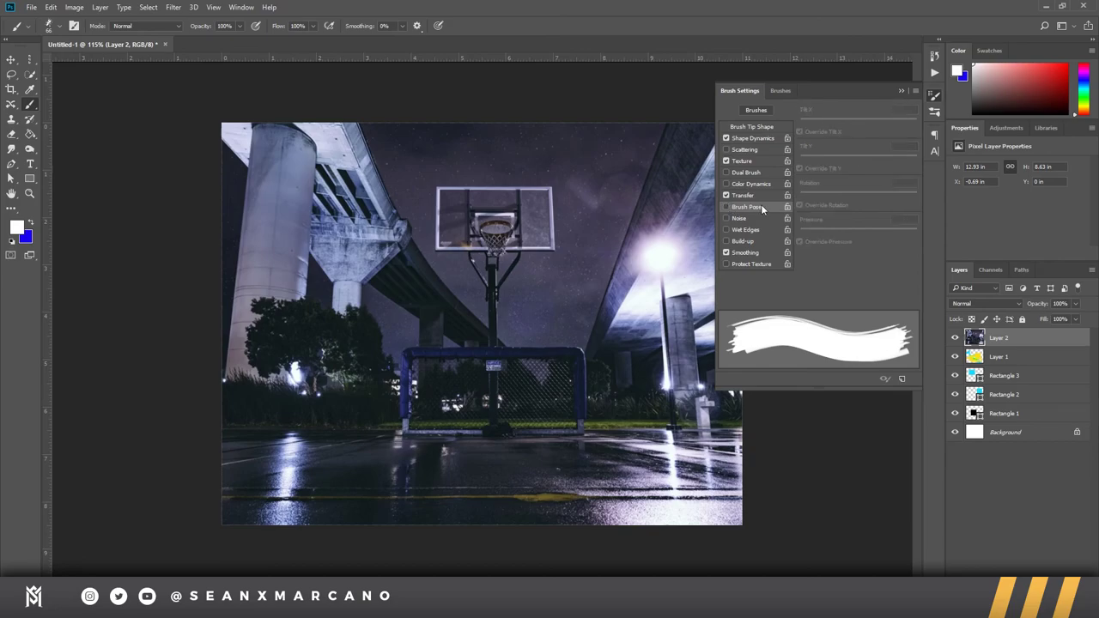
pyautogui.click(726, 207)
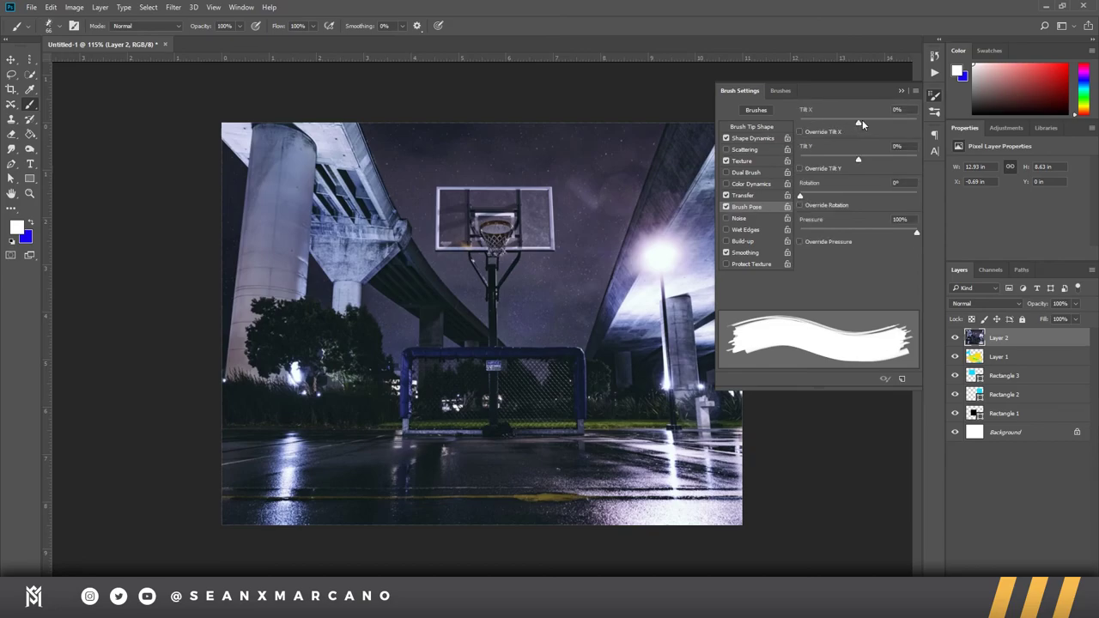
pyautogui.moveTo(827, 126)
pyautogui.mouseDown()
pyautogui.moveTo(794, 124)
pyautogui.moveTo(933, 118)
pyautogui.moveTo(870, 120)
pyautogui.mouseUp()
pyautogui.hotkey('ctrl', 'shift', 'z')
pyautogui.hotkey('ctrl', 'z')
pyautogui.hotkey('ctrl', 'z')
pyautogui.hotkey('ctrl', 'z')
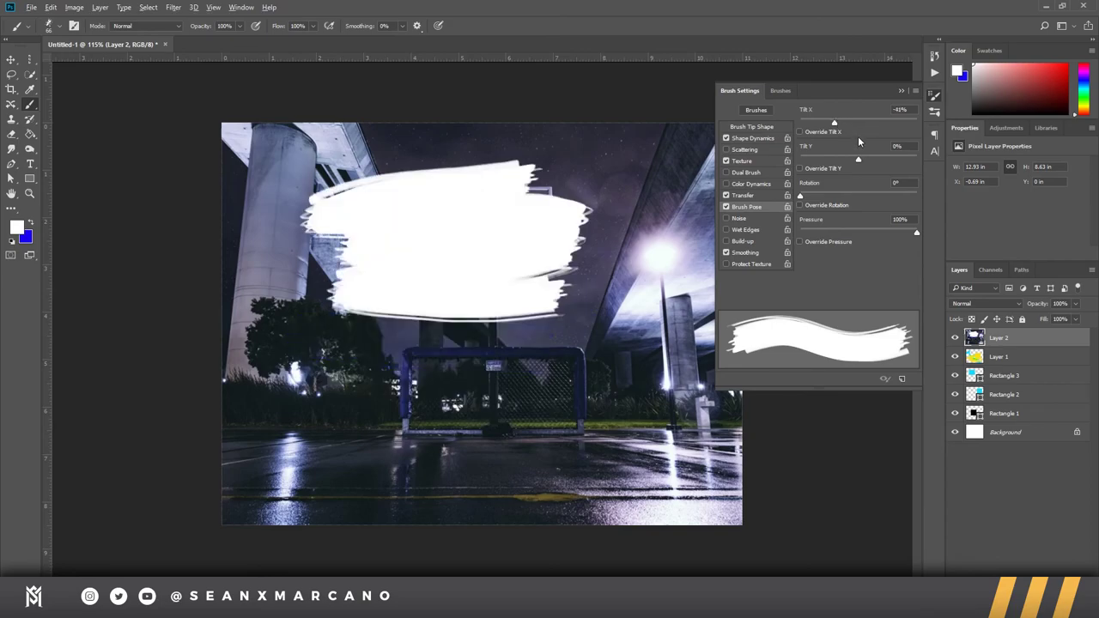
pyautogui.click(726, 207)
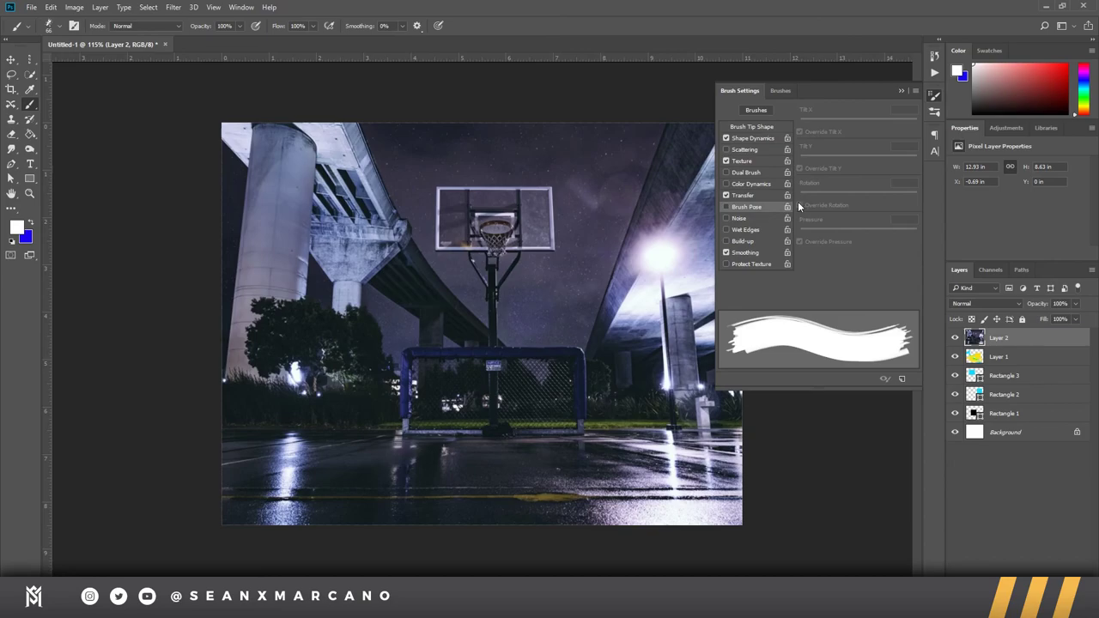
# Step: Toggle Wet Edges and Smoothing on and off, look over the brush preset folders, and put the brush settings away
pyautogui.click(745, 229)
pyautogui.click(745, 230)
pyautogui.doubleClick(746, 253)
pyautogui.click(781, 91)
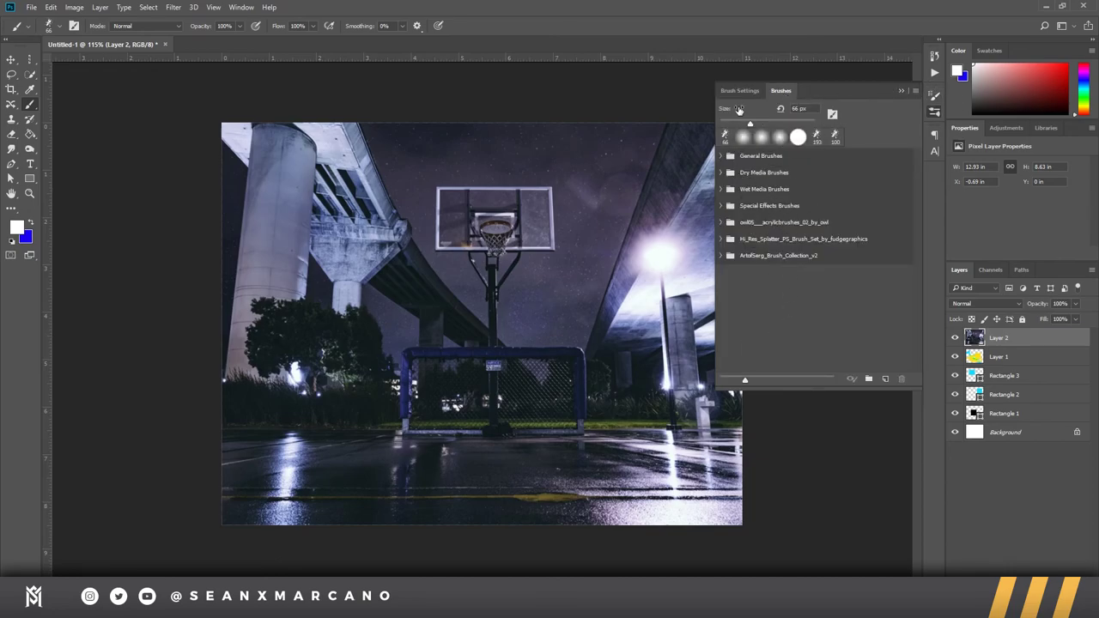
pyautogui.click(900, 91)
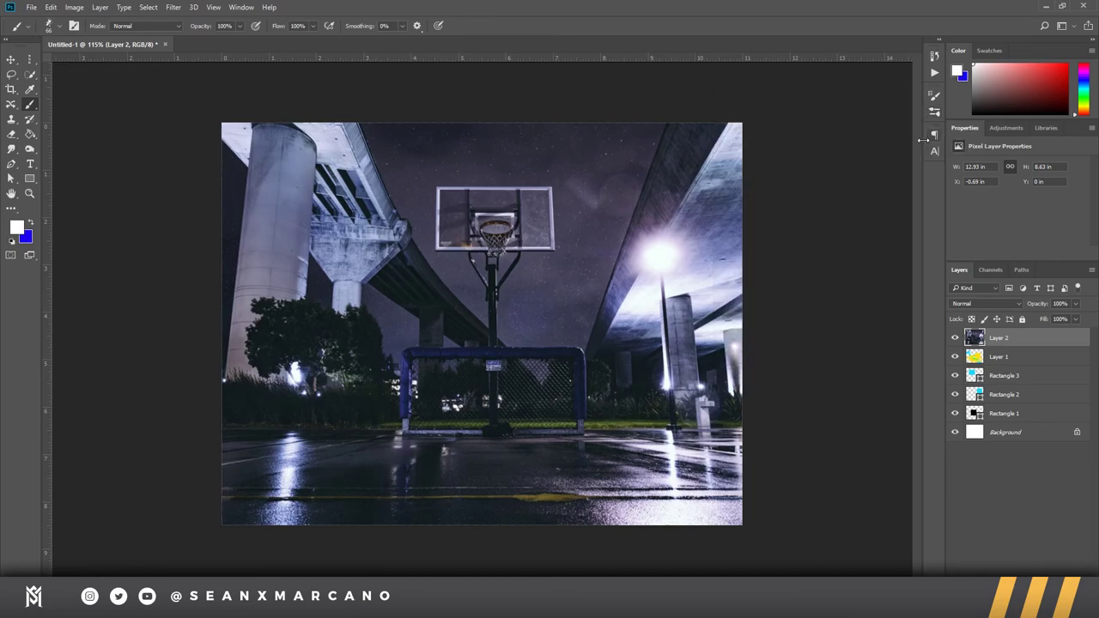
# Step: Try Quick Mask mode on Layer 2 and leave it again
pyautogui.press('d')
pyautogui.press('q')
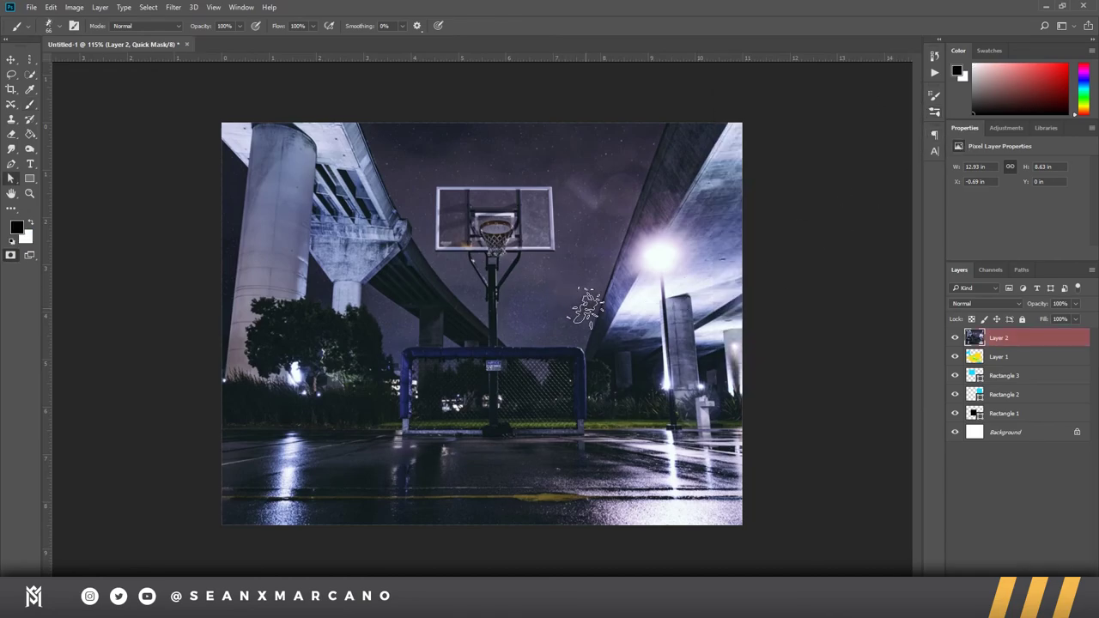
pyautogui.press('a')
pyautogui.click(16, 255)
pyautogui.click(16, 255)
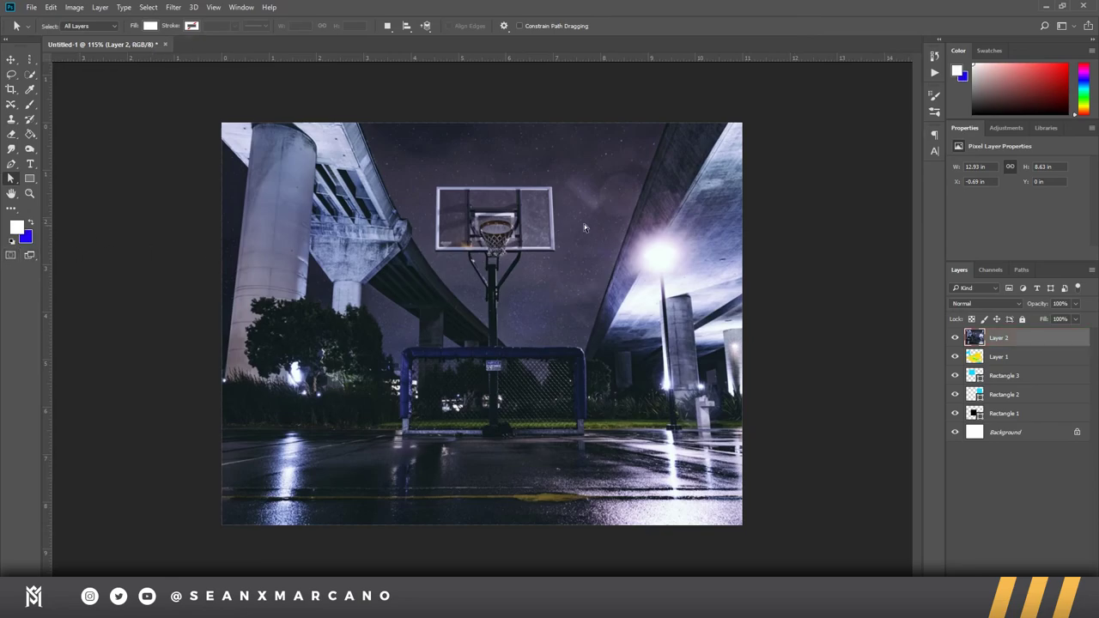
# Step: Add white 21.23 pt Bebas Neue point text with the presenter's first name beside the large concrete pillar
pyautogui.press('t')
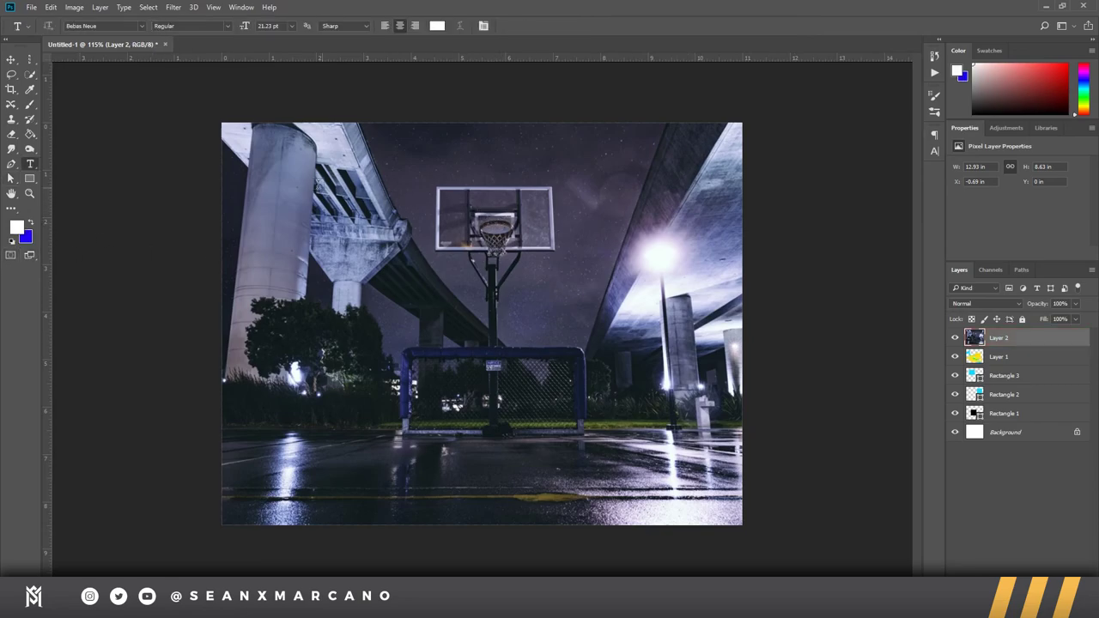
pyautogui.click(302, 235)
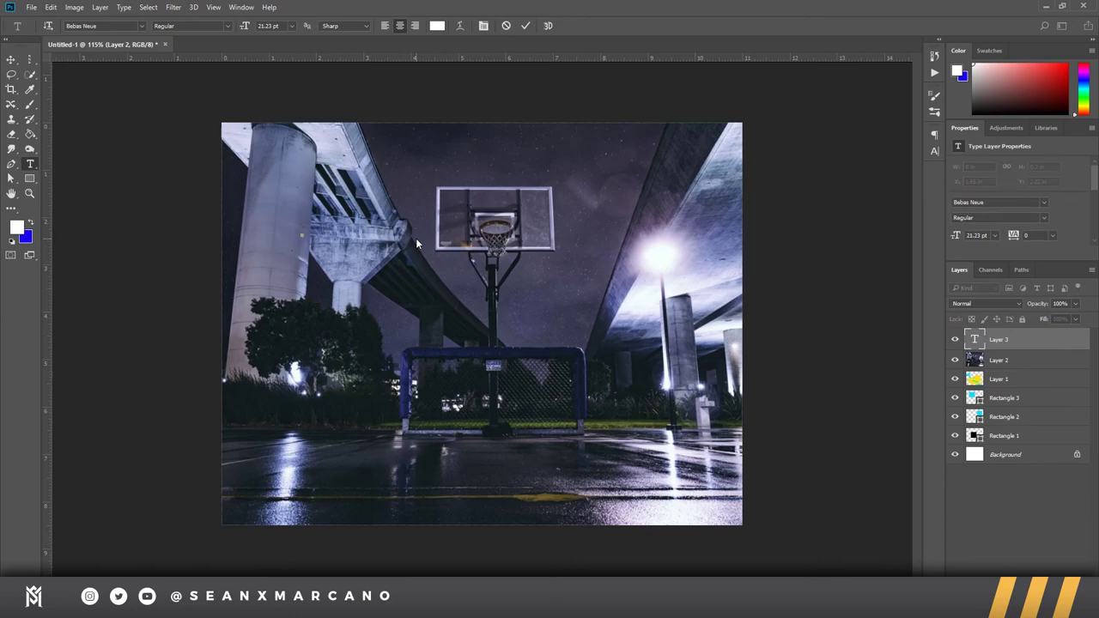
pyautogui.write('SEAN')
pyautogui.click(1019, 347)
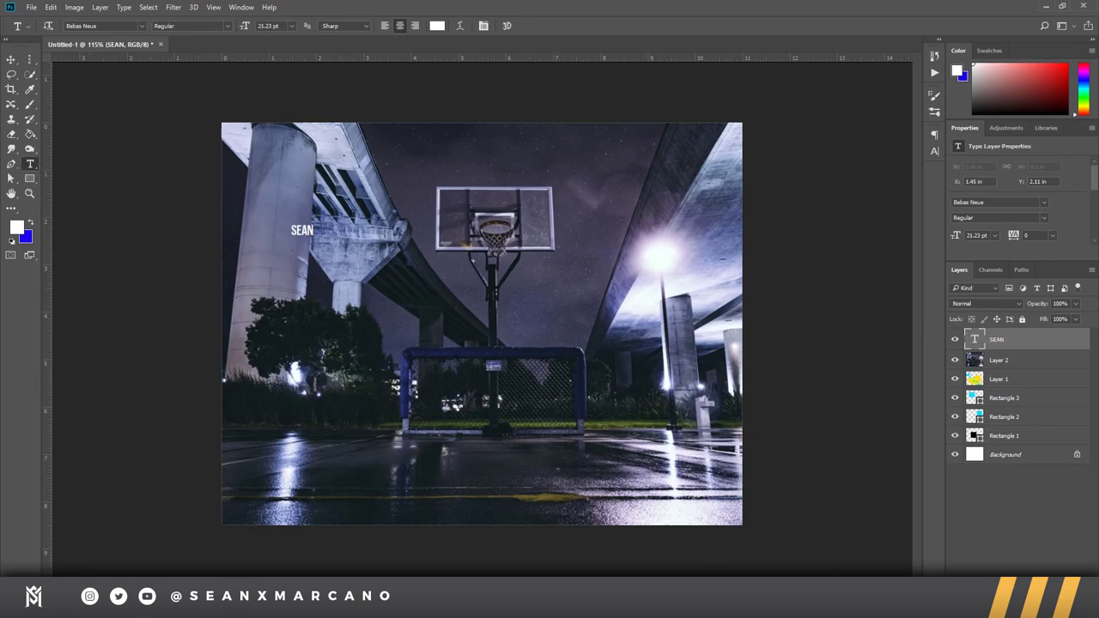
# Step: Draw a paragraph text box about 7.54 x 4.92 in over the court and fill it with random letters
pyautogui.click(407, 318)
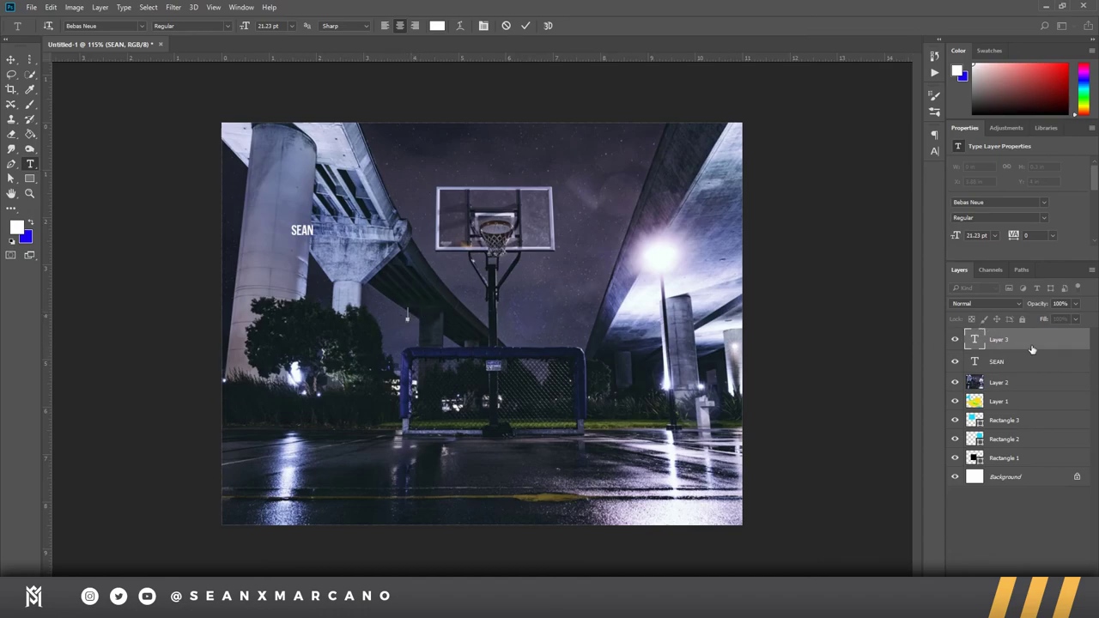
pyautogui.press('Escape')
pyautogui.moveTo(339, 276); pyautogui.dragTo(696, 510)
pyautogui.write('asdfkoaksmdasijdnashudnahudsnahsudnahusdnuhadnad')
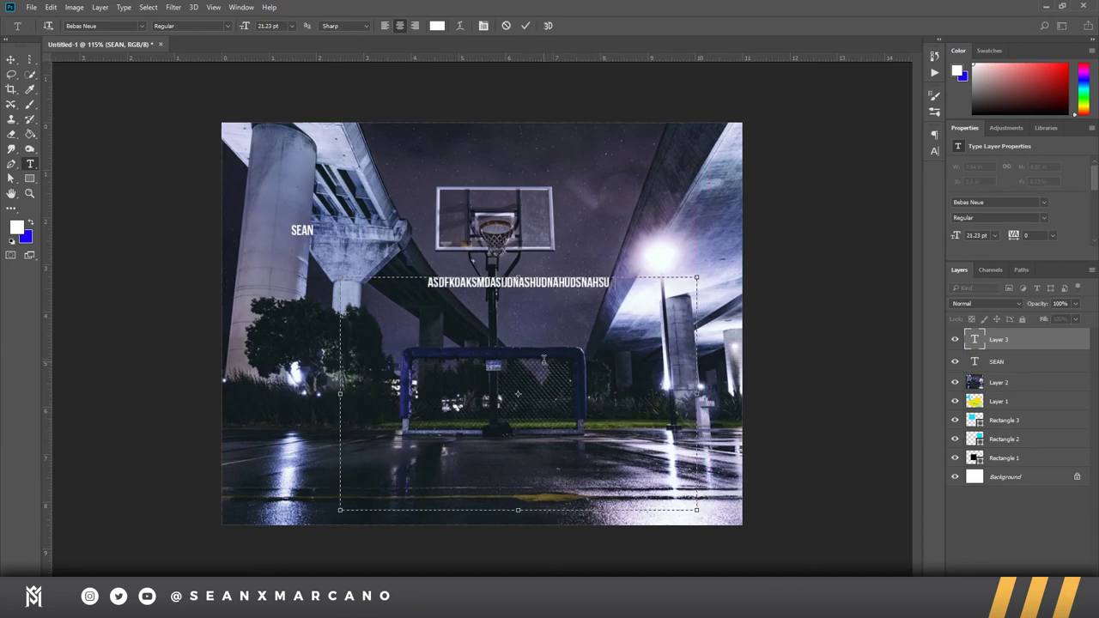
pyautogui.write('hsudnhuansduhnasdhunsadhu')
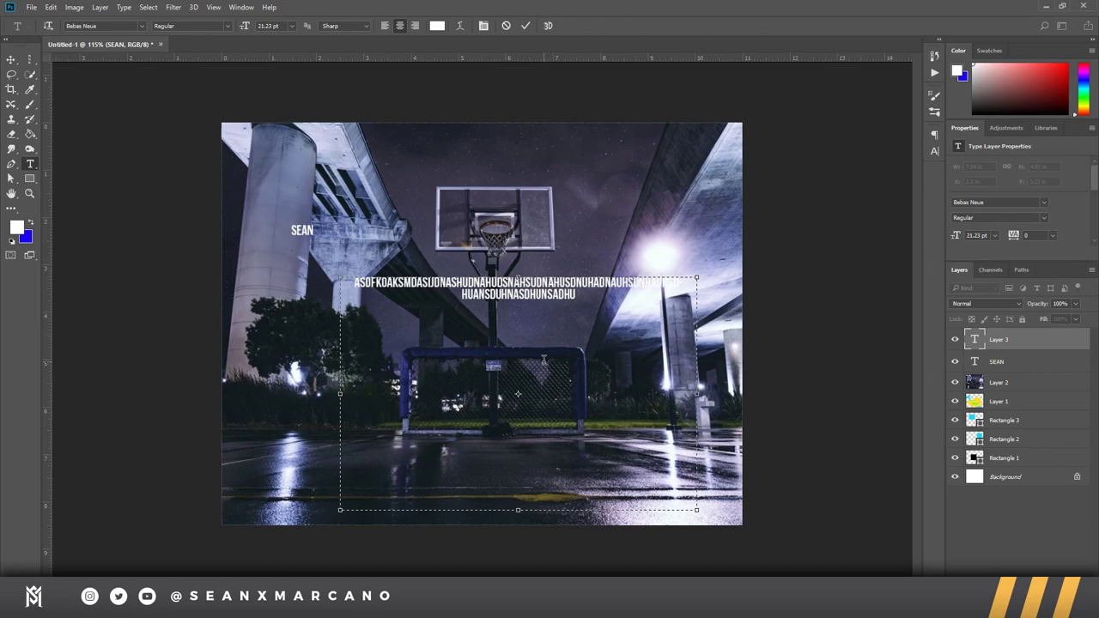
pyautogui.click(1016, 340)
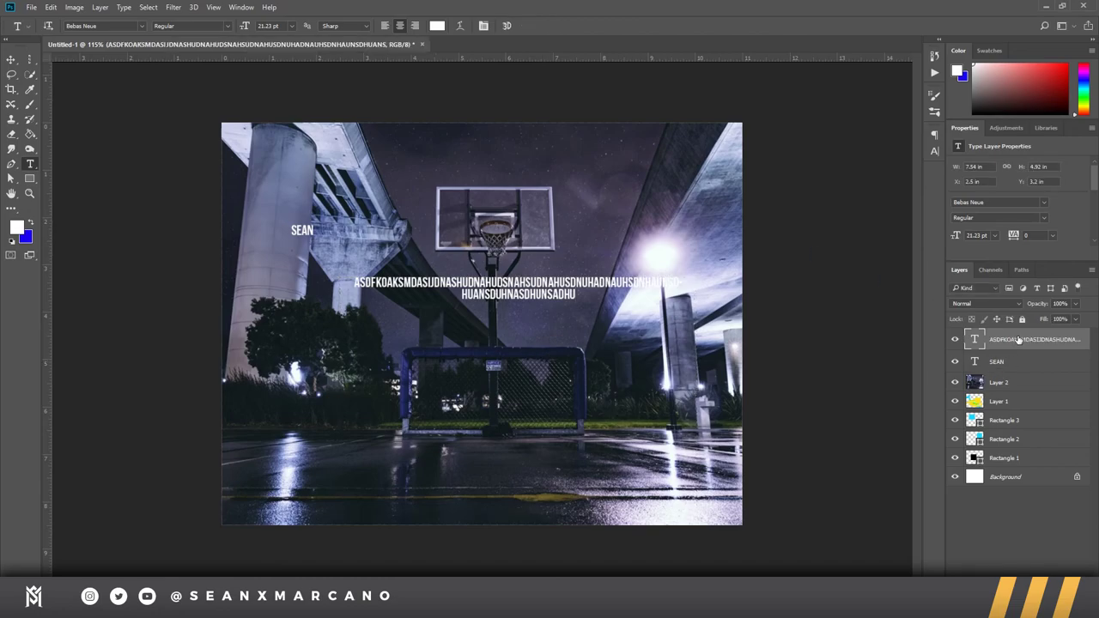
# Step: Delete the paragraph text layer of random letters
pyautogui.press('Delete')
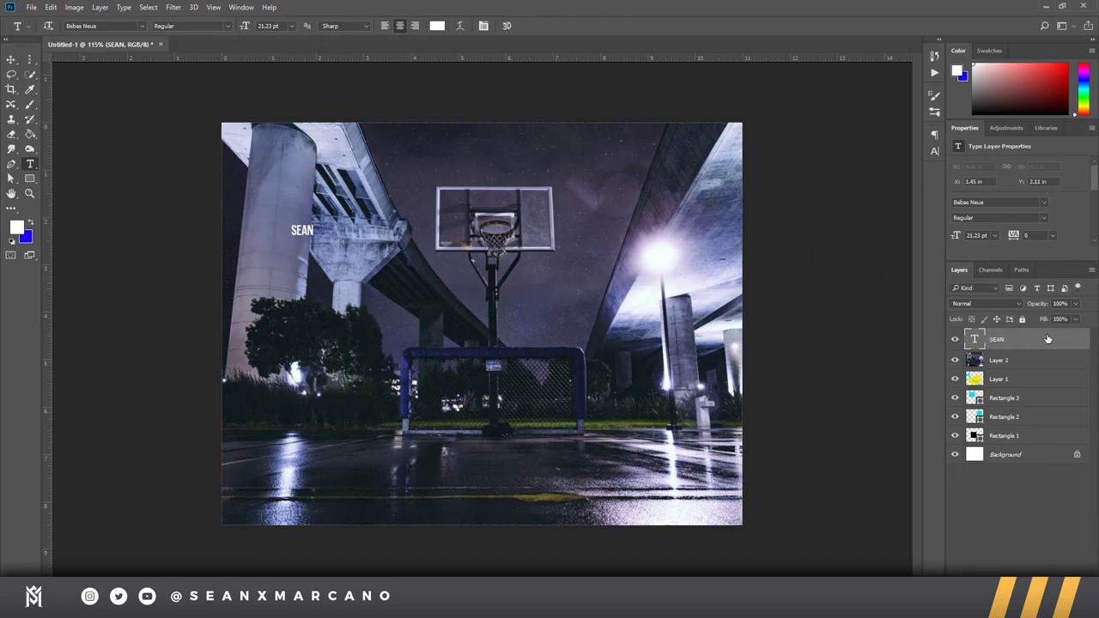
pyautogui.doubleClick(1030, 340)
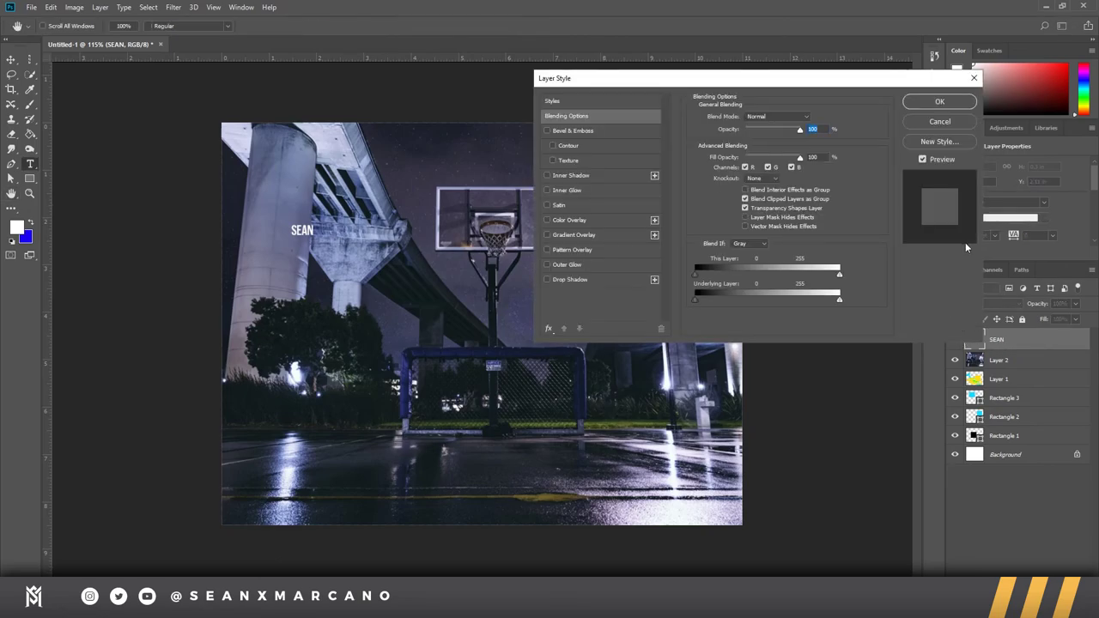
pyautogui.press('Escape')
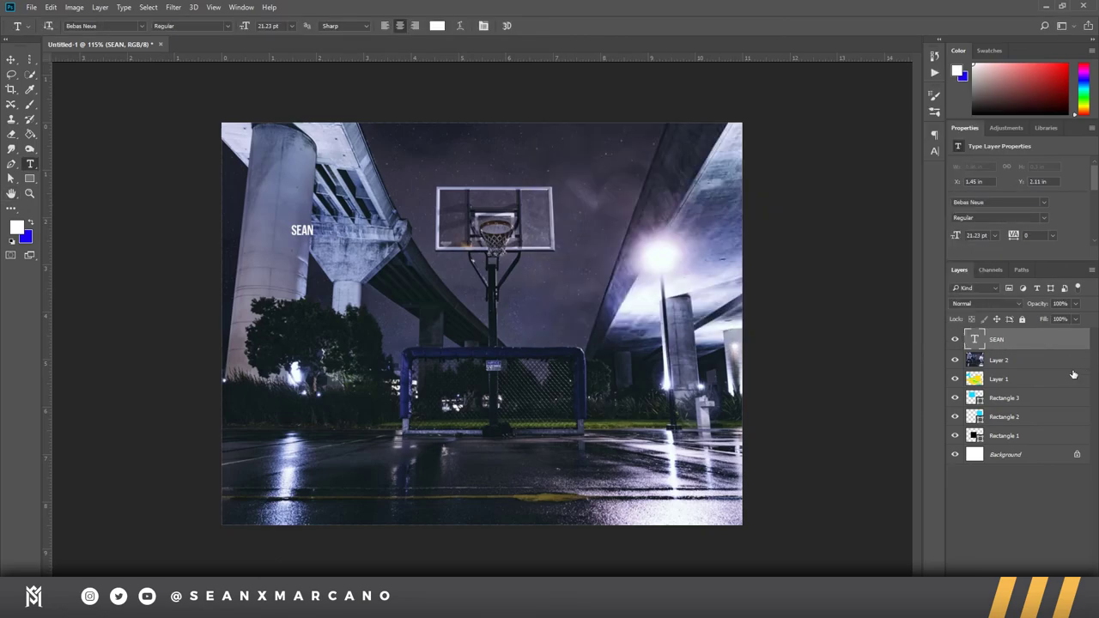
# Step: Scale the small name text up to about 290.64 pt so it spans the middle of the photo
pyautogui.hotkey('ctrl', 't')
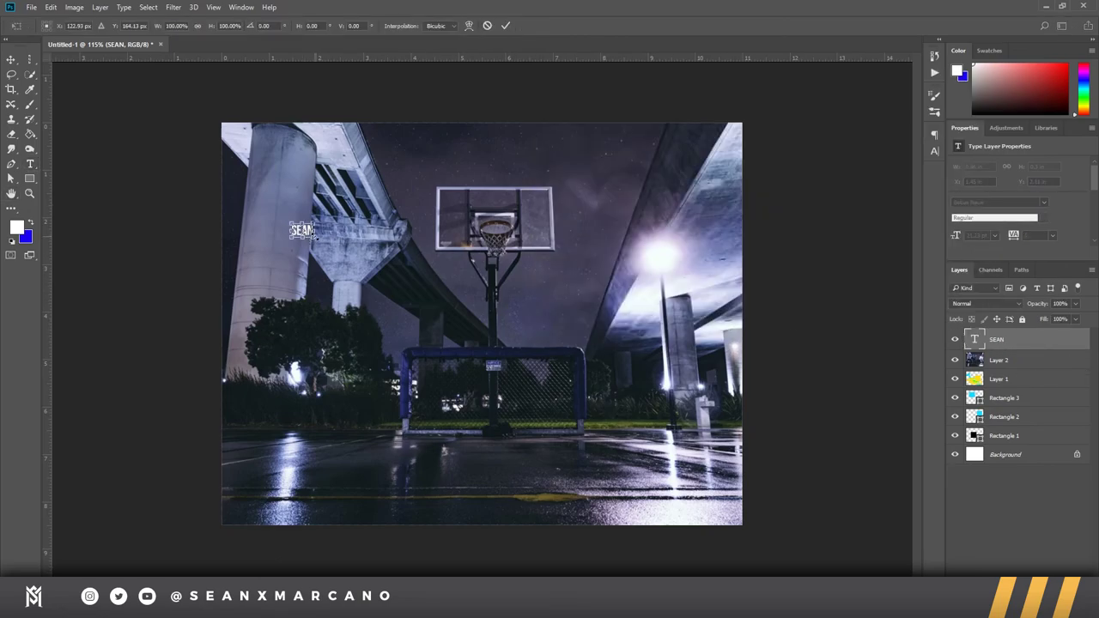
pyautogui.moveTo(316, 237); pyautogui.dragTo(459, 333)
pyautogui.moveTo(495, 384); pyautogui.dragTo(579, 440)
pyautogui.press('Return')
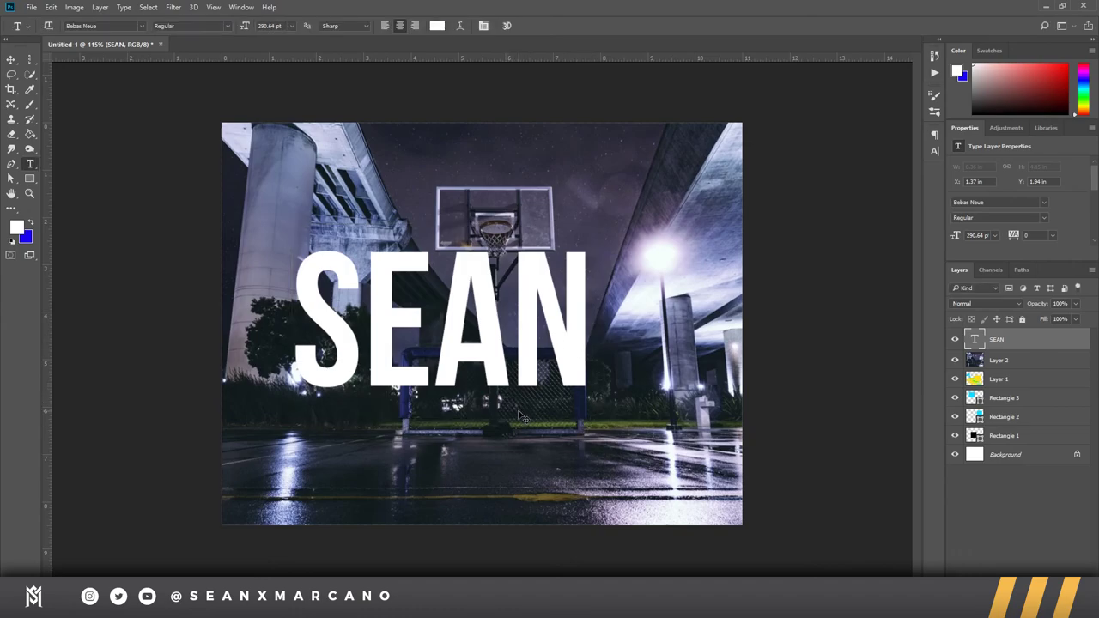
# Step: Rotate the name text 90° counterclockwise and move it over the concrete pillar at the photo's left edge
pyautogui.hotkey('ctrl', 't')
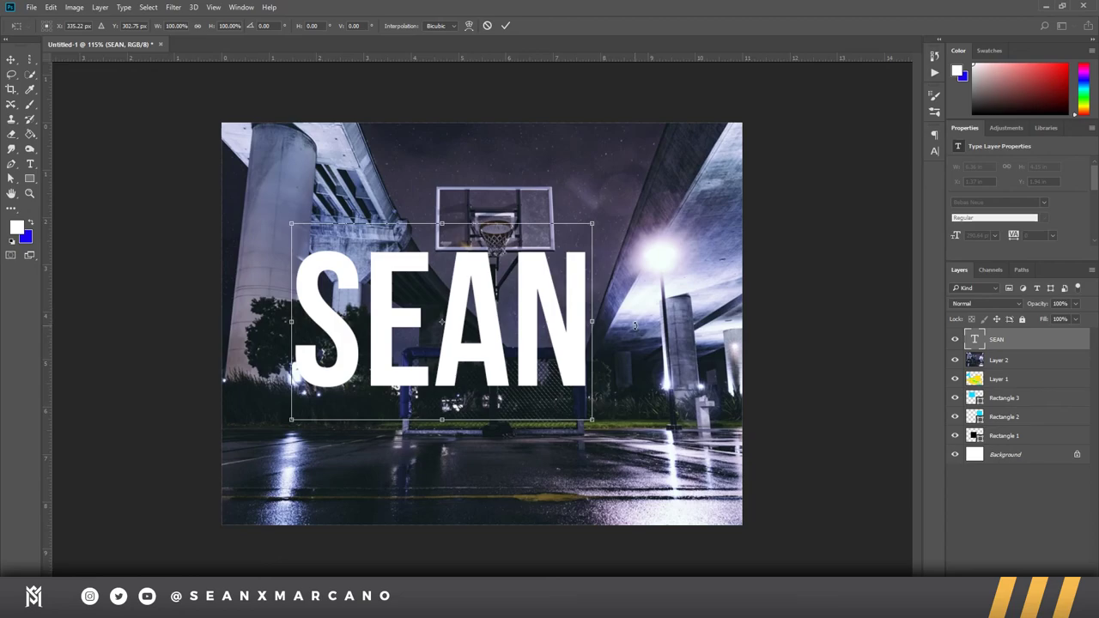
pyautogui.moveTo(634, 325); pyautogui.dragTo(450, 204)
pyautogui.press('Return')
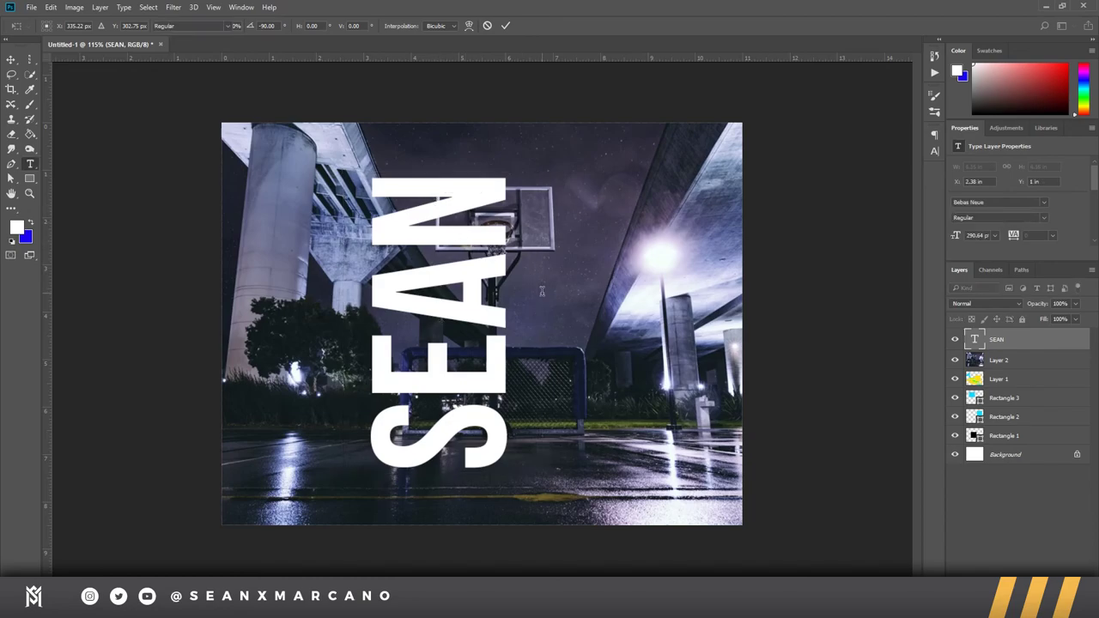
pyautogui.hotkey('ctrl', 't')
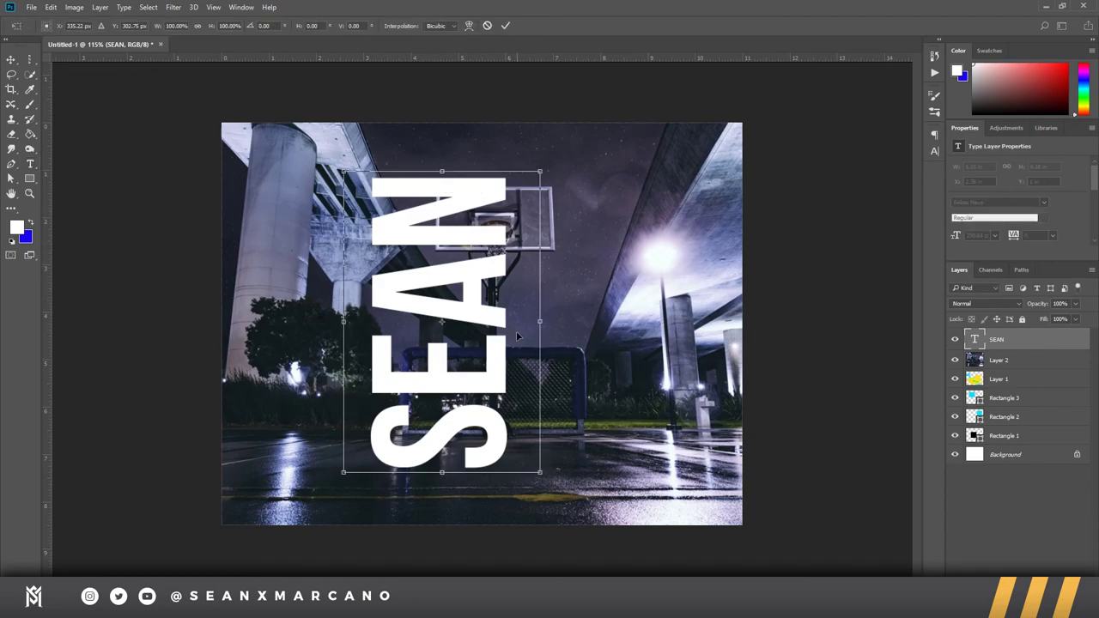
pyautogui.moveTo(516, 333); pyautogui.dragTo(398, 343)
pyautogui.press('Return')
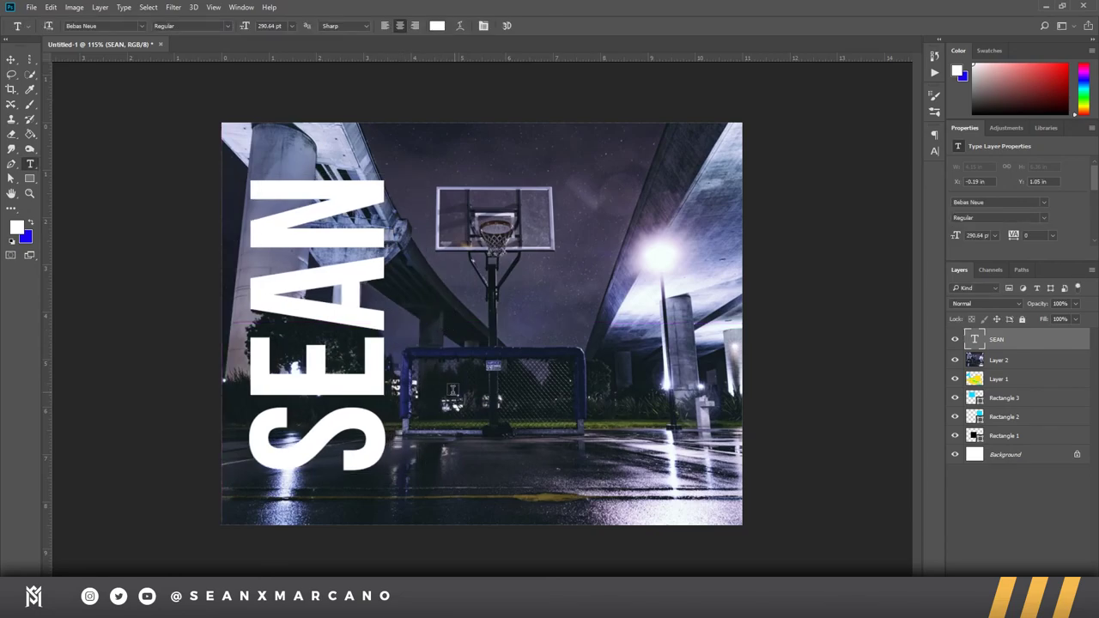
pyautogui.hotkey('ctrl', 'space')
pyautogui.moveTo(450, 332); pyautogui.dragTo(481, 332)
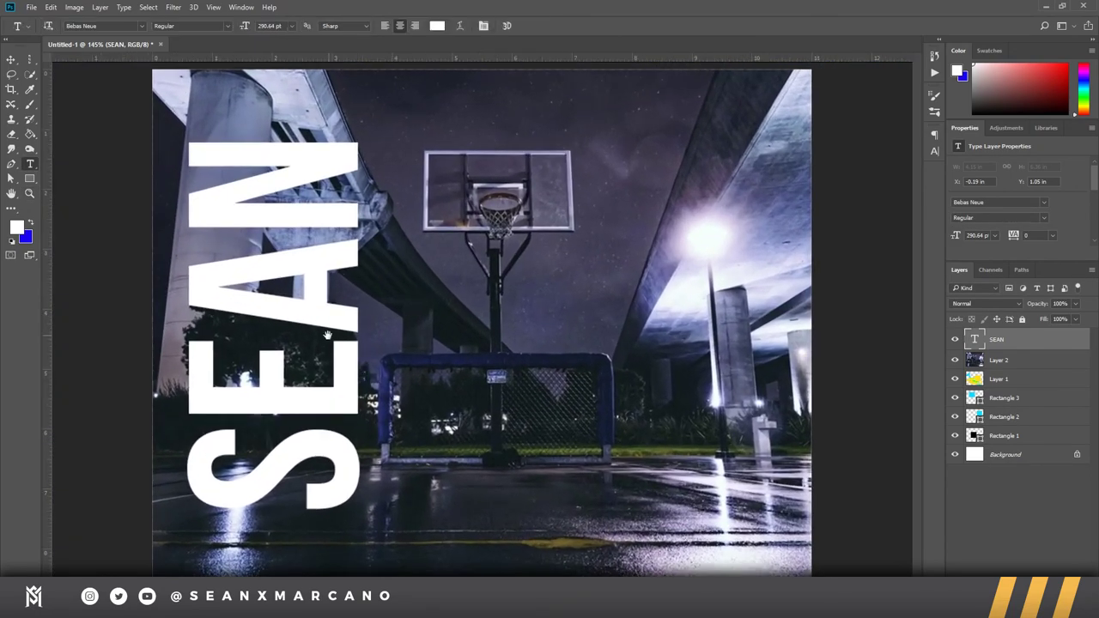
pyautogui.hotkey('ctrl', 'space')
pyautogui.moveTo(348, 334); pyautogui.dragTo(559, 341)
pyautogui.hotkey('ctrl', 'space')
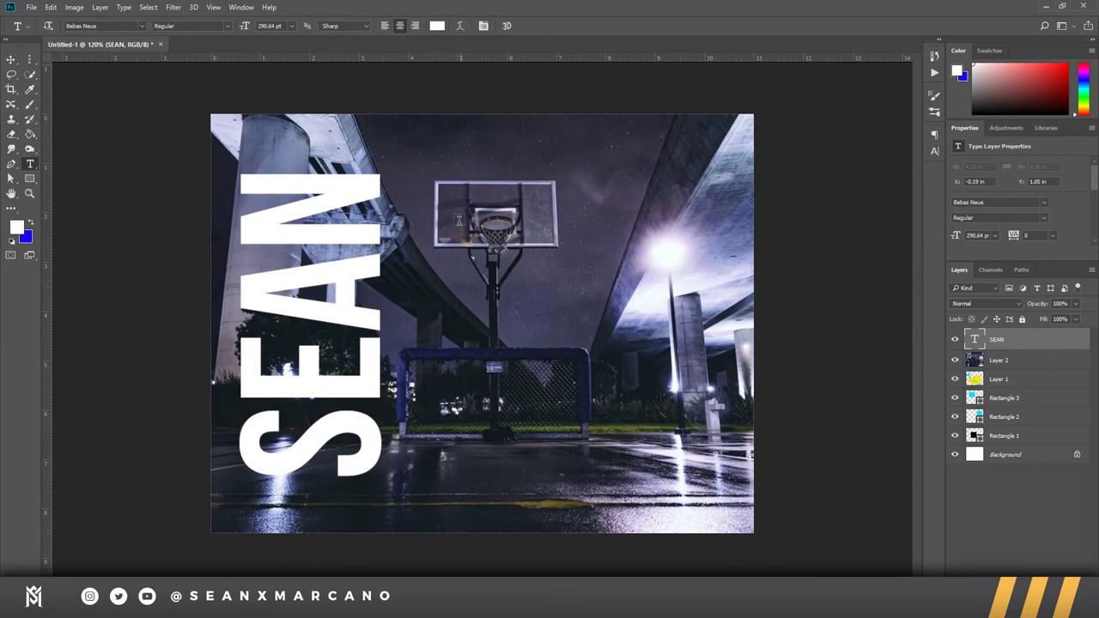
# Step: Try left, center and right paragraph alignment on the rotated name text, and return it to centered
pyautogui.doubleClick(327, 276)
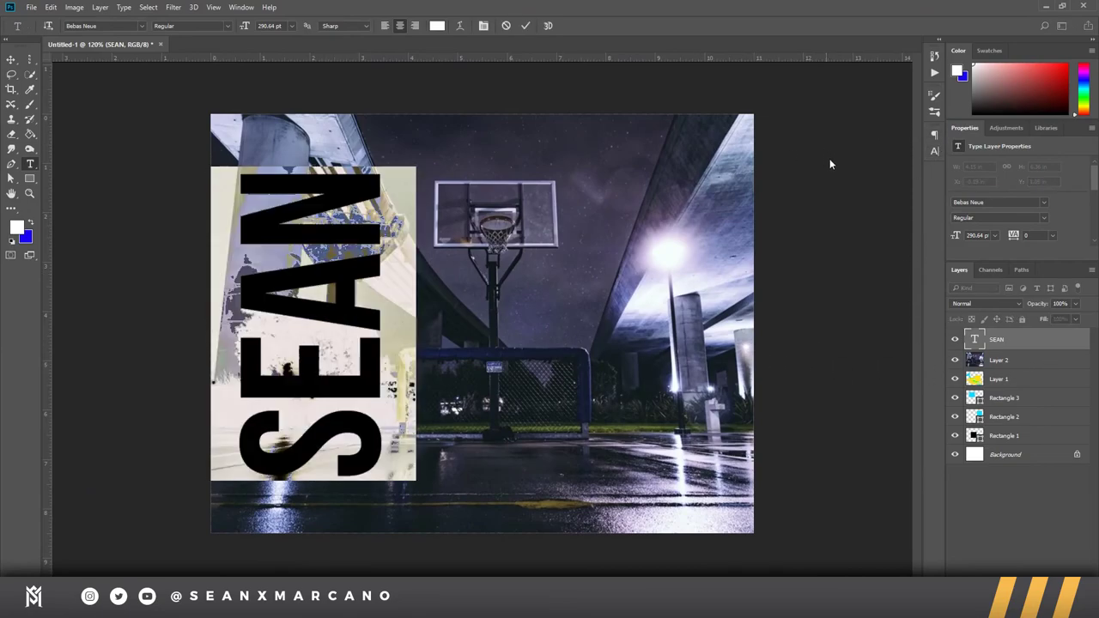
pyautogui.click(936, 135)
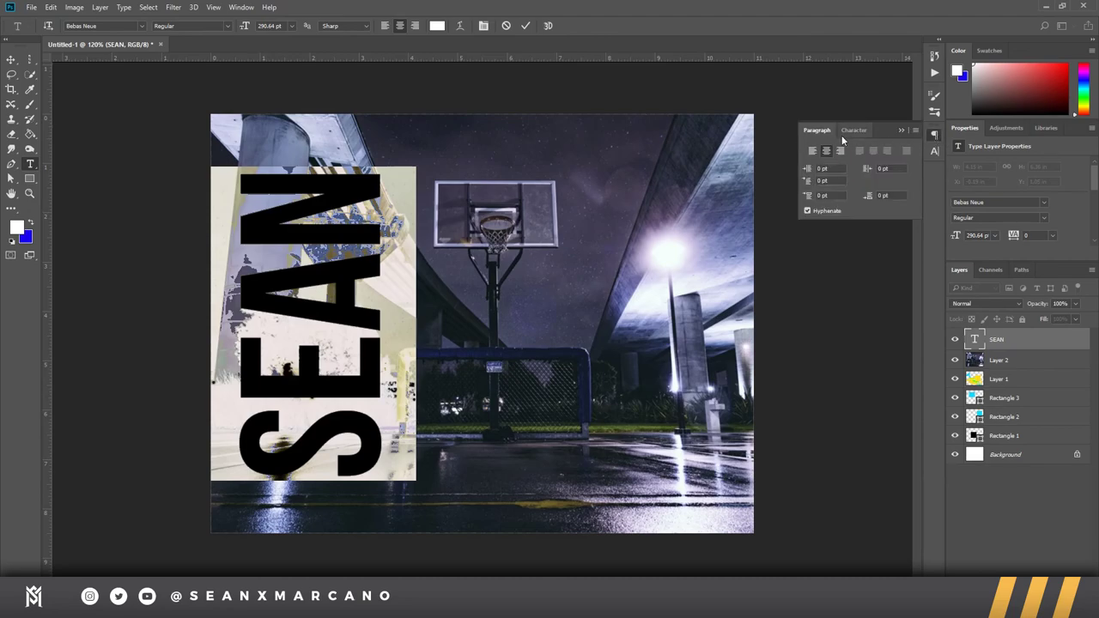
pyautogui.click(813, 155)
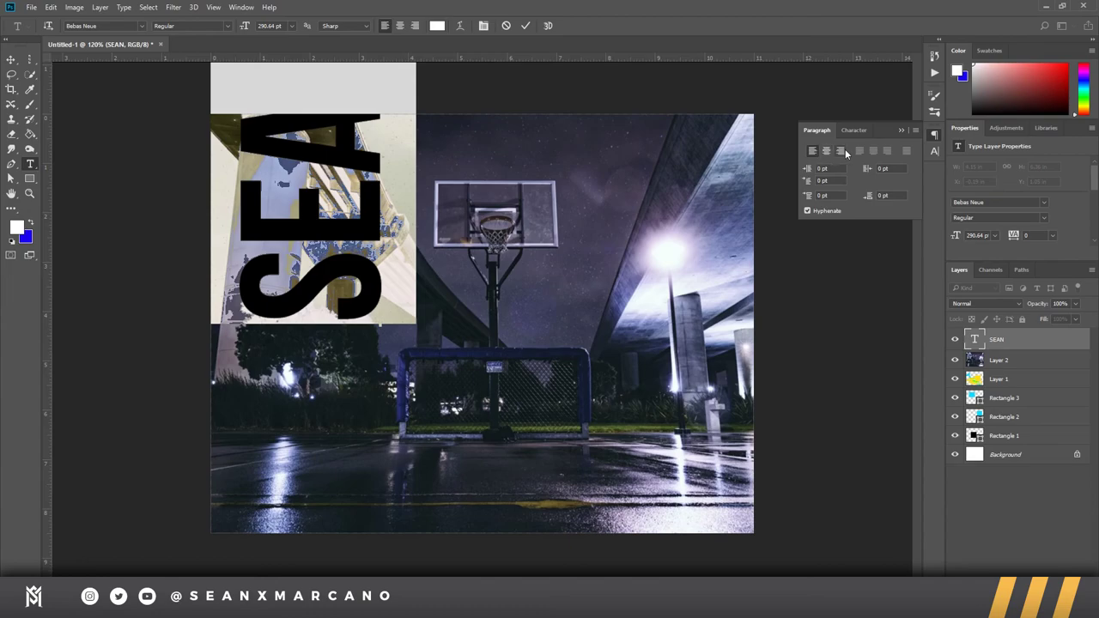
pyautogui.click(827, 151)
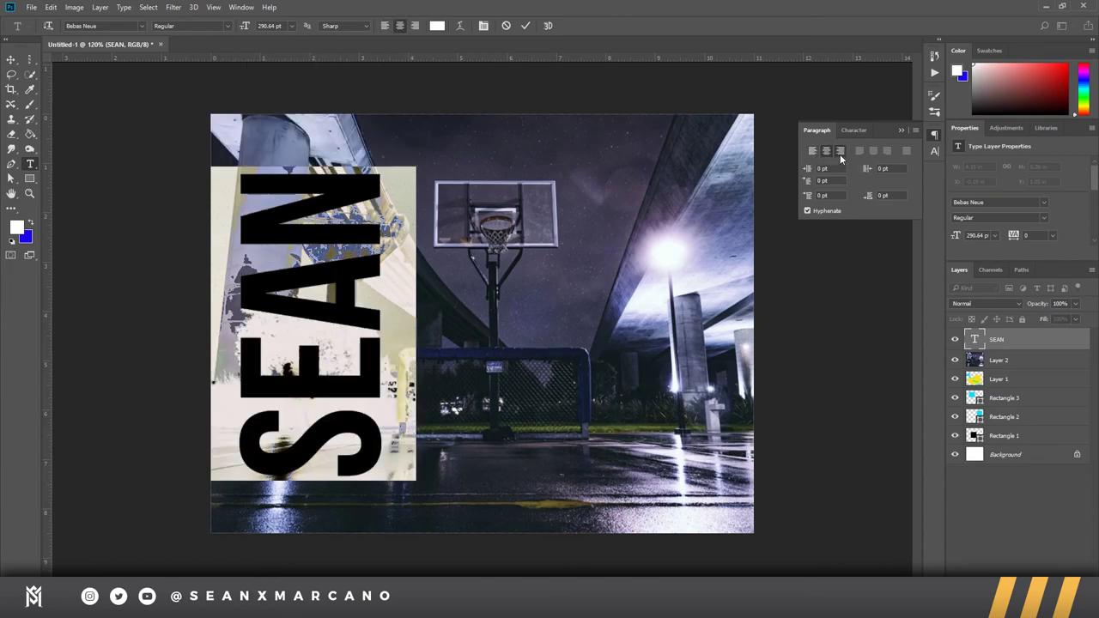
pyautogui.click(839, 153)
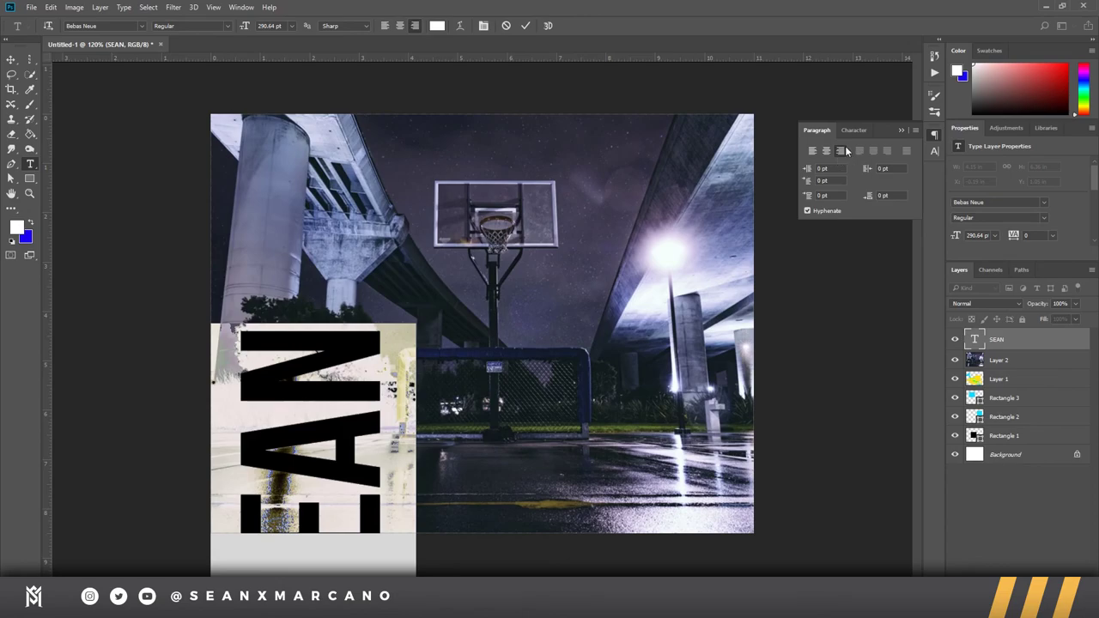
pyautogui.click(826, 152)
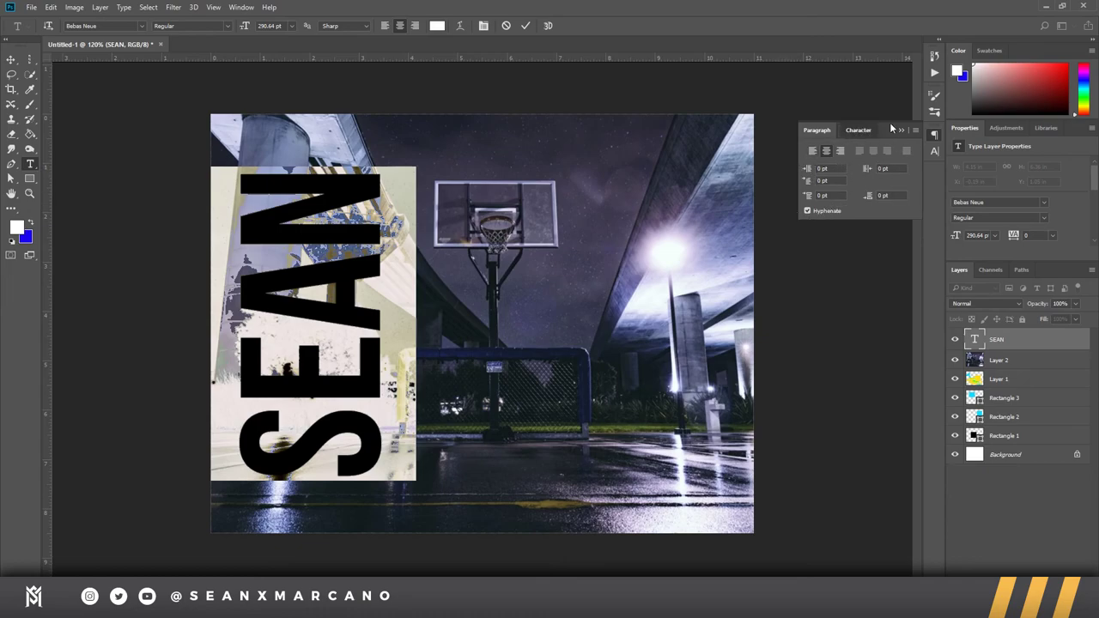
# Step: Browse the fonts in the character settings and change the name text's font to Cafe Nero M54
pyautogui.click(851, 131)
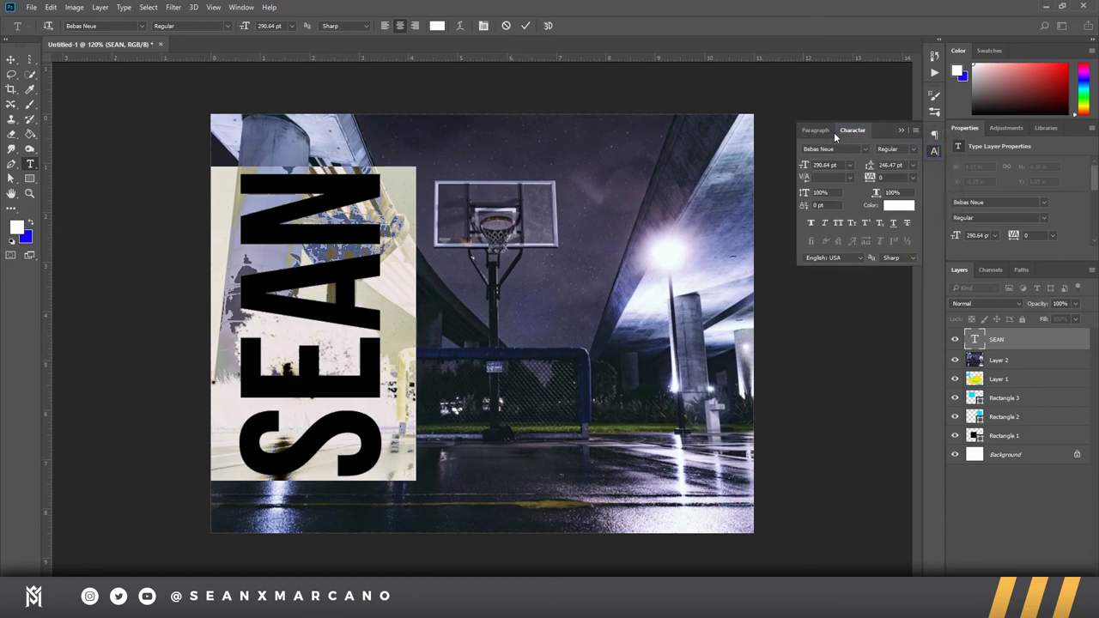
pyautogui.click(817, 132)
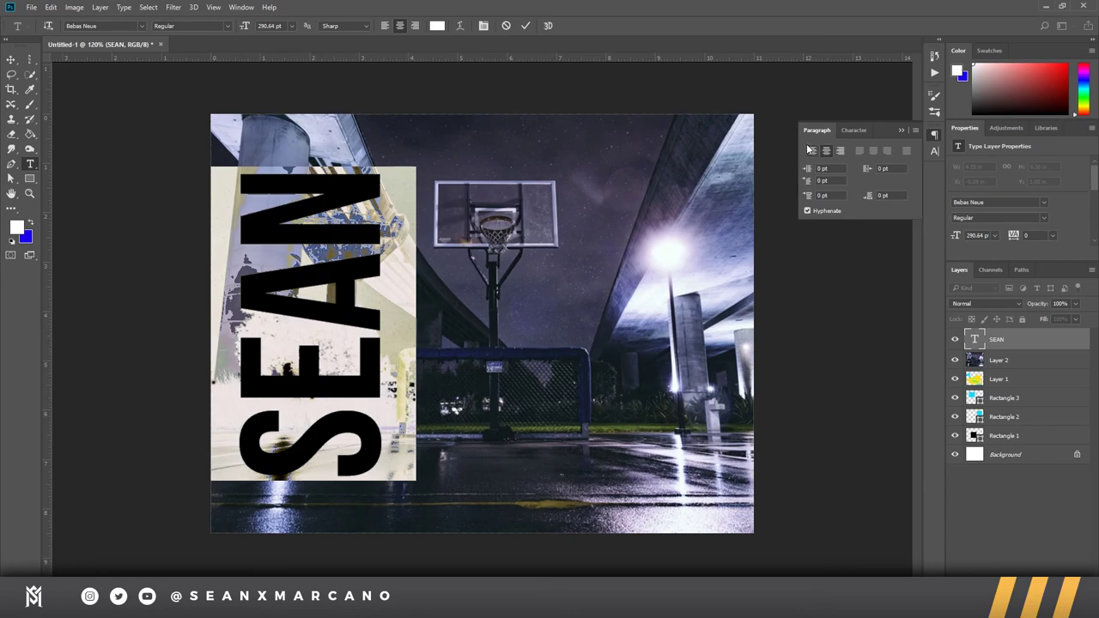
pyautogui.click(853, 131)
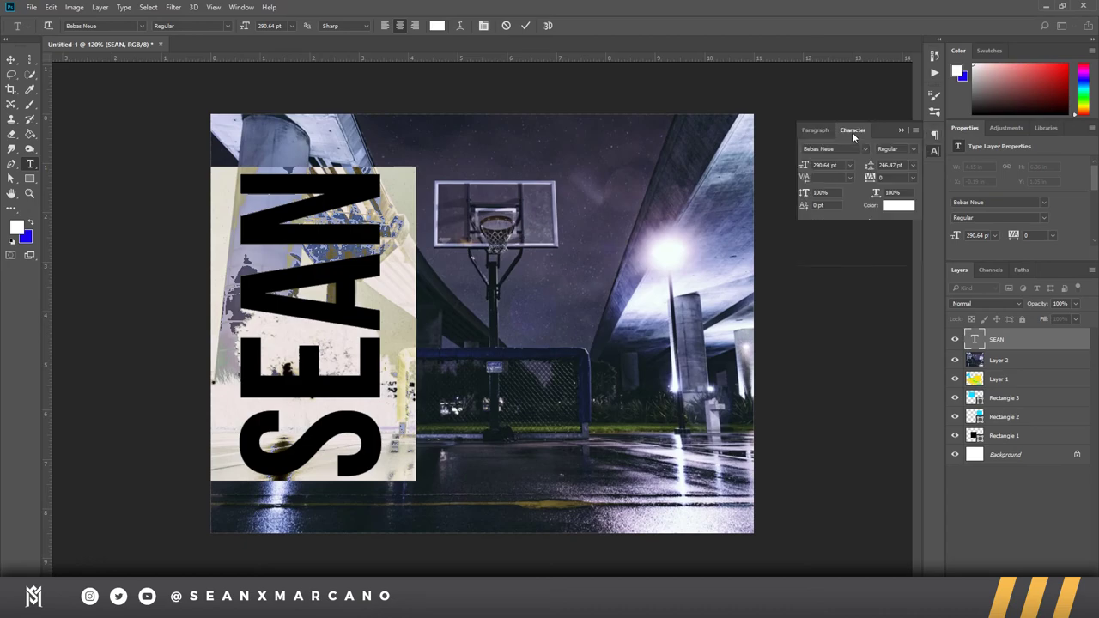
pyautogui.click(865, 148)
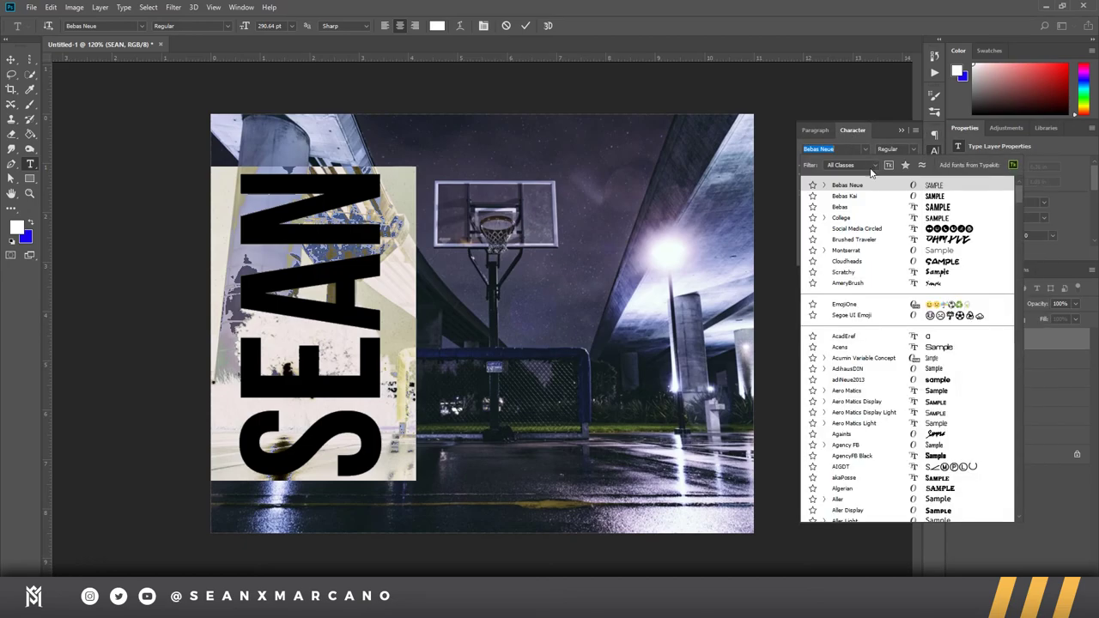
pyautogui.press('Down')
pyautogui.scroll(-5, 1029, 257)
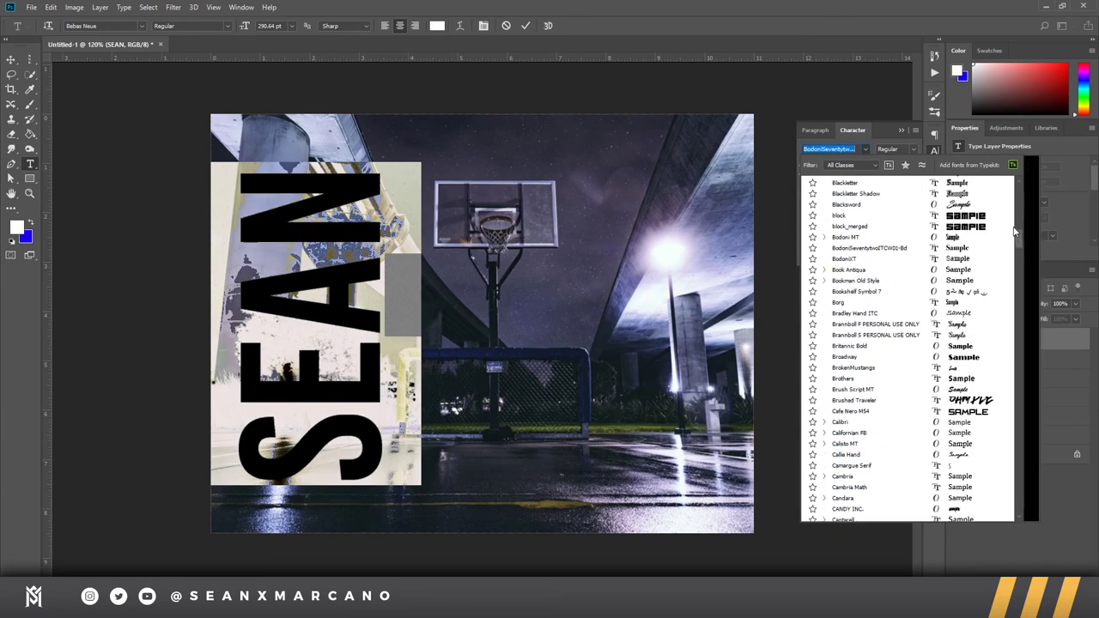
pyautogui.scroll(-10, 1030, 232)
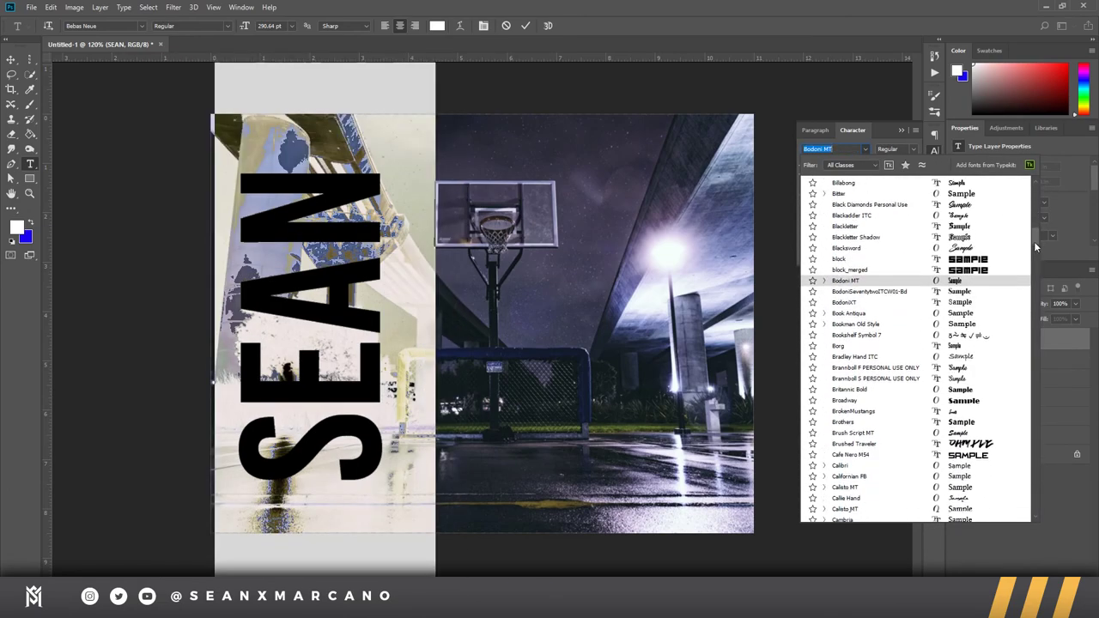
pyautogui.scroll(-2, 910, 361)
pyautogui.click(902, 426)
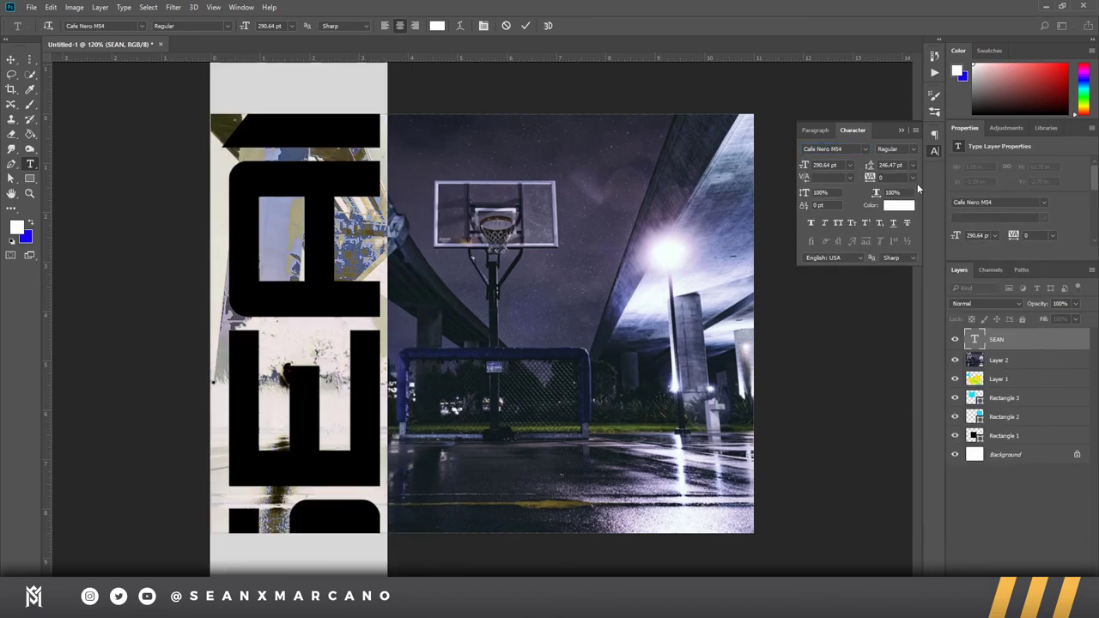
# Step: Try a 48 pt font size on the name text, and set it to 148 pt instead
pyautogui.click(849, 166)
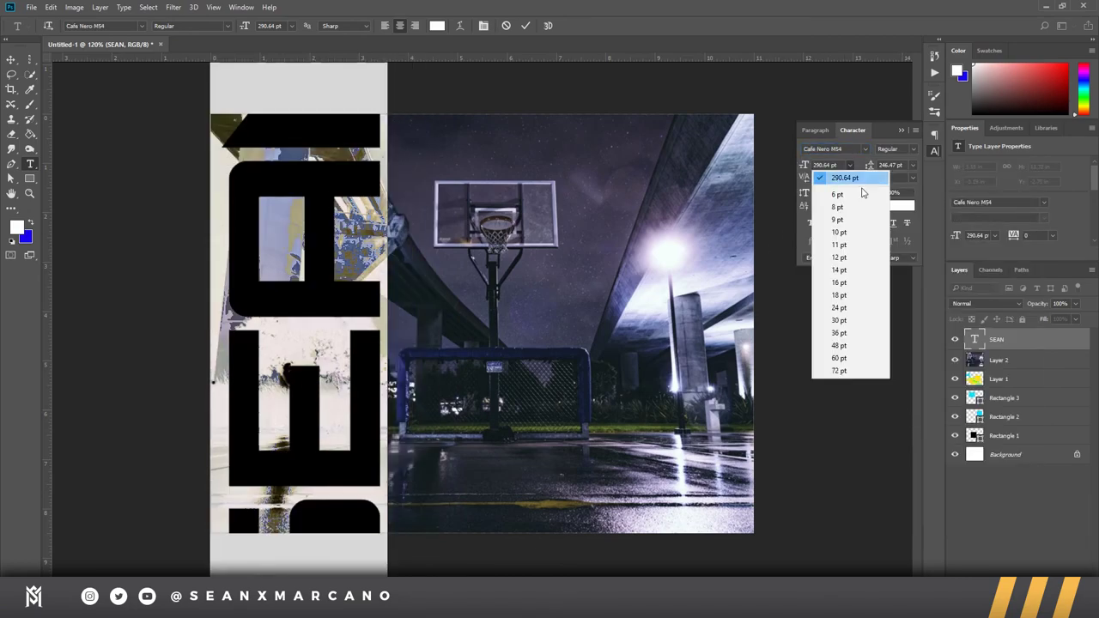
pyautogui.click(849, 344)
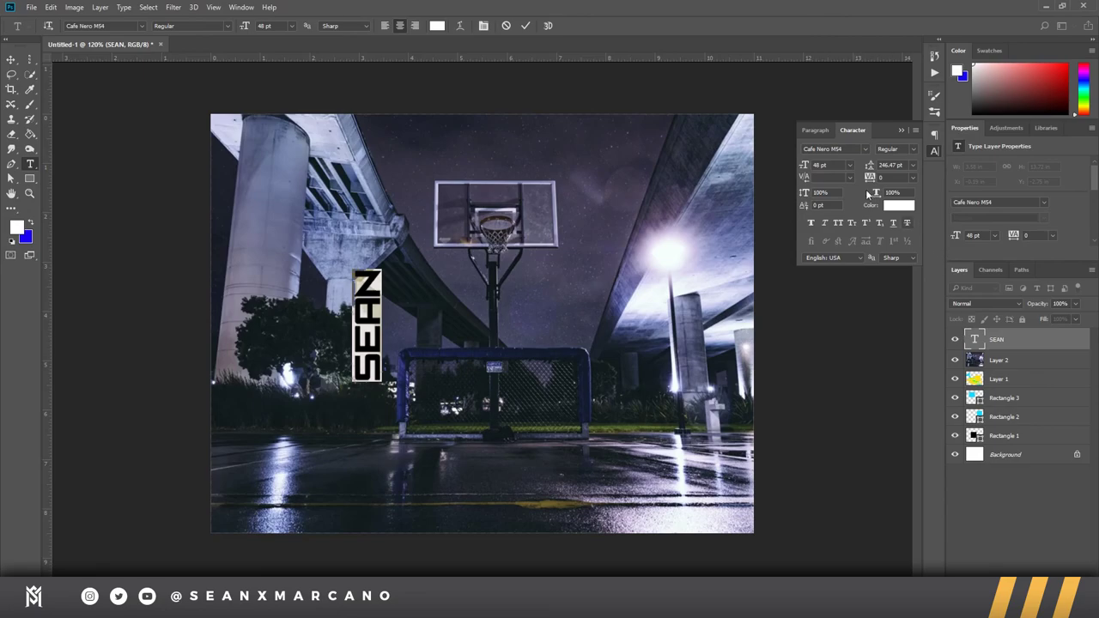
pyautogui.click(818, 164)
pyautogui.write('148')
pyautogui.press('Return')
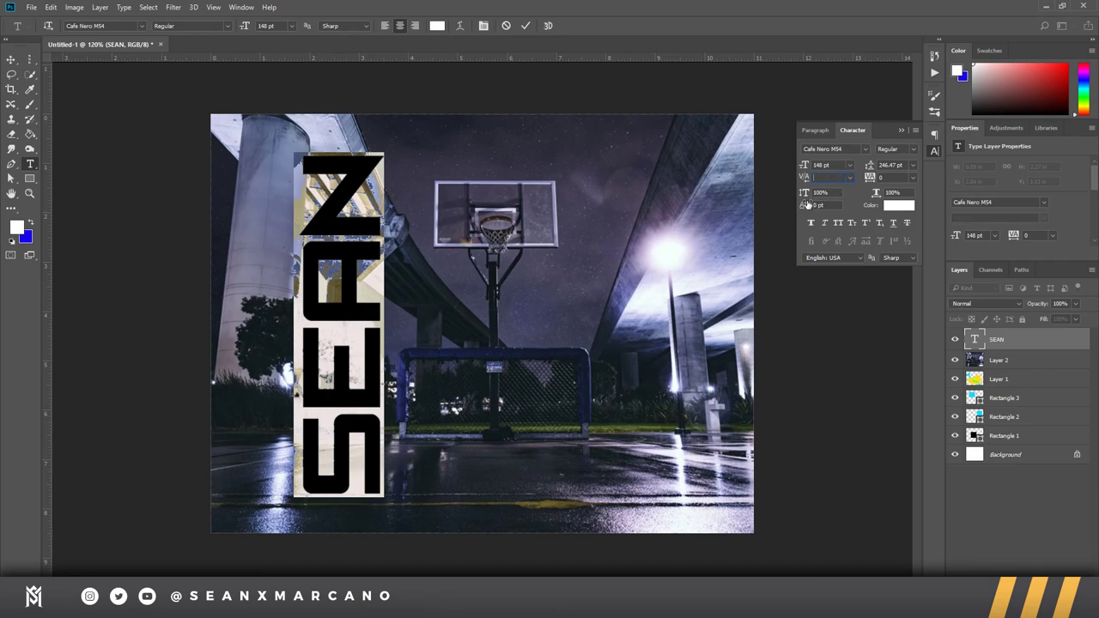
# Step: Set the name text's vertical scale to 70% and horizontal scale to 180%, and finish editing the text
pyautogui.click(834, 193)
pyautogui.write('94')
pyautogui.press('Return')
pyautogui.write('100')
pyautogui.press('Return')
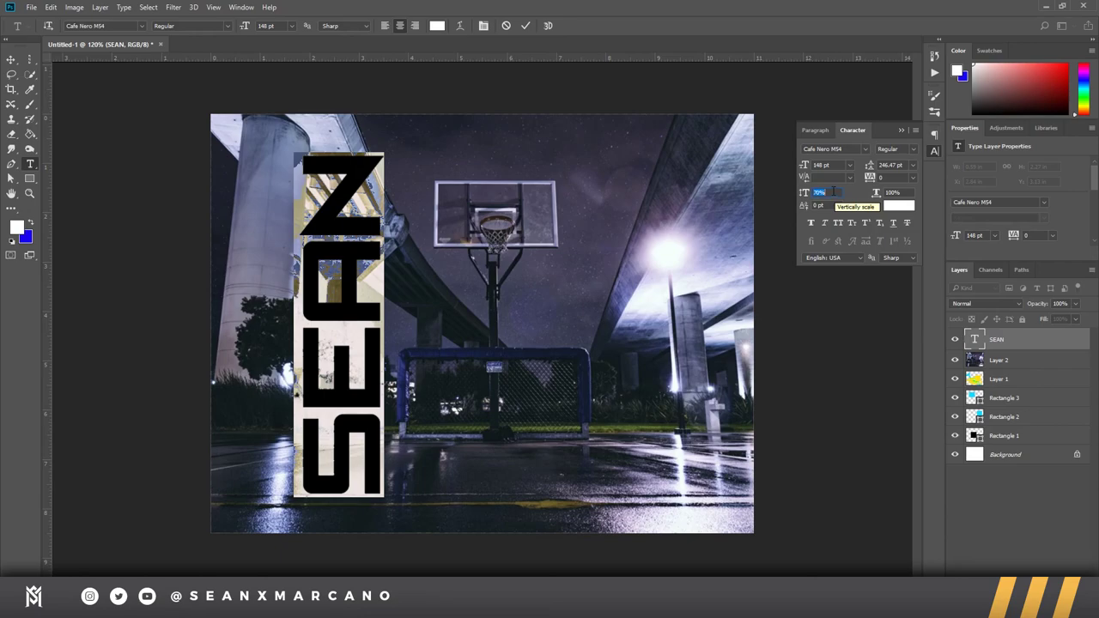
pyautogui.press('Return')
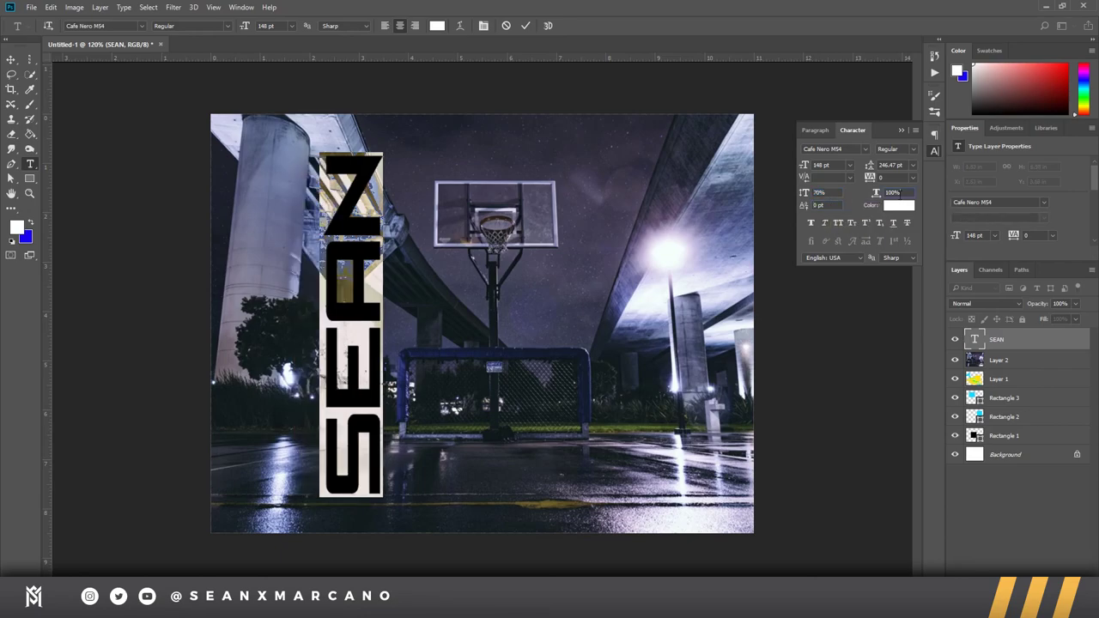
pyautogui.press('Return')
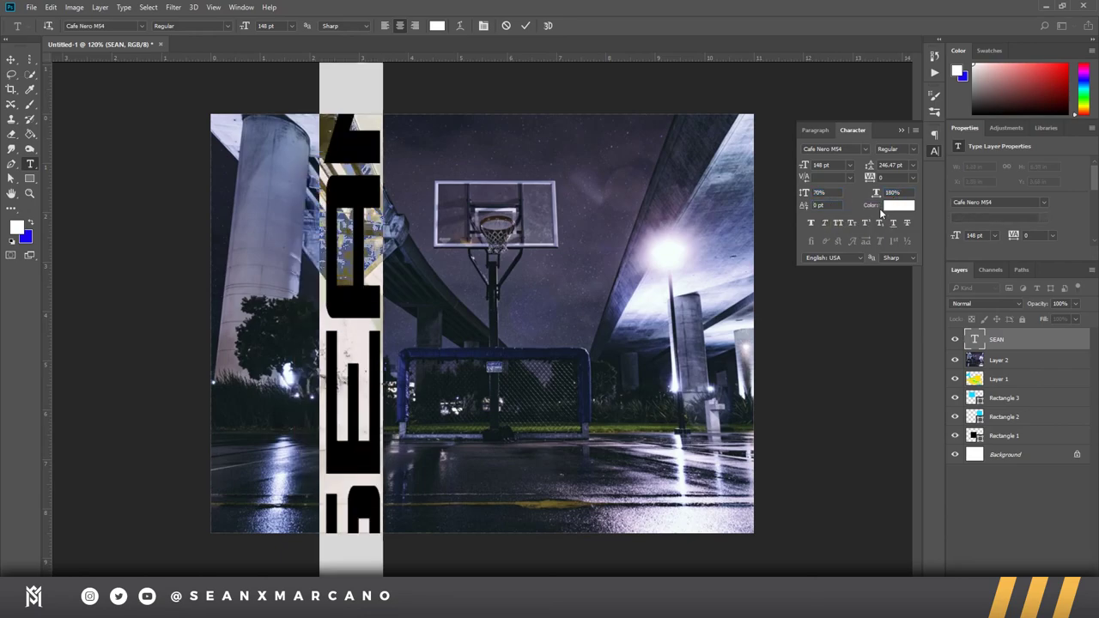
pyautogui.click(1006, 339)
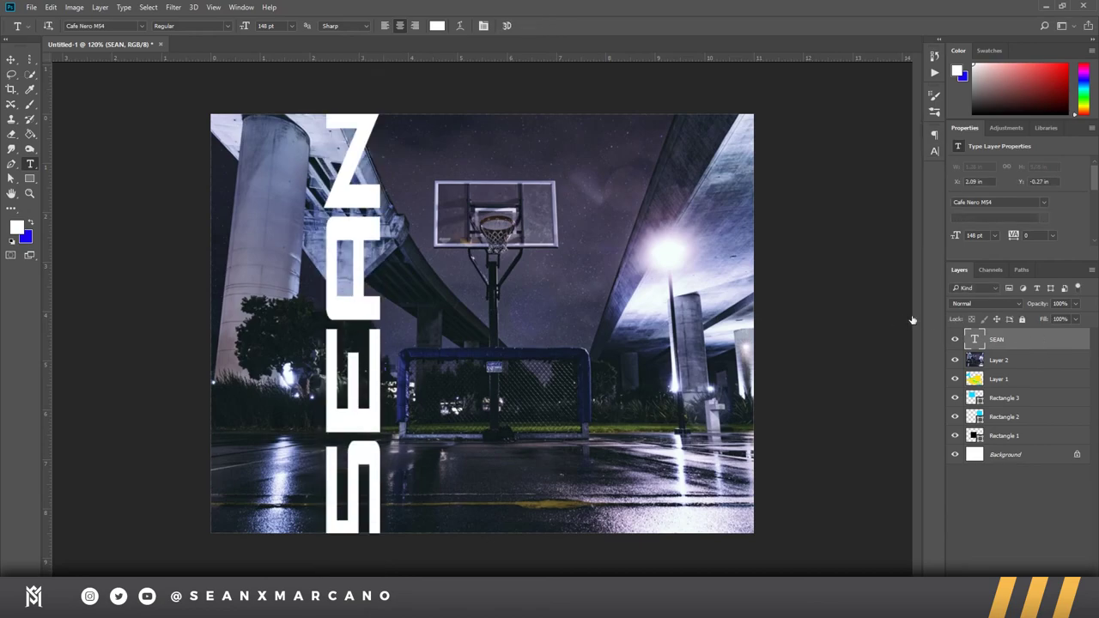
# Step: Scale the vertical name text down to about 135.32 pt to fit the canvas height, and move it near the photo's left edge
pyautogui.hotkey('ctrl', 't')
pyautogui.moveTo(379, 120); pyautogui.dragTo(372, 126)
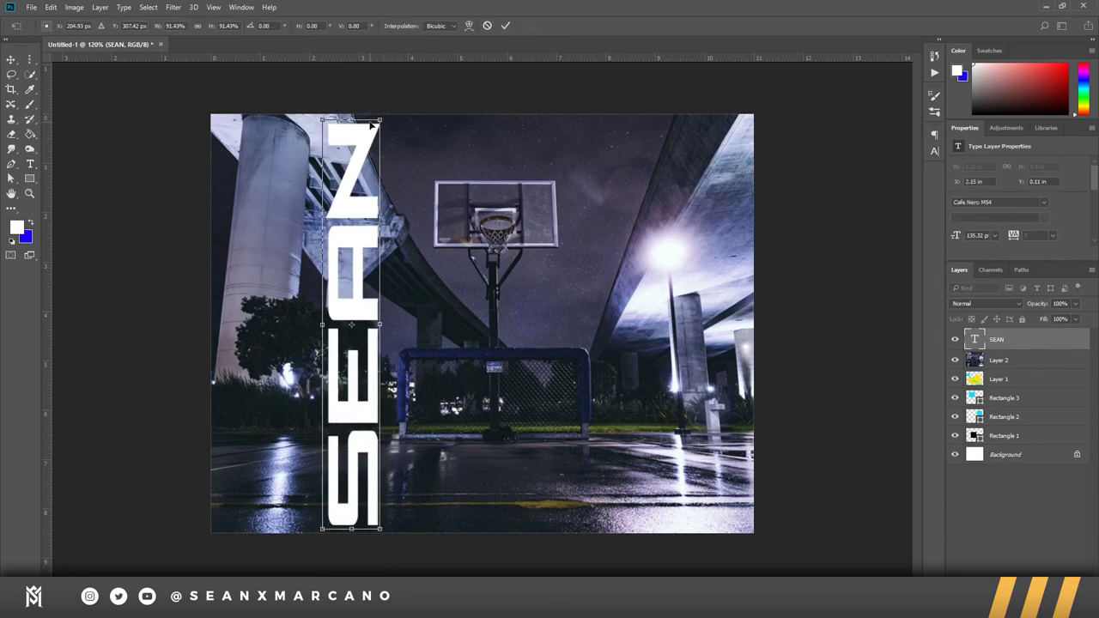
pyautogui.press('Return')
pyautogui.hotkey('ctrl', 't')
pyautogui.moveTo(377, 258); pyautogui.dragTo(262, 250)
pyautogui.press('Return')
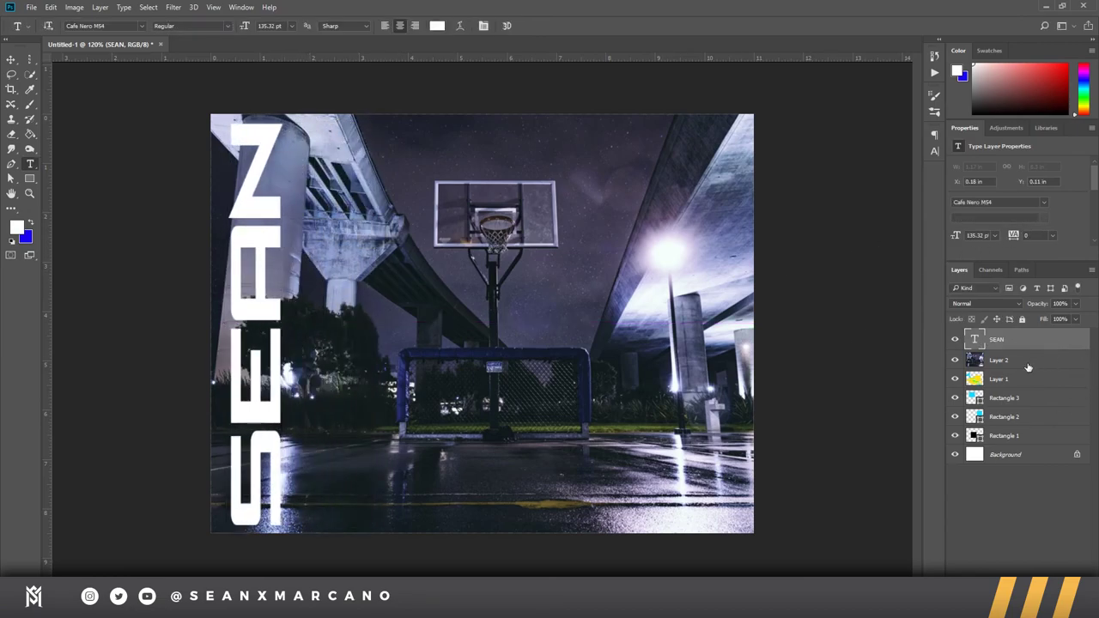
# Step: Try different blend modes on the name text layer, including Multiply and Color Dodge, and set it to Overlay
pyautogui.doubleClick(1069, 345)
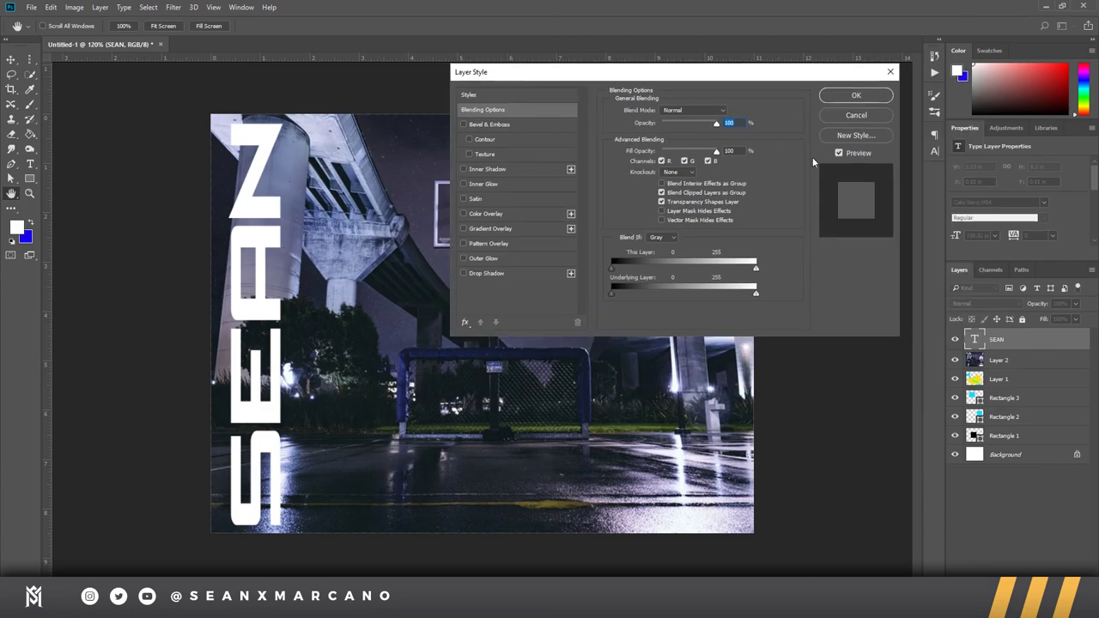
pyautogui.click(855, 115)
pyautogui.click(986, 303)
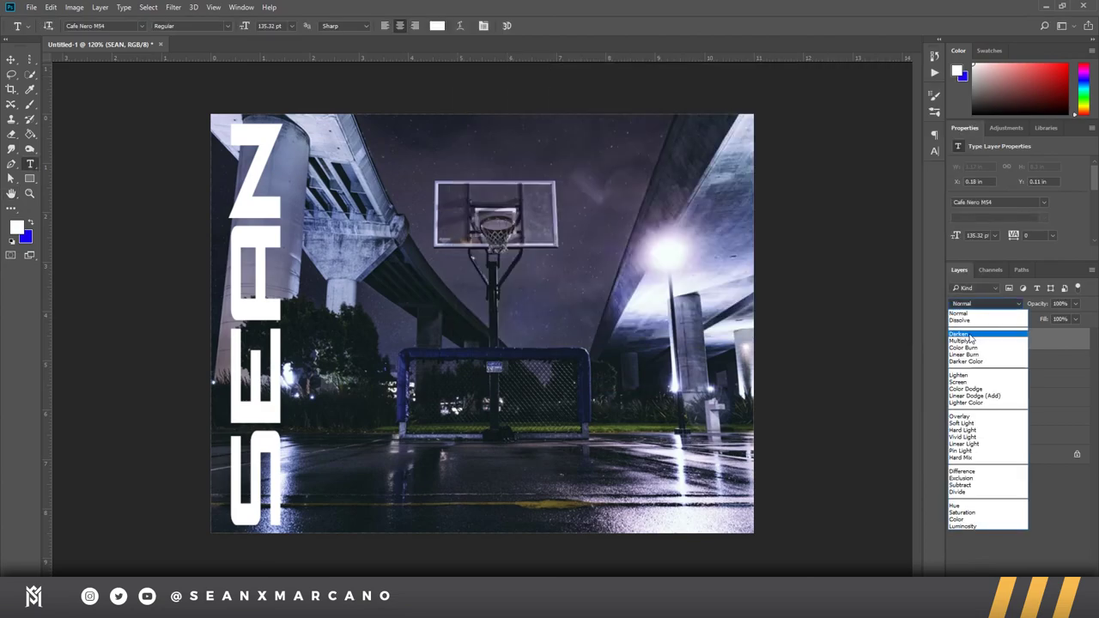
pyautogui.click(966, 307)
pyautogui.click(987, 303)
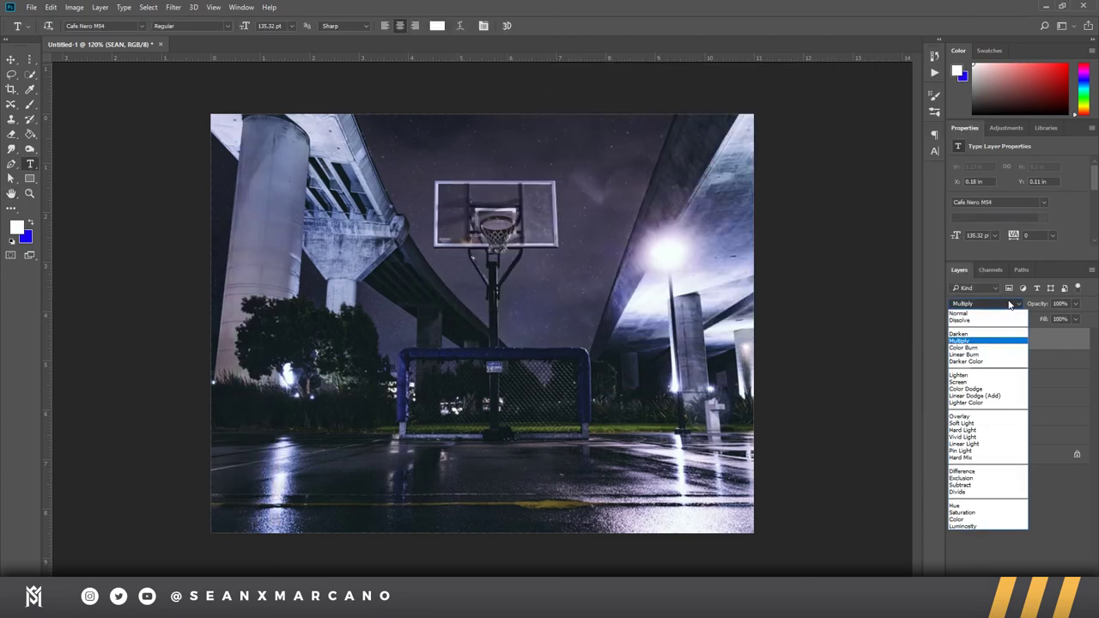
pyautogui.click(979, 353)
pyautogui.scroll(-6, 973, 301)
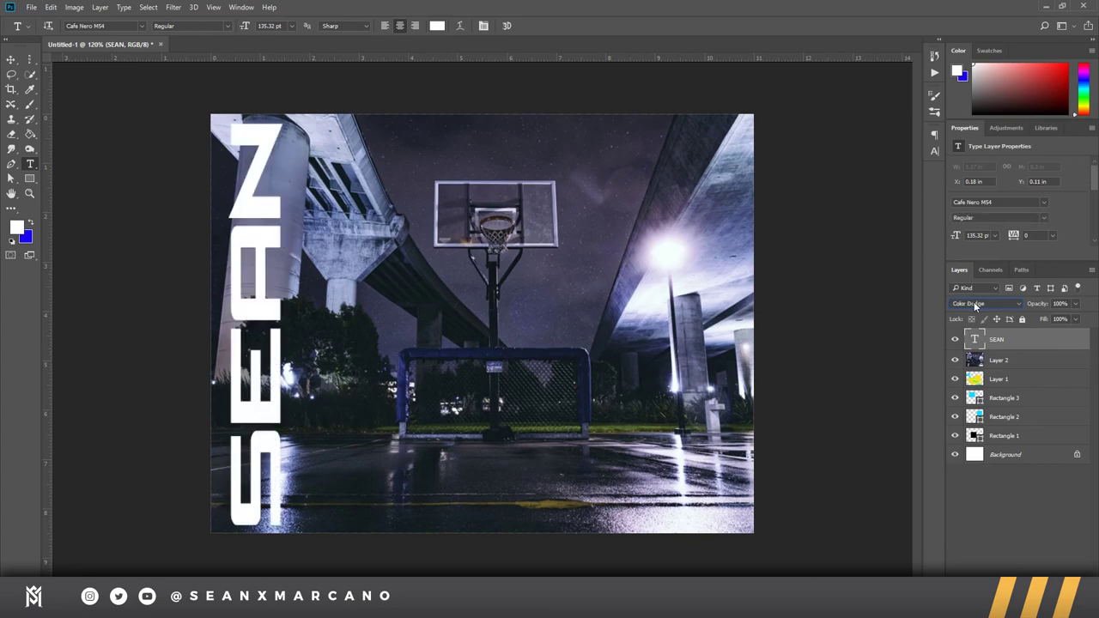
pyautogui.scroll(1, 973, 301)
pyautogui.scroll(-1, 973, 301)
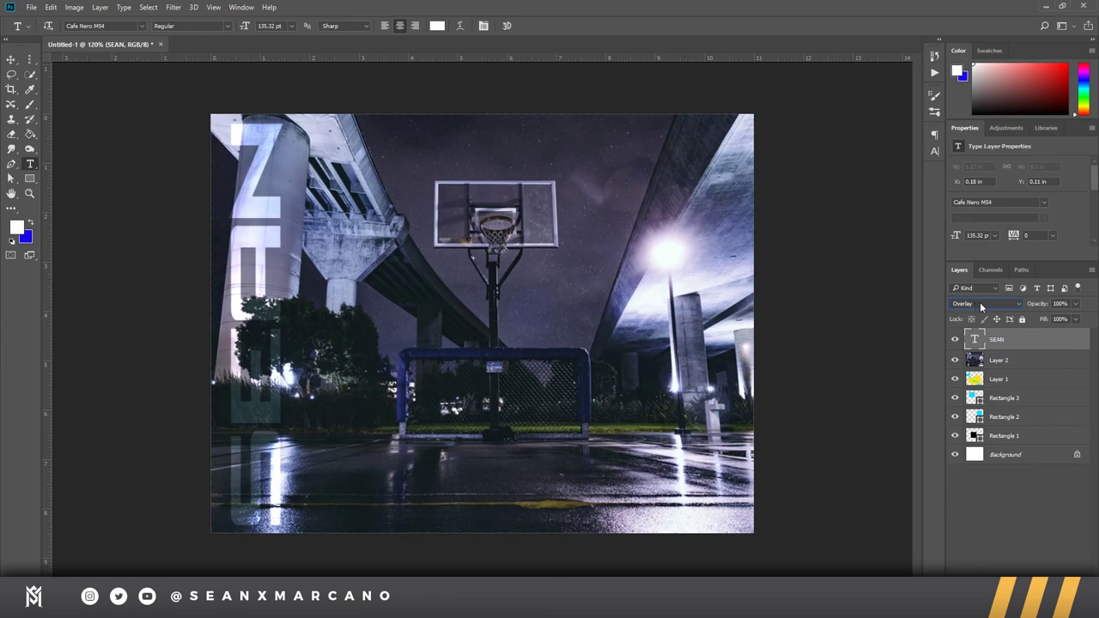
# Step: Try the Exclusion blend mode on the name text layer, and return it to Overlay
pyautogui.click(1018, 304)
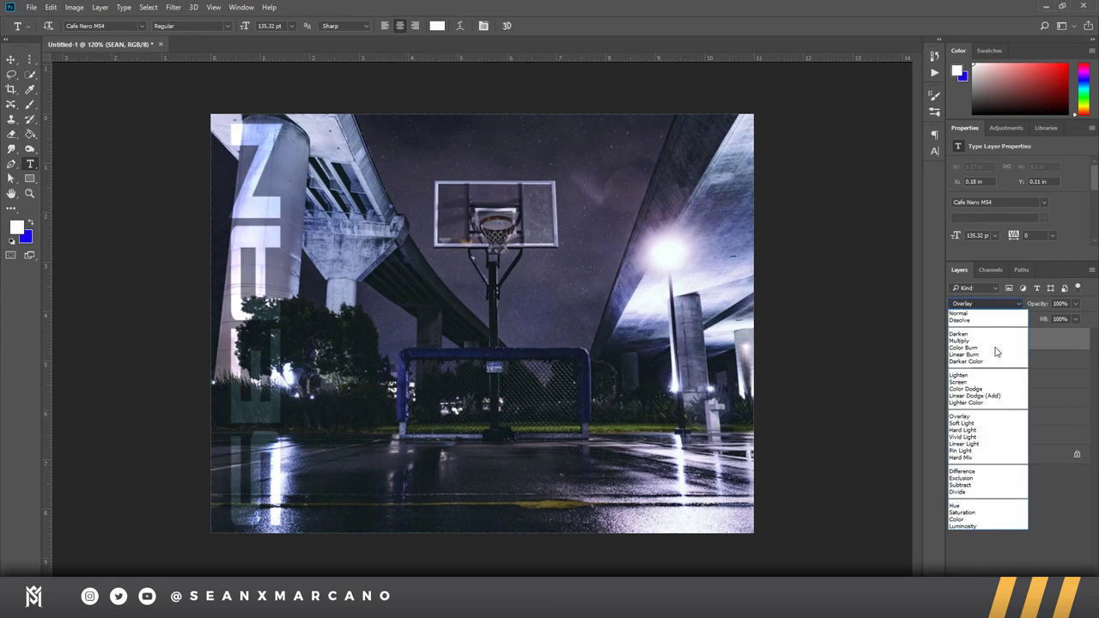
pyautogui.click(996, 478)
pyautogui.click(1014, 305)
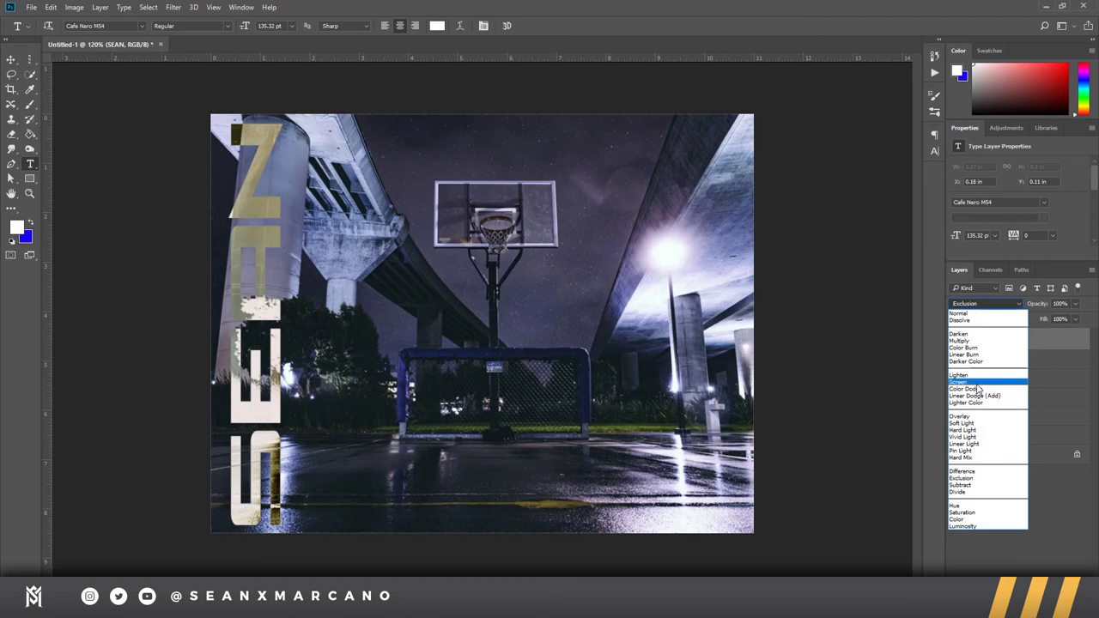
pyautogui.click(1029, 373)
pyautogui.click(995, 305)
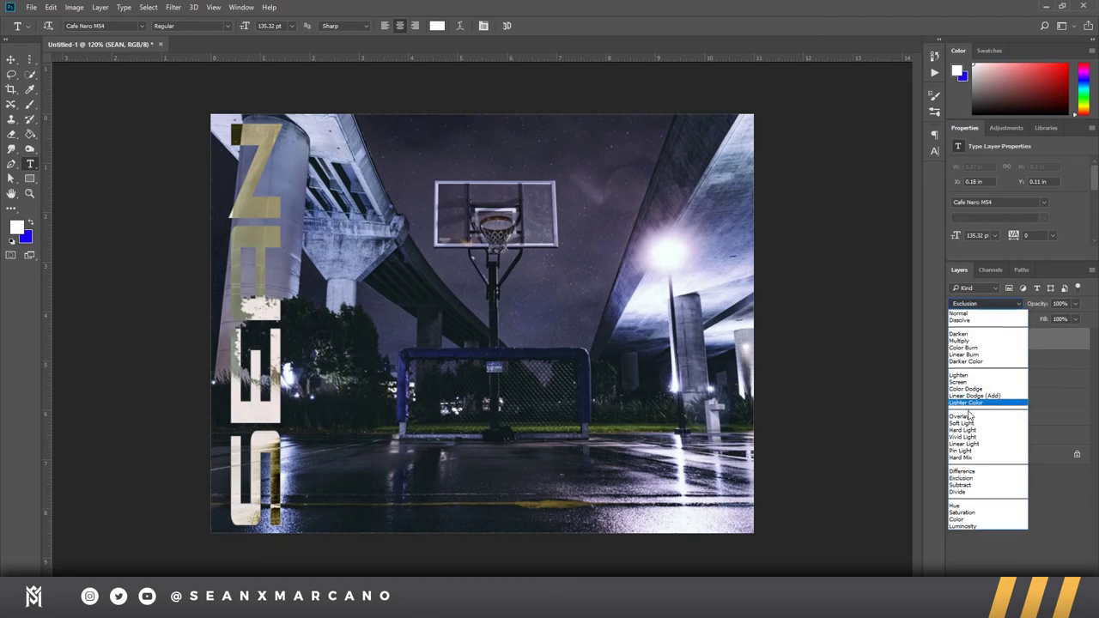
pyautogui.click(967, 418)
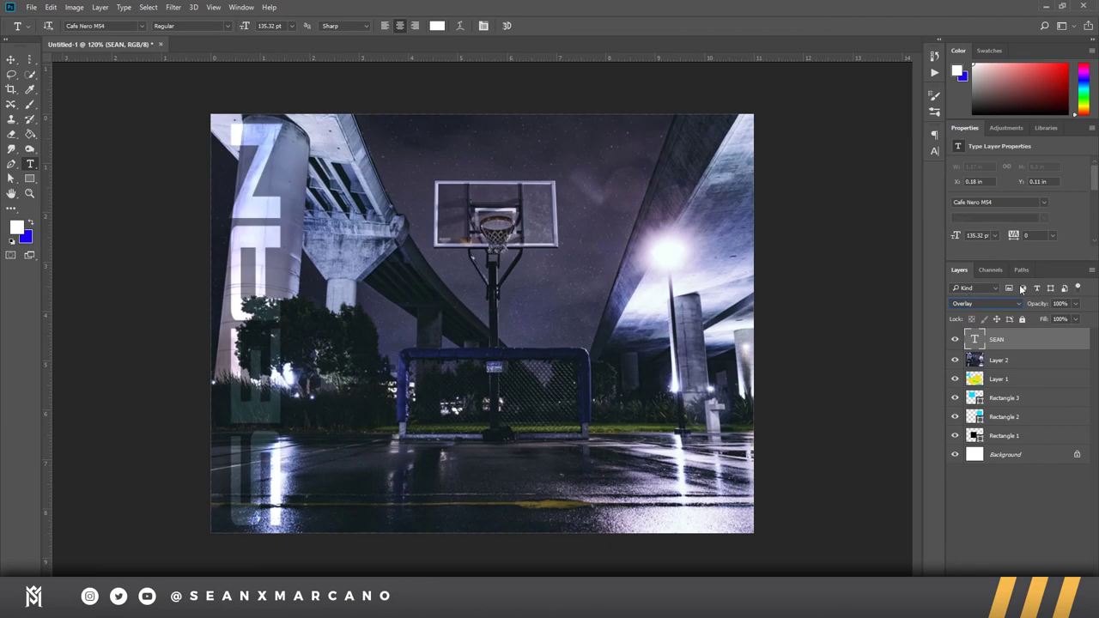
# Step: Open the name text layer's style settings, preview Bevel & Emboss and Inner Shadow, and turn both effects off
pyautogui.doubleClick(1073, 338)
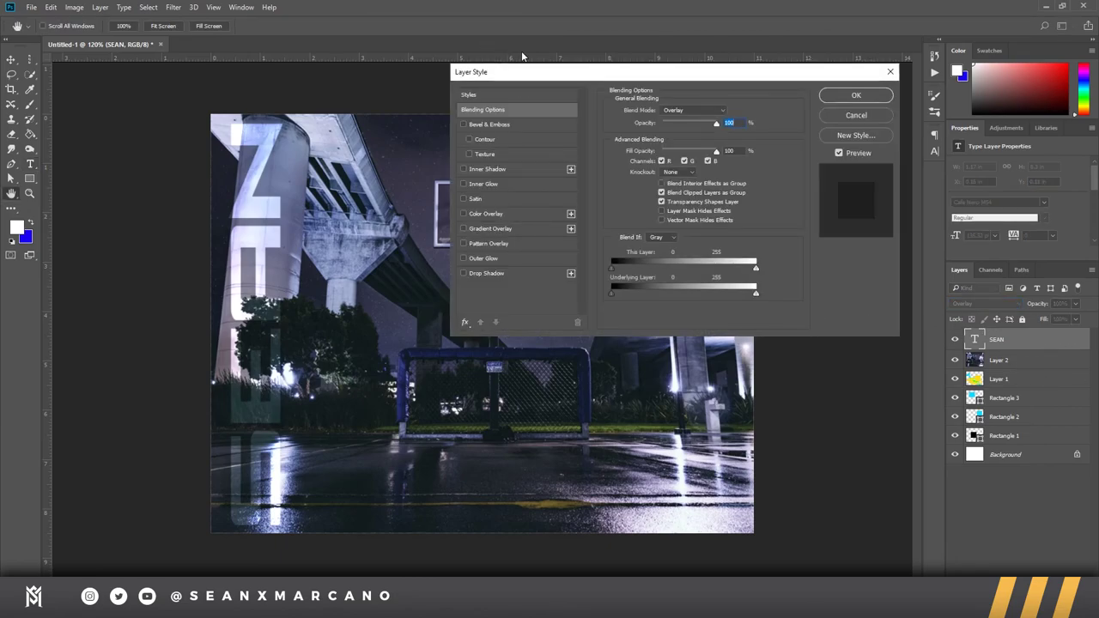
pyautogui.moveTo(518, 83)
pyautogui.mouseDown()
pyautogui.moveTo(466, 88)
pyautogui.moveTo(511, 63)
pyautogui.mouseUp()
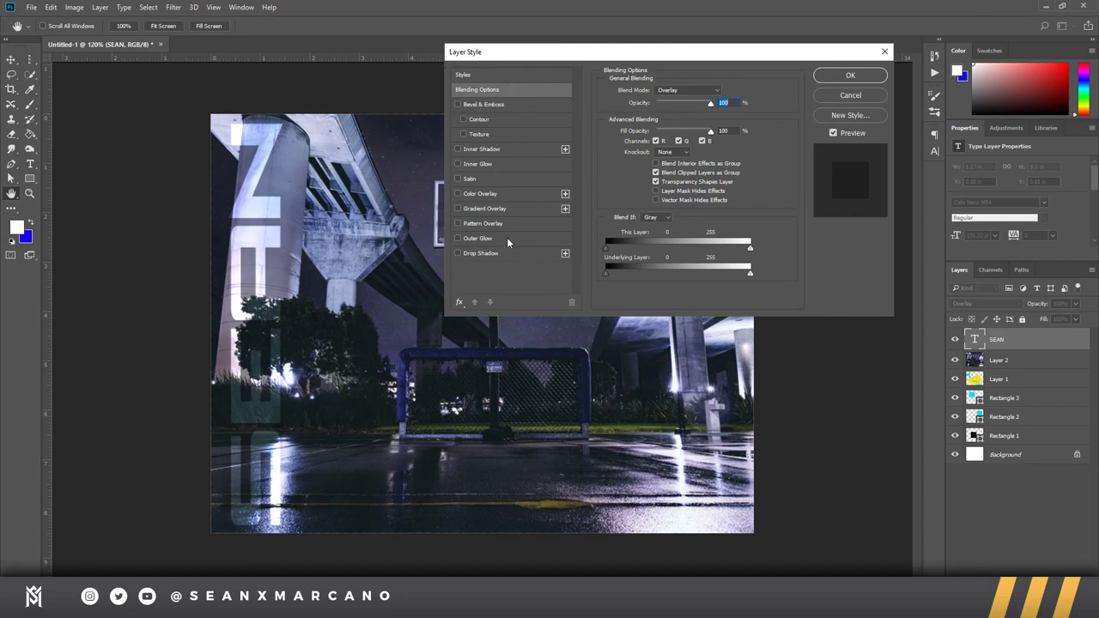
pyautogui.click(458, 105)
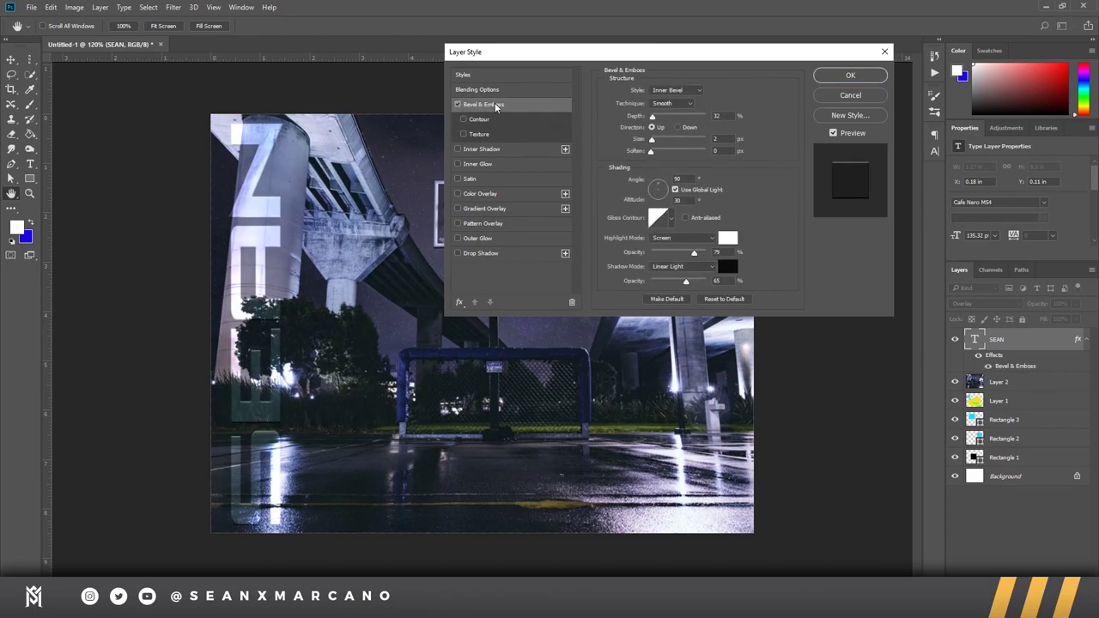
pyautogui.click(457, 104)
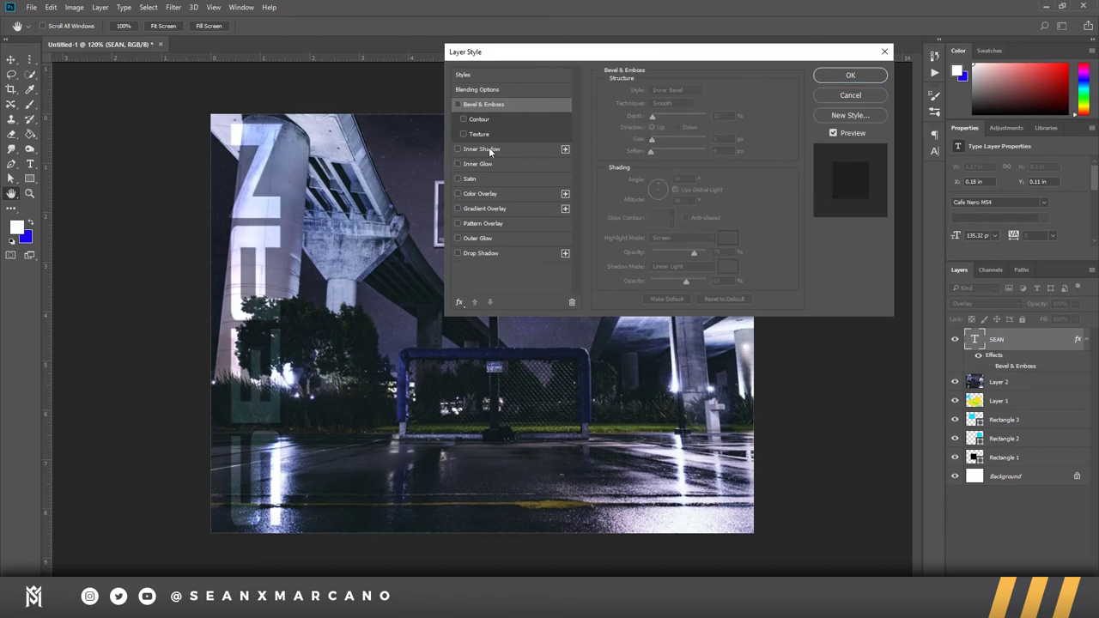
pyautogui.click(458, 149)
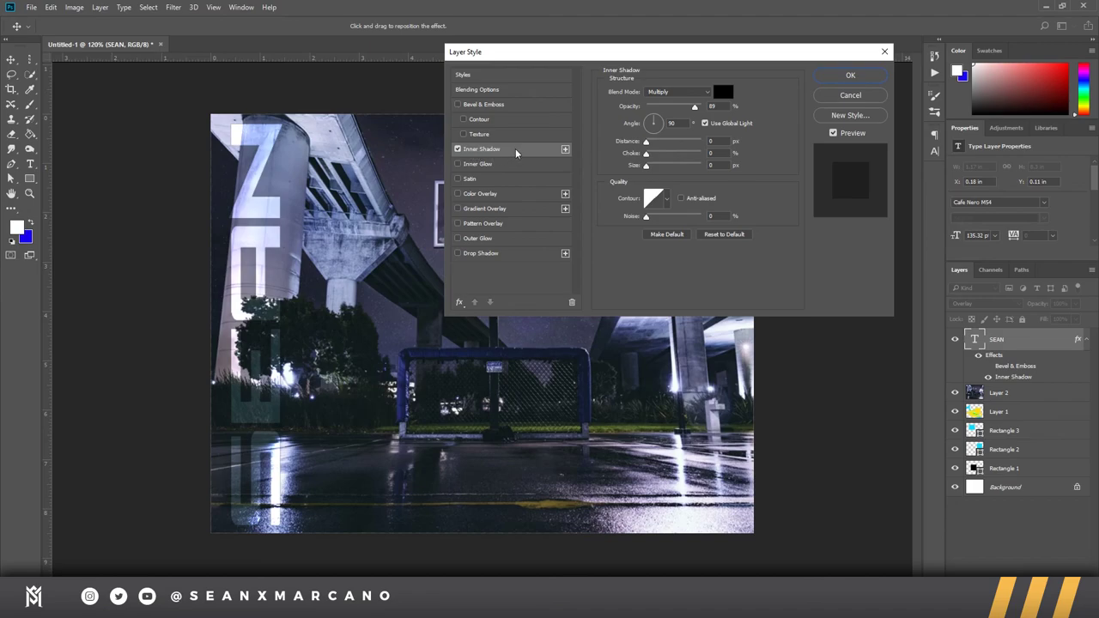
pyautogui.moveTo(695, 107); pyautogui.dragTo(770, 109)
pyautogui.click(457, 149)
# Step: Preview the Inner Glow and Satin effects on the name text layer, and turn both off
pyautogui.click(458, 164)
pyautogui.click(458, 165)
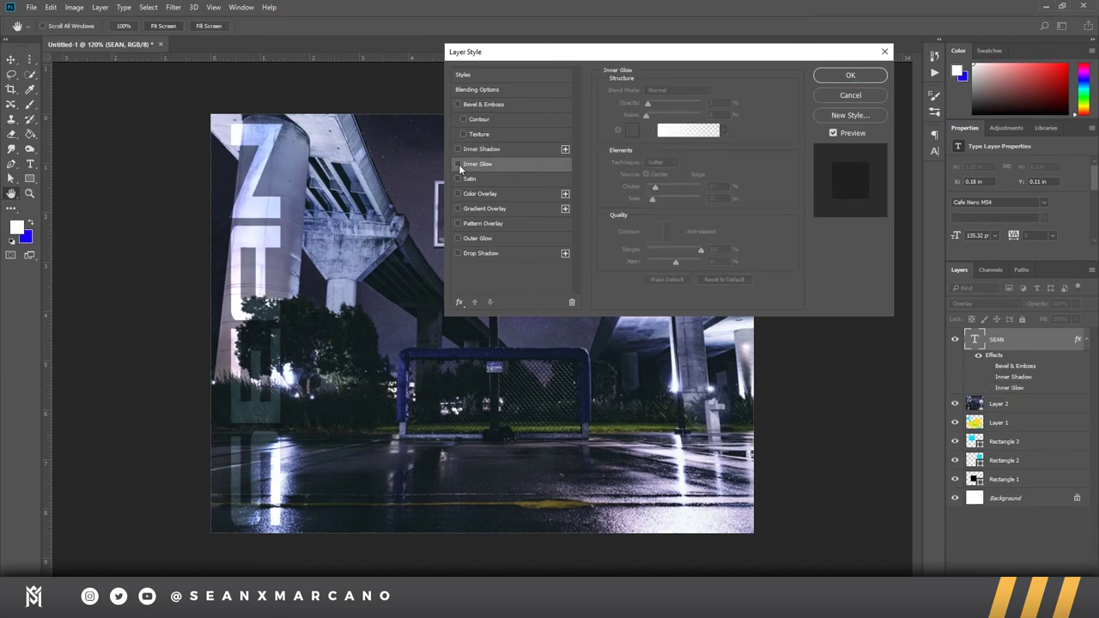
pyautogui.click(459, 164)
pyautogui.click(458, 165)
pyautogui.click(458, 178)
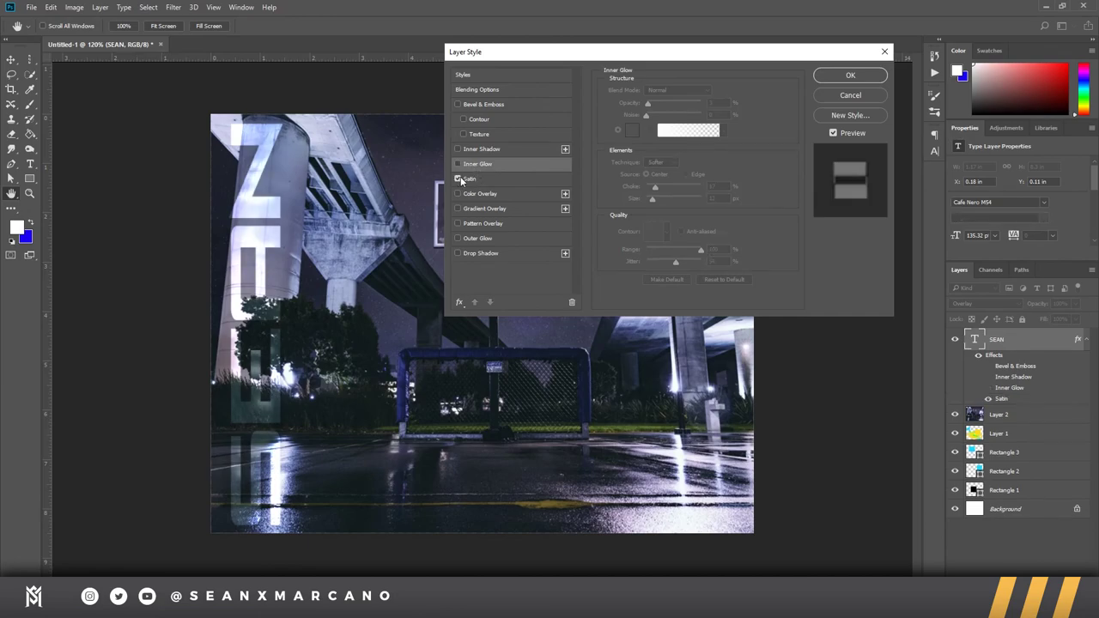
pyautogui.click(458, 178)
# Step: Preview the Color Overlay and Gradient Overlay effects on the name text layer, and turn both off
pyautogui.click(459, 194)
pyautogui.click(458, 194)
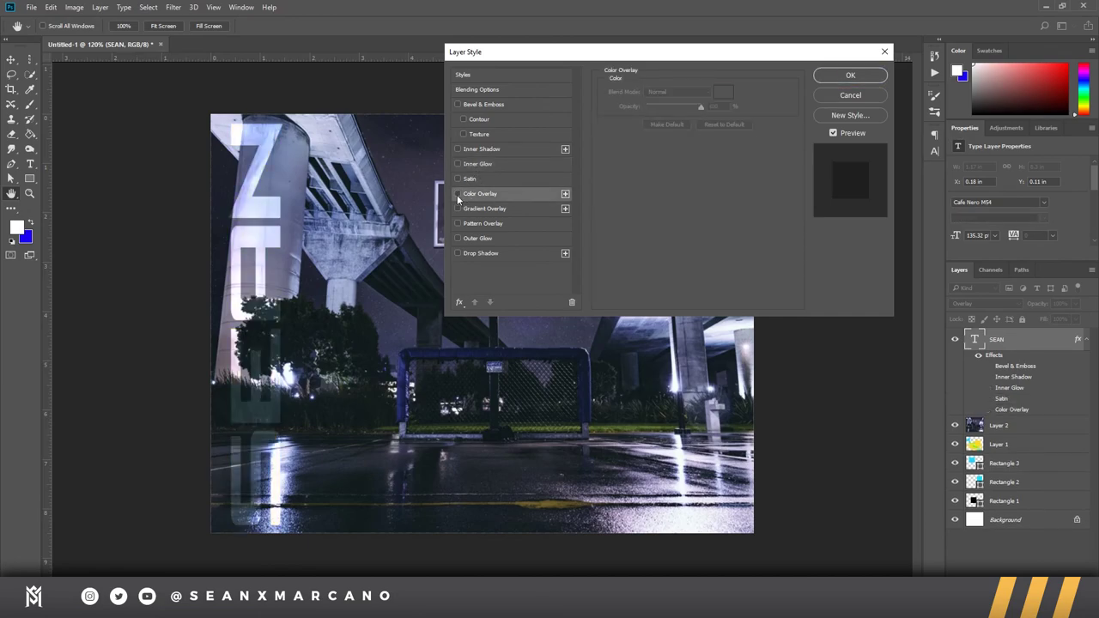
pyautogui.click(459, 194)
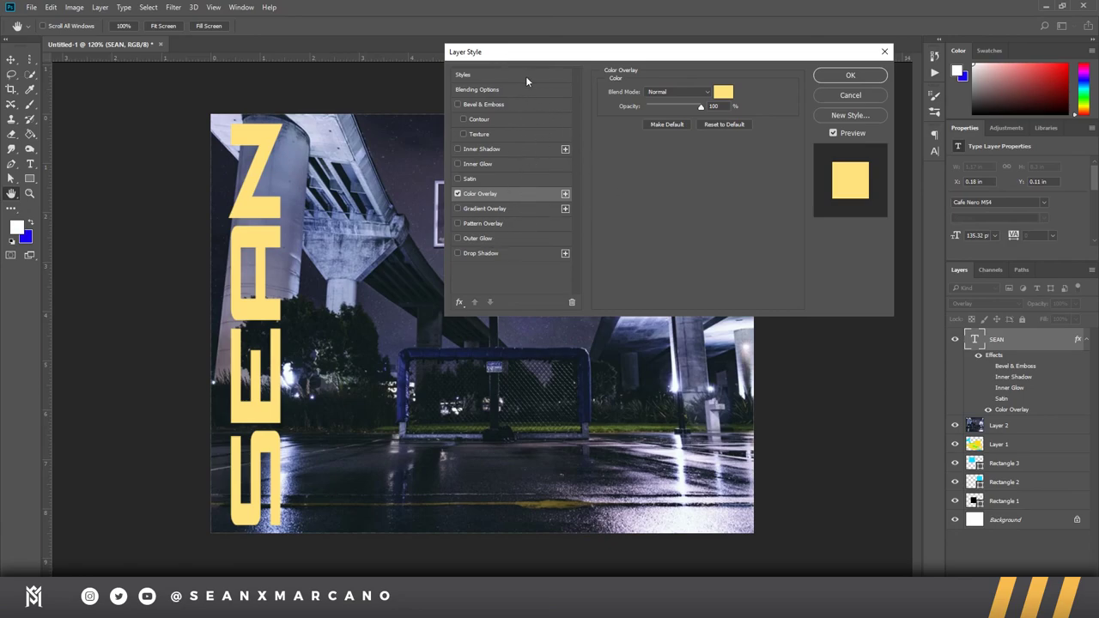
pyautogui.click(457, 194)
pyautogui.click(458, 209)
pyautogui.click(457, 209)
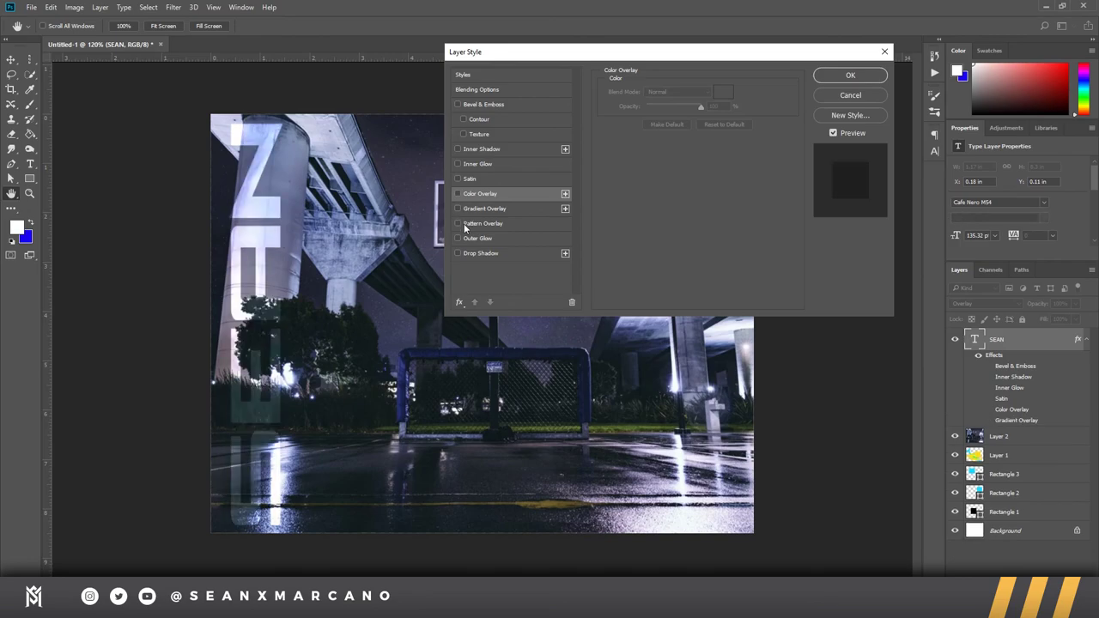
# Step: Preview Pattern Overlay, Outer Glow and Drop Shadow on the name text, turn all three off, and accept the layer style settings
pyautogui.click(457, 223)
pyautogui.click(457, 238)
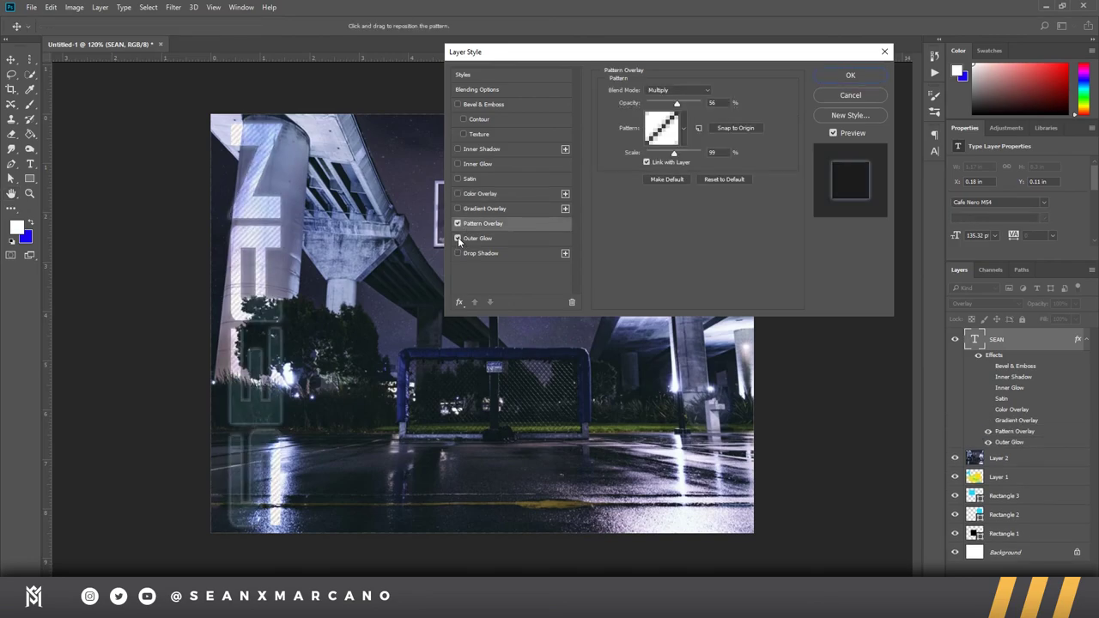
pyautogui.click(457, 253)
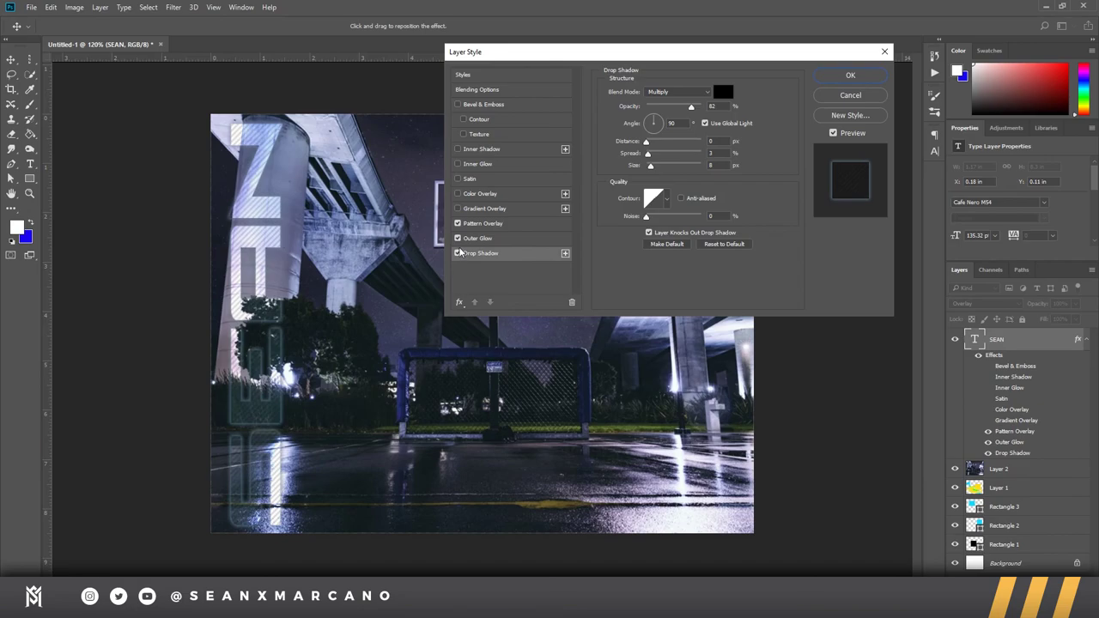
pyautogui.hotkey('ctrl', 'z')
pyautogui.hotkey('ctrl', 'z')
pyautogui.hotkey('ctrl', 'z')
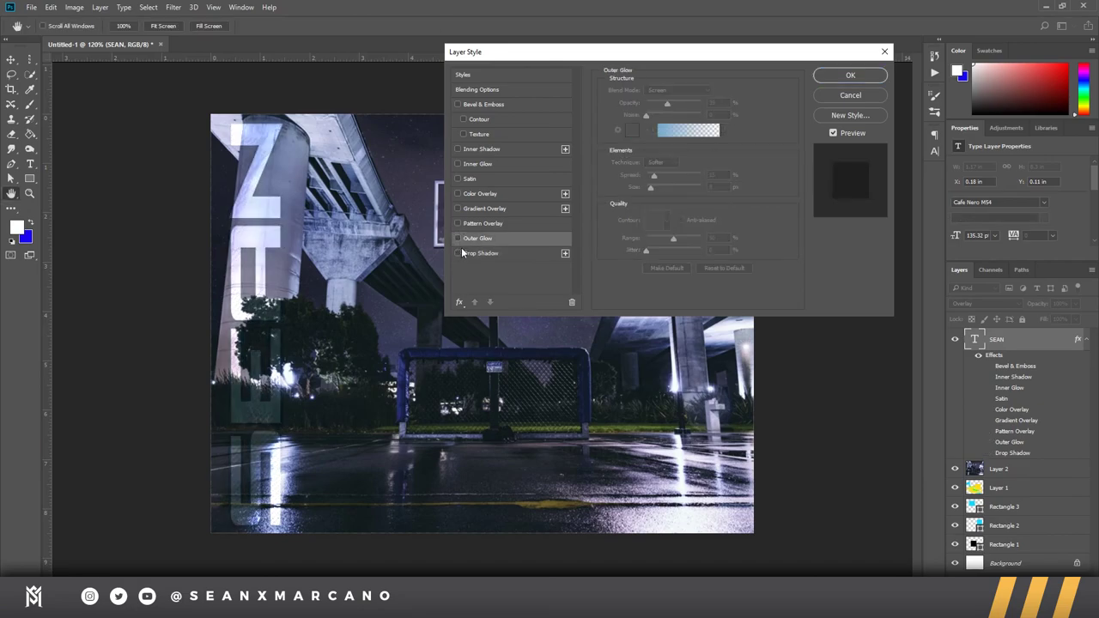
pyautogui.click(867, 76)
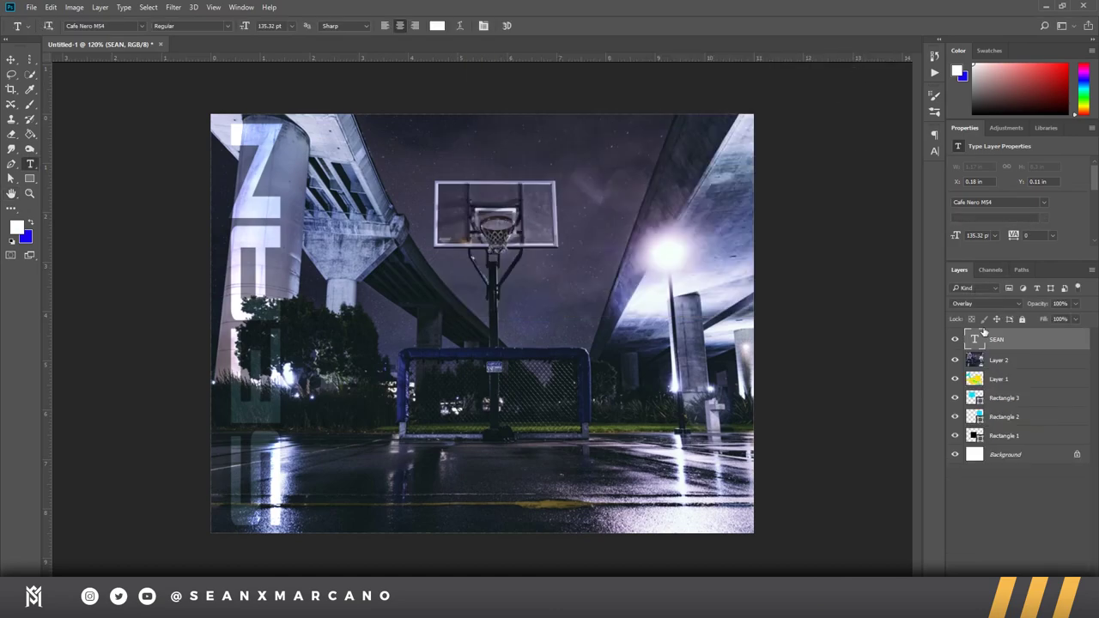
# Step: Add a Hue/Saturation adjustment layer above the name text layer, and set its hue to -2
pyautogui.click(1033, 129)
pyautogui.click(1006, 128)
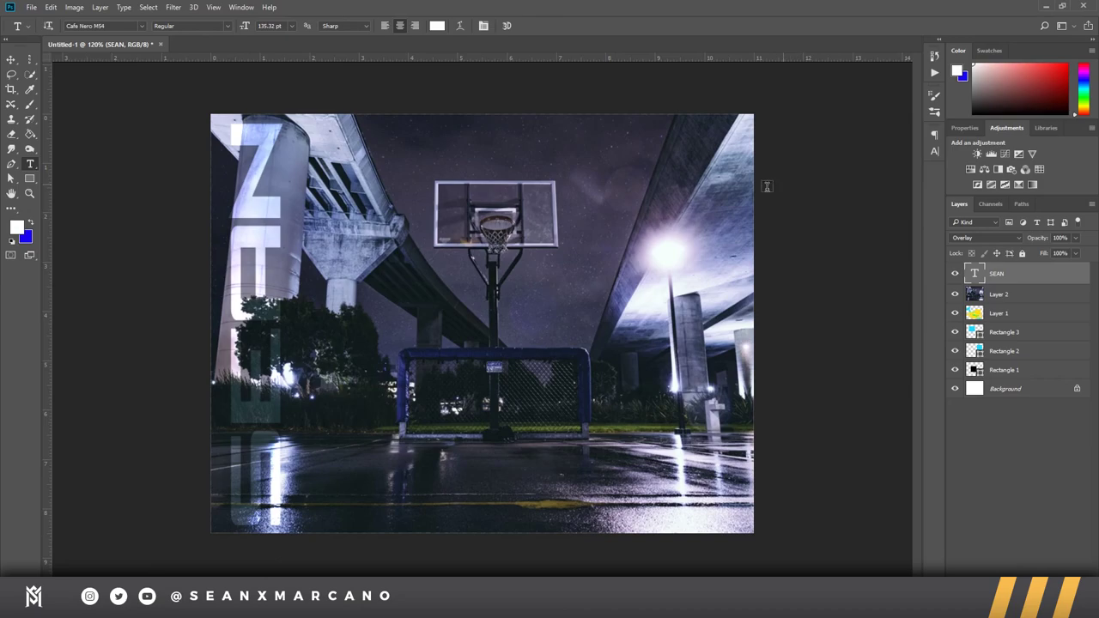
pyautogui.click(970, 170)
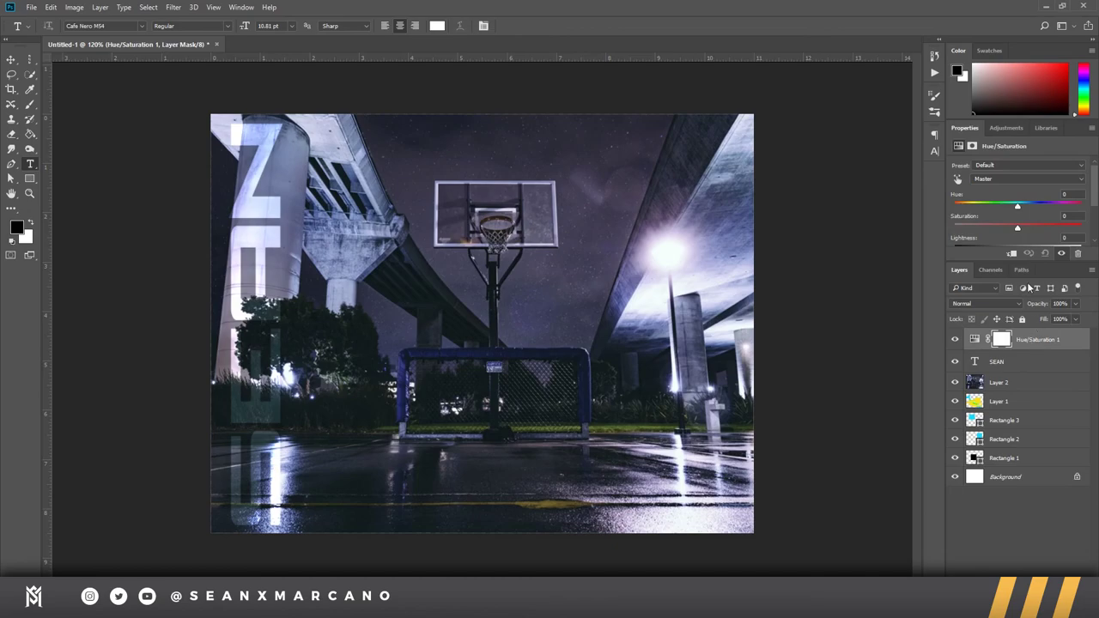
pyautogui.moveTo(1019, 204)
pyautogui.mouseDown()
pyautogui.moveTo(941, 204)
pyautogui.moveTo(1080, 204)
pyautogui.moveTo(953, 206)
pyautogui.moveTo(1096, 214)
pyautogui.moveTo(934, 209)
pyautogui.moveTo(1083, 206)
pyautogui.moveTo(1018, 210)
pyautogui.mouseUp()
# Step: Clip the Hue/Saturation adjustment to the name text layer, and release it to affect all layers below
pyautogui.hotkey('ctrl', '2')
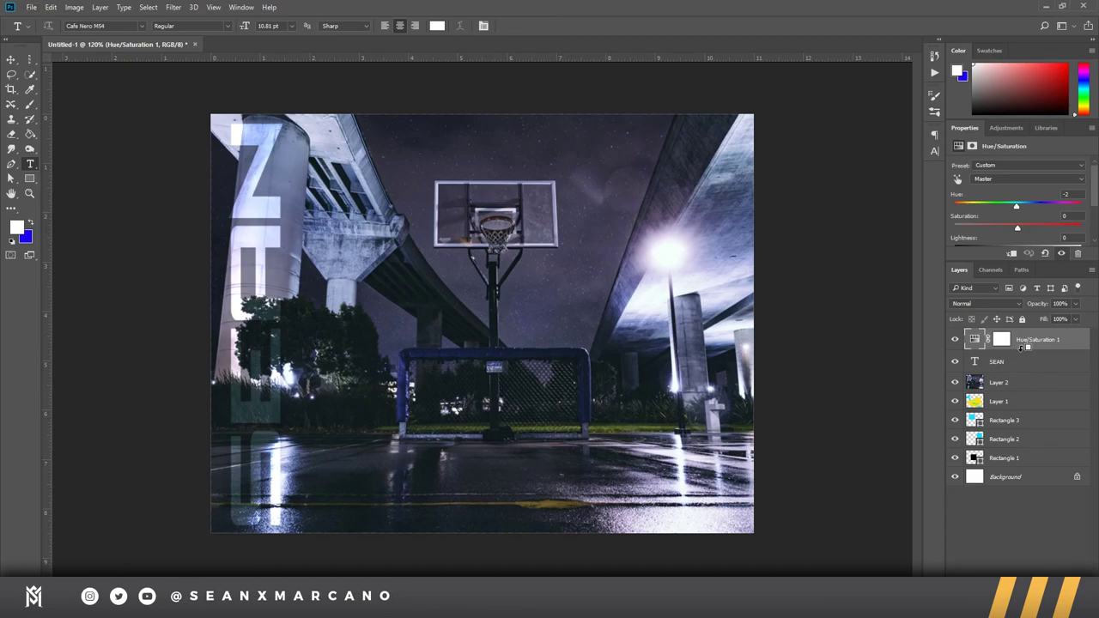
pyautogui.keyDown('alt'); pyautogui.click(1020, 348); pyautogui.keyUp('alt')
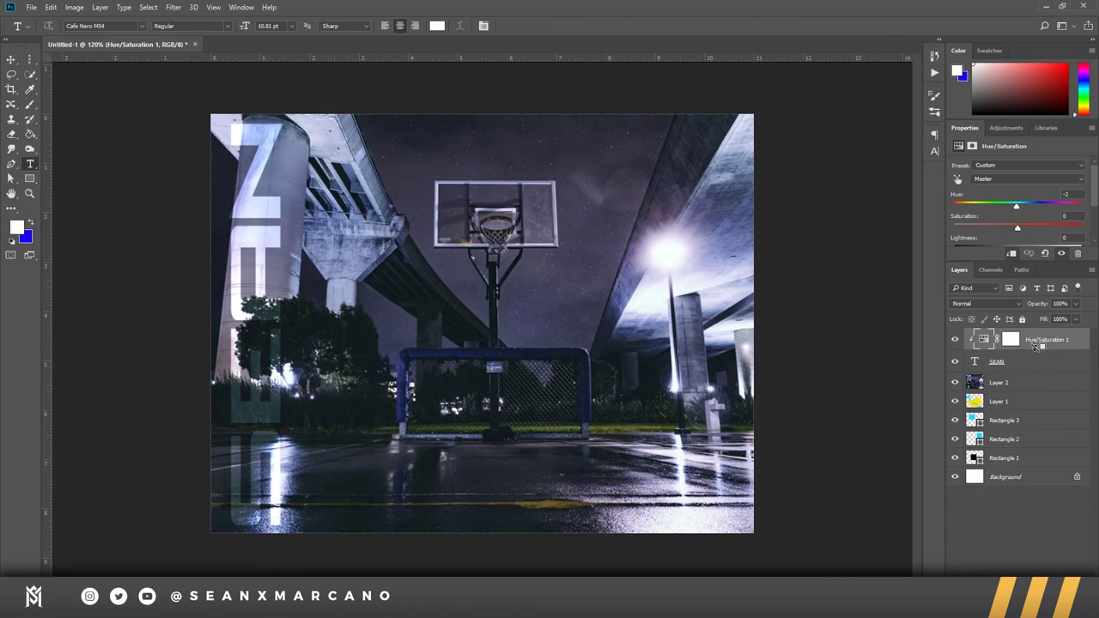
pyautogui.keyDown('alt'); pyautogui.click(1035, 345); pyautogui.keyUp('alt')
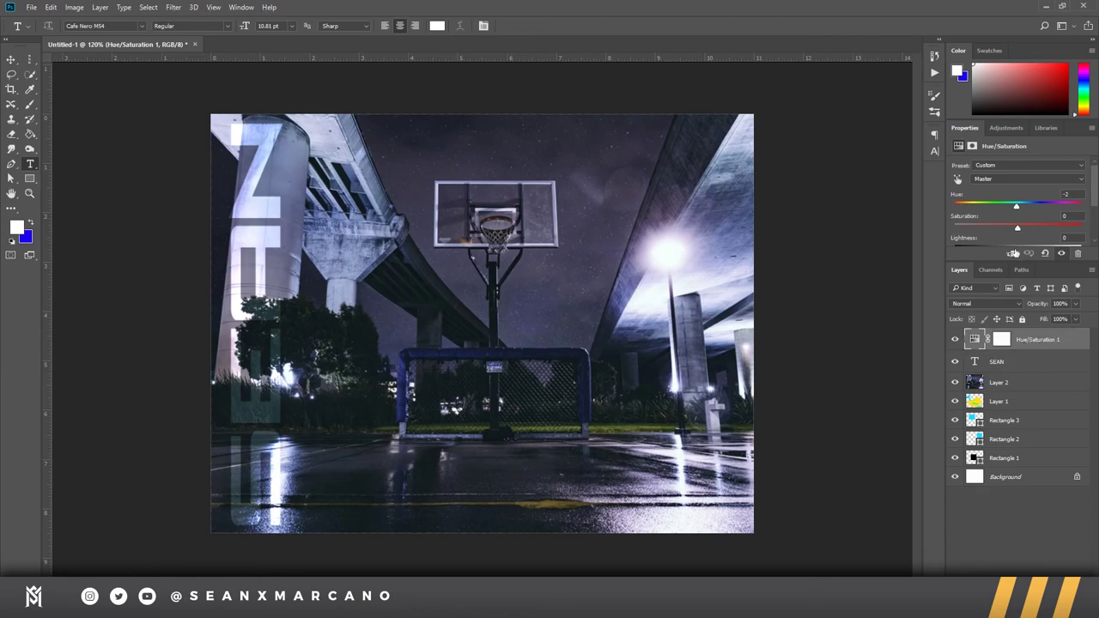
# Step: Set the Hue/Saturation layer to hue +180, saturation +23 and lightness +6, and take a brief look at the color swatches
pyautogui.moveTo(1016, 204); pyautogui.dragTo(1081, 197)
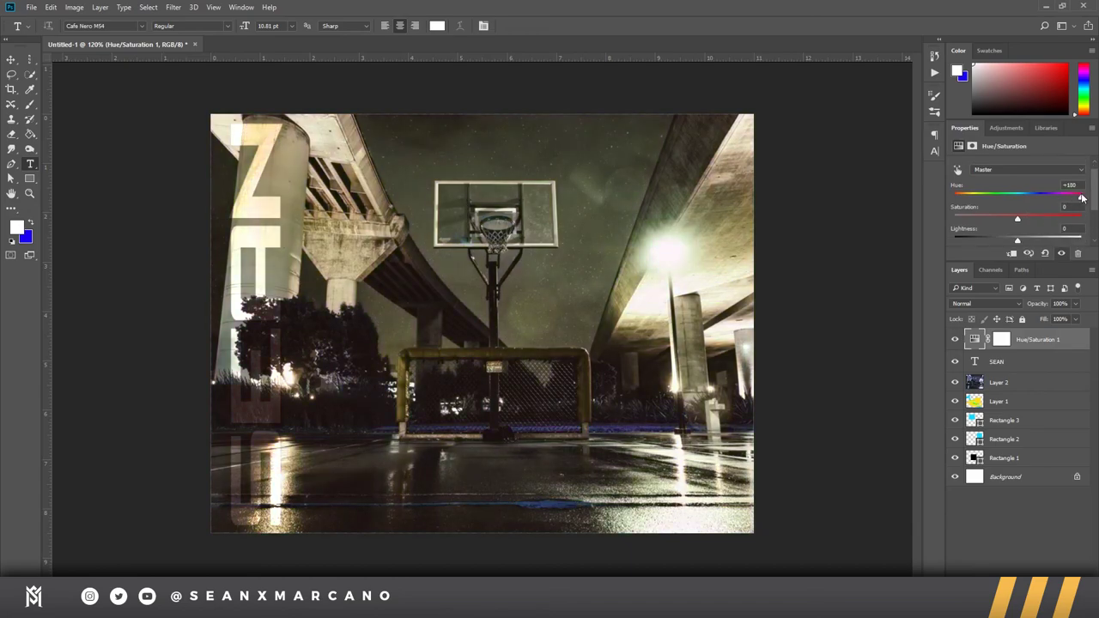
pyautogui.moveTo(1013, 219); pyautogui.dragTo(1025, 239)
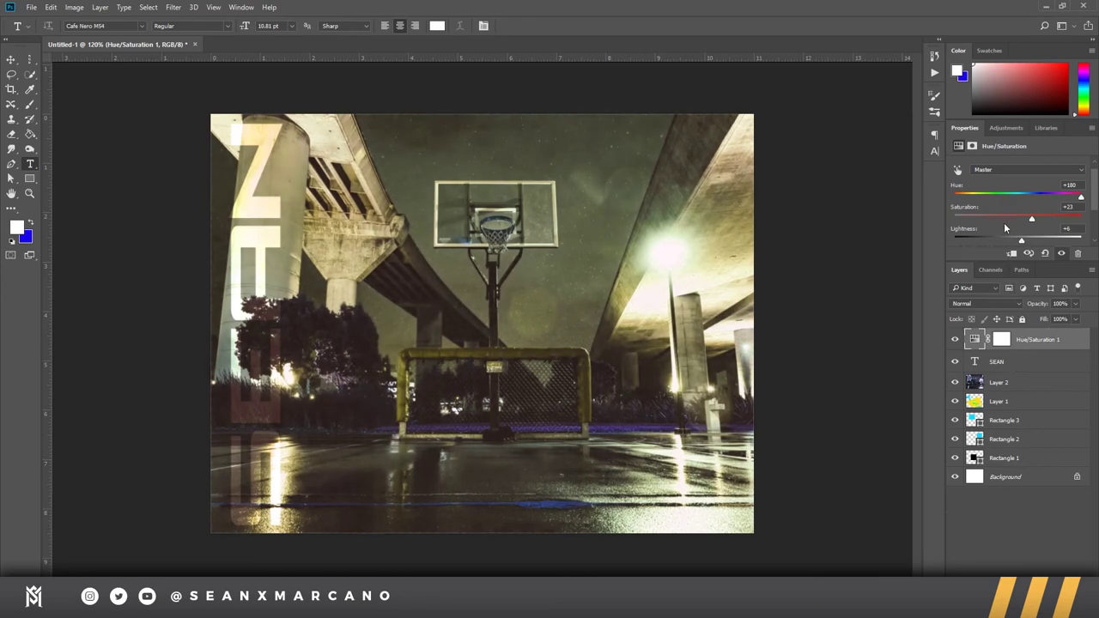
pyautogui.click(992, 53)
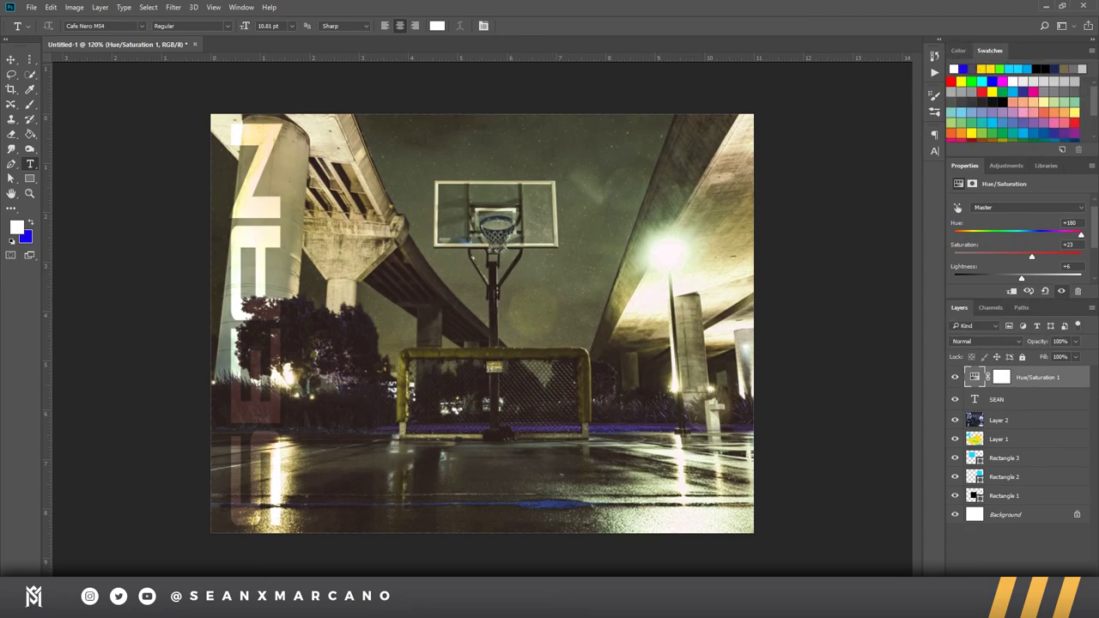
pyautogui.click(955, 53)
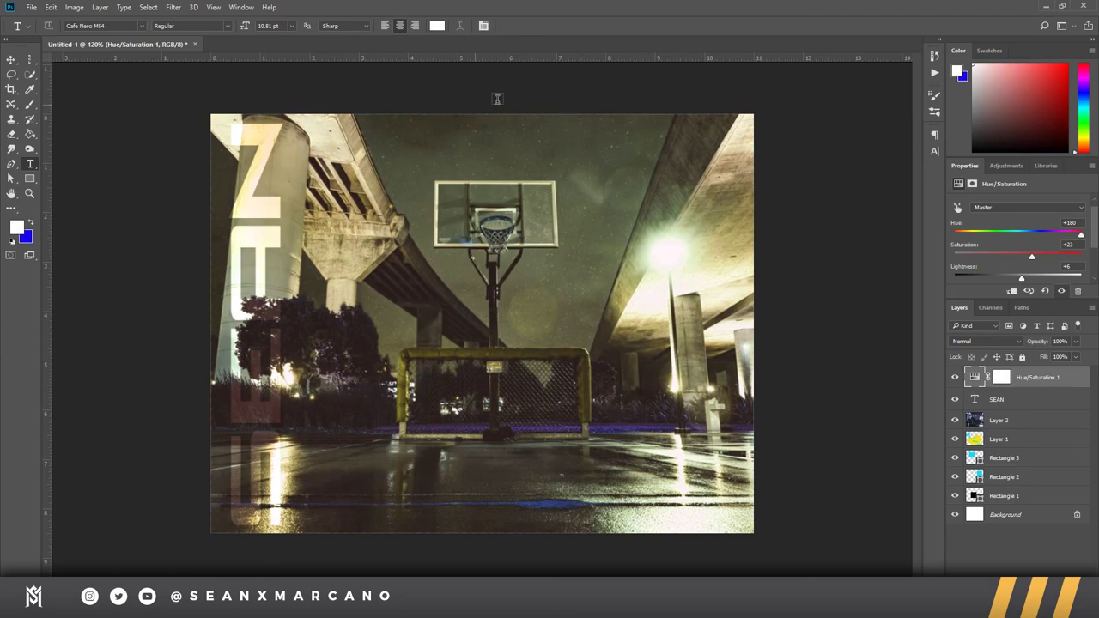
# Step: Examine the Hue/Saturation layer's mask properties alongside its adjustment properties
pyautogui.click(999, 379)
pyautogui.click(974, 377)
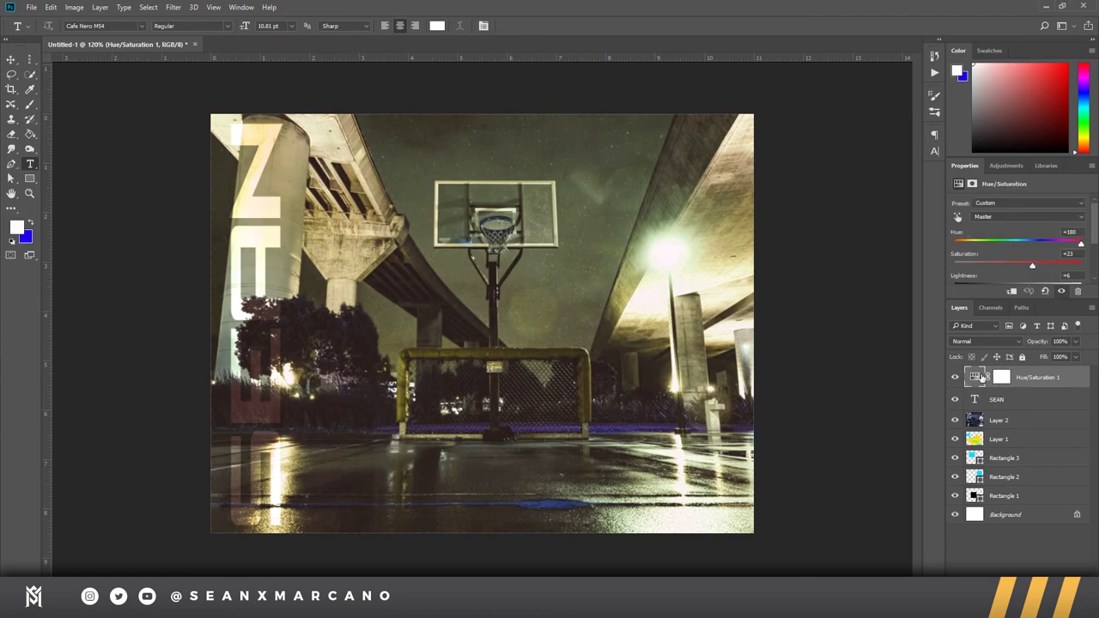
pyautogui.click(999, 378)
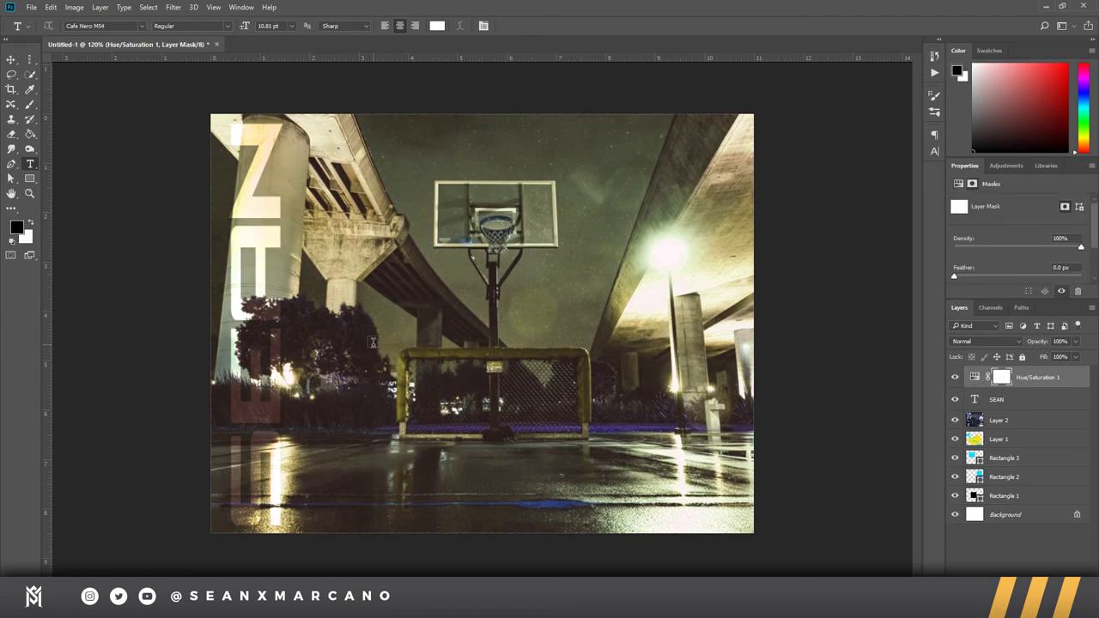
pyautogui.click(975, 377)
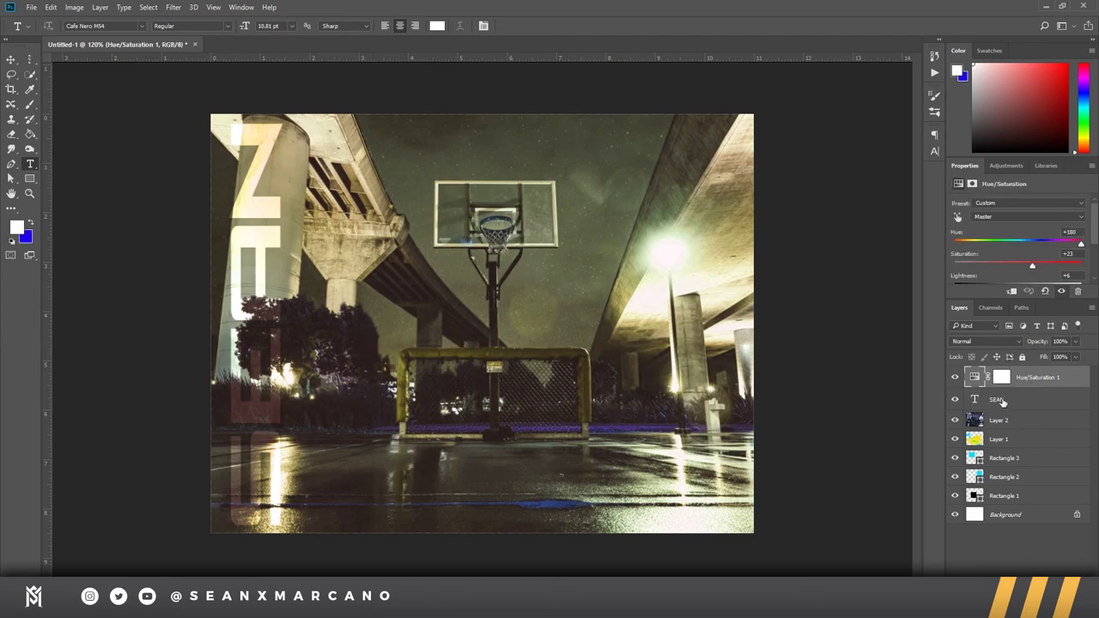
# Step: Add a layer mask to the name text layer and make the mask the painting target
pyautogui.click(1013, 409)
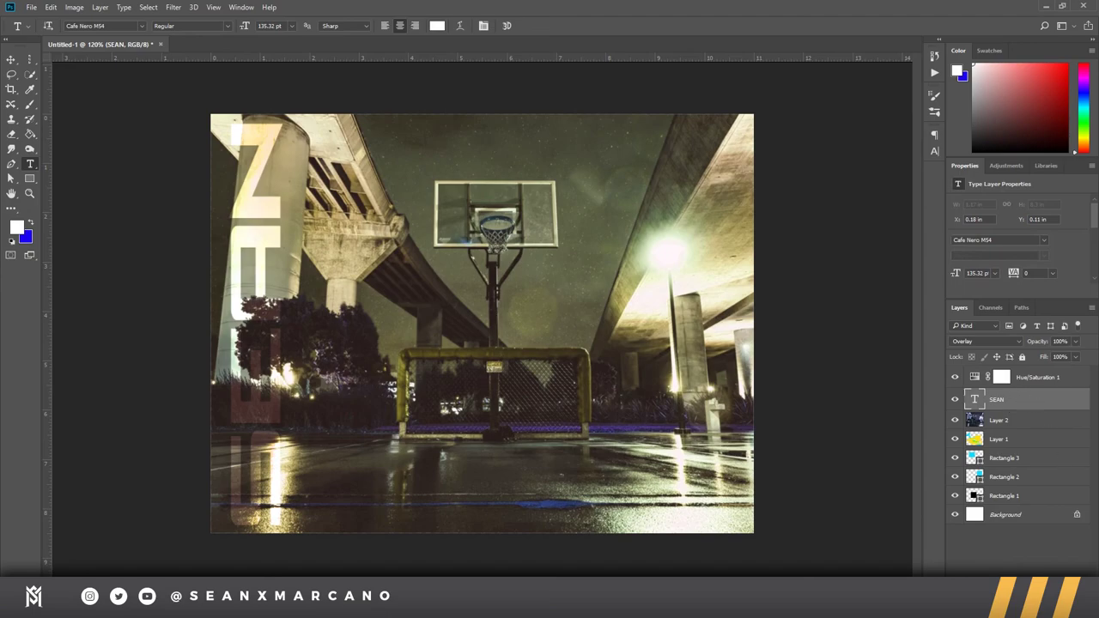
pyautogui.click(1013, 551)
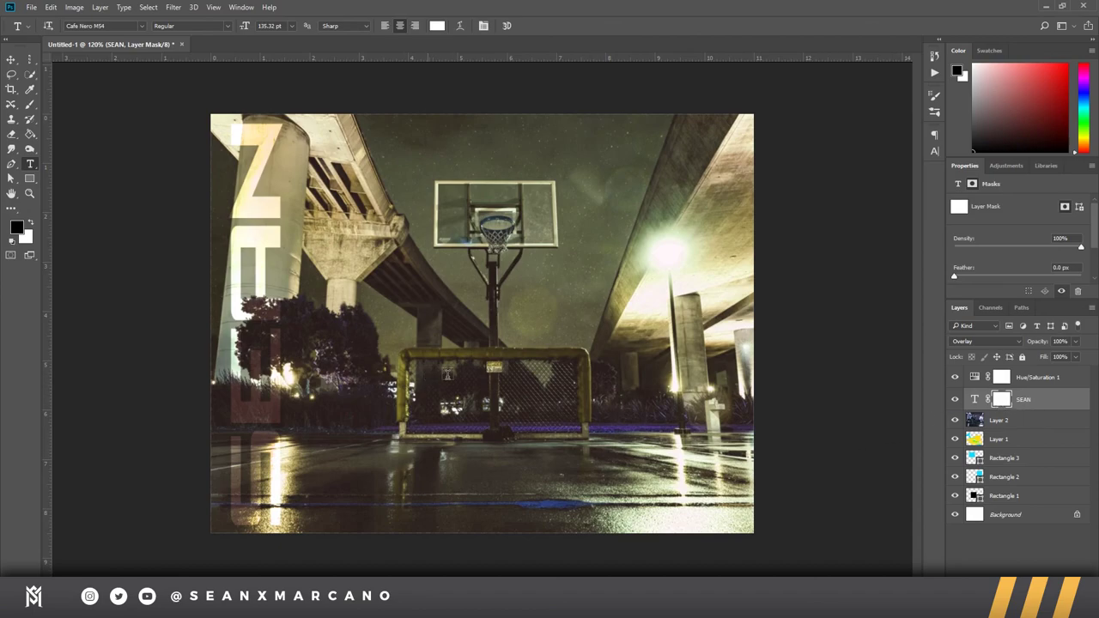
pyautogui.moveTo(1008, 399)
pyautogui.mouseDown()
pyautogui.moveTo(997, 421)
pyautogui.moveTo(1001, 398)
pyautogui.mouseUp()
# Step: Paint black with the splatter brush on the text layer's mask to hide parts of the letters, and toggle the layer's visibility to compare
pyautogui.press('b')
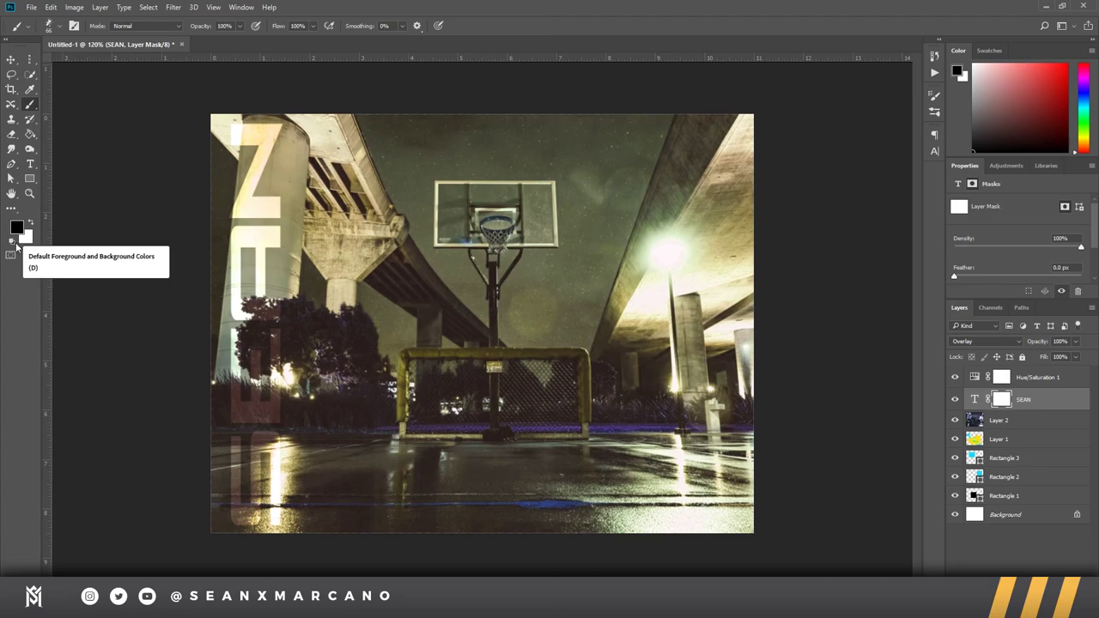
pyautogui.press('x')
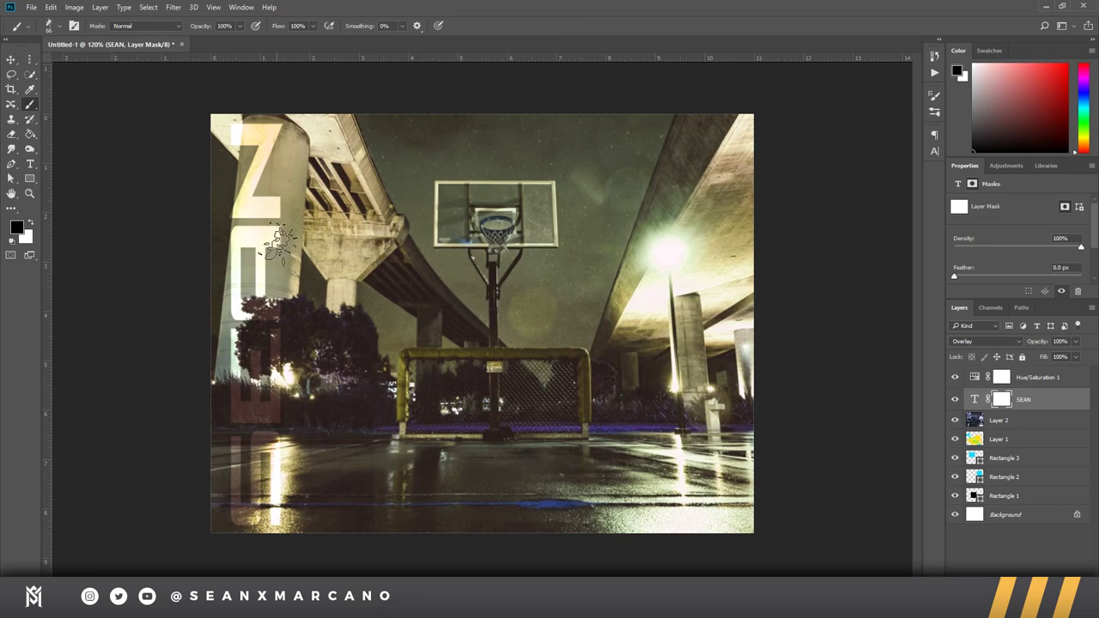
pyautogui.moveTo(290, 242)
pyautogui.mouseDown()
pyautogui.moveTo(327, 242)
pyautogui.moveTo(369, 214)
pyautogui.moveTo(257, 225)
pyautogui.moveTo(273, 227)
pyautogui.mouseUp()
pyautogui.moveTo(388, 234)
pyautogui.mouseDown()
pyautogui.moveTo(315, 389)
pyautogui.moveTo(353, 419)
pyautogui.moveTo(254, 422)
pyautogui.moveTo(449, 324)
pyautogui.mouseUp()
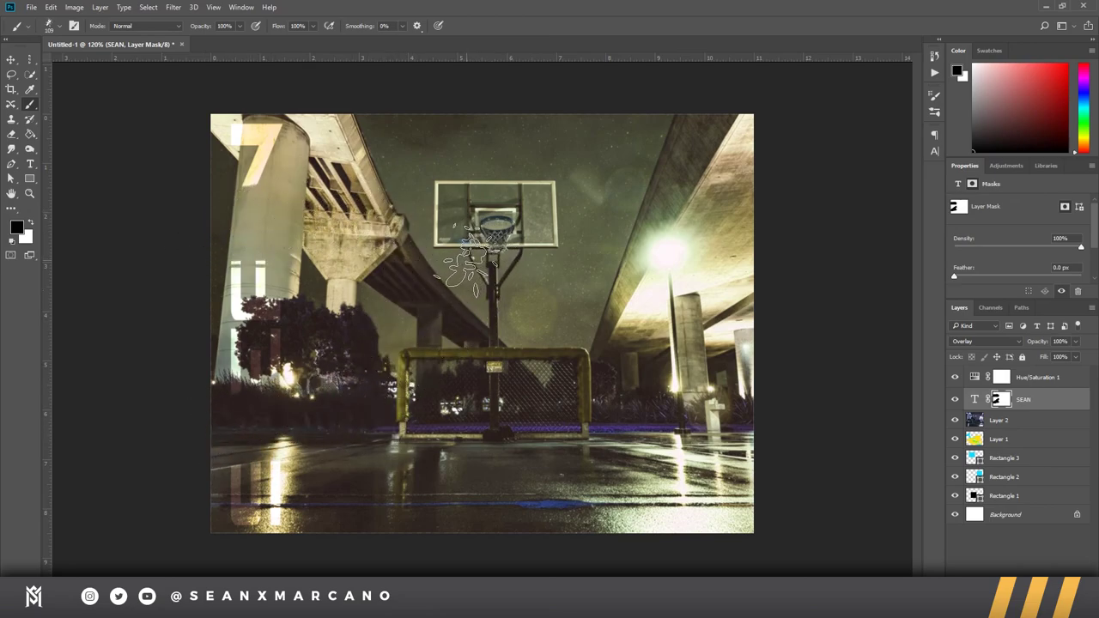
pyautogui.click(956, 400)
pyautogui.click(956, 400)
# Step: Switch the foreground color to white and paint on the mask to bring the hidden letter parts back
pyautogui.click(34, 226)
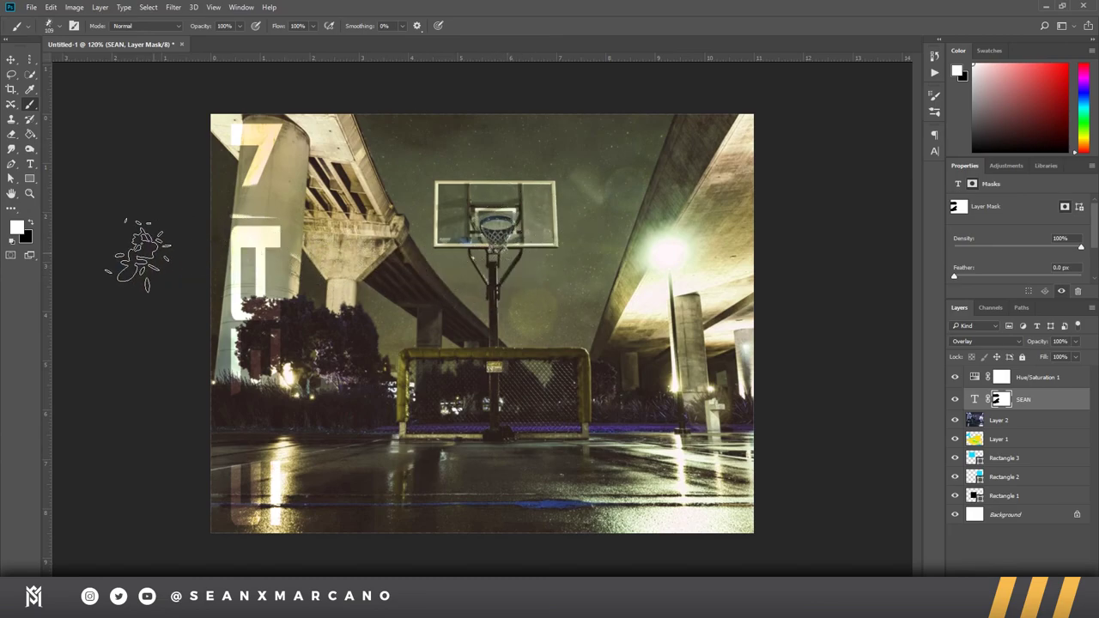
pyautogui.moveTo(142, 253)
pyautogui.mouseDown()
pyautogui.moveTo(395, 210)
pyautogui.moveTo(101, 219)
pyautogui.moveTo(382, 191)
pyautogui.mouseUp()
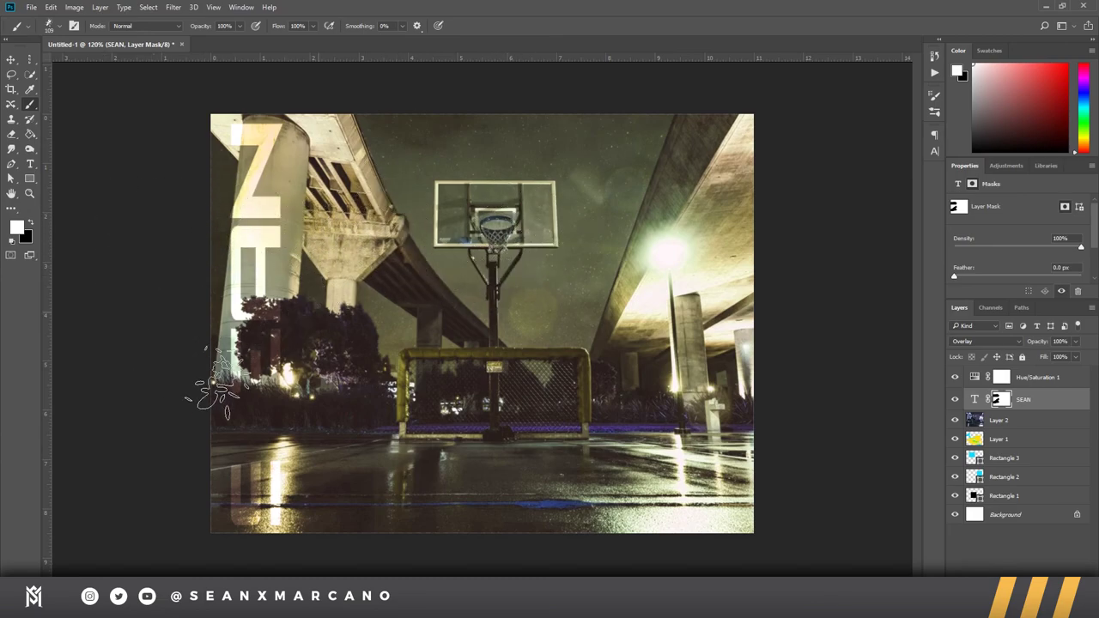
pyautogui.moveTo(219, 386)
pyautogui.mouseDown()
pyautogui.moveTo(256, 412)
pyautogui.moveTo(249, 438)
pyautogui.mouseUp()
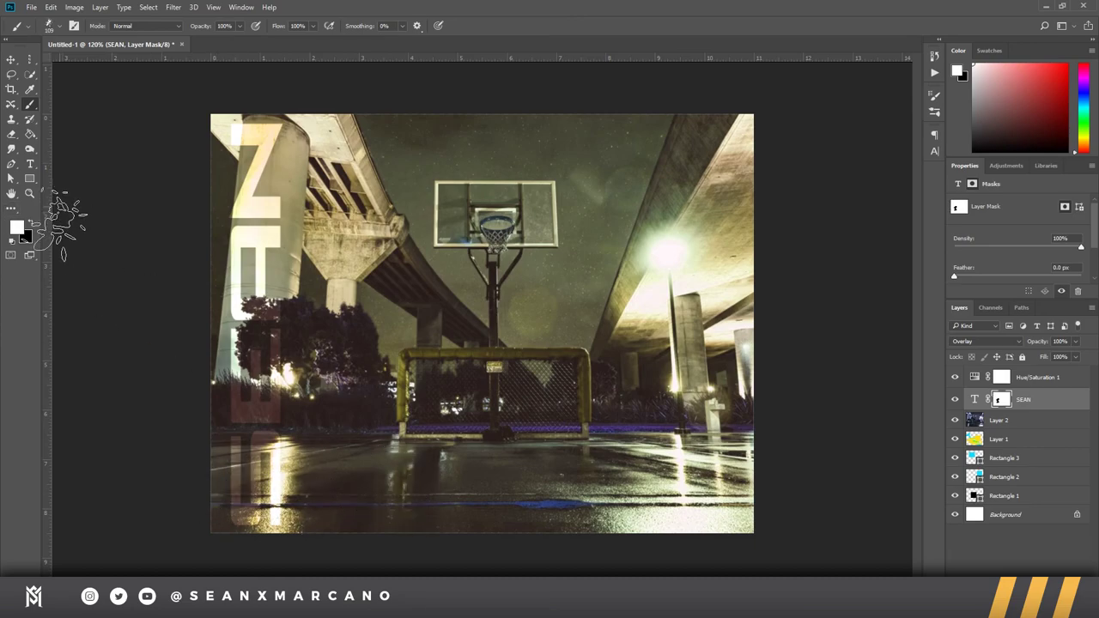
# Step: Hide parts of the letters once more with black strokes on the mask, and restore them with white
pyautogui.moveTo(328, 206); pyautogui.dragTo(177, 225)
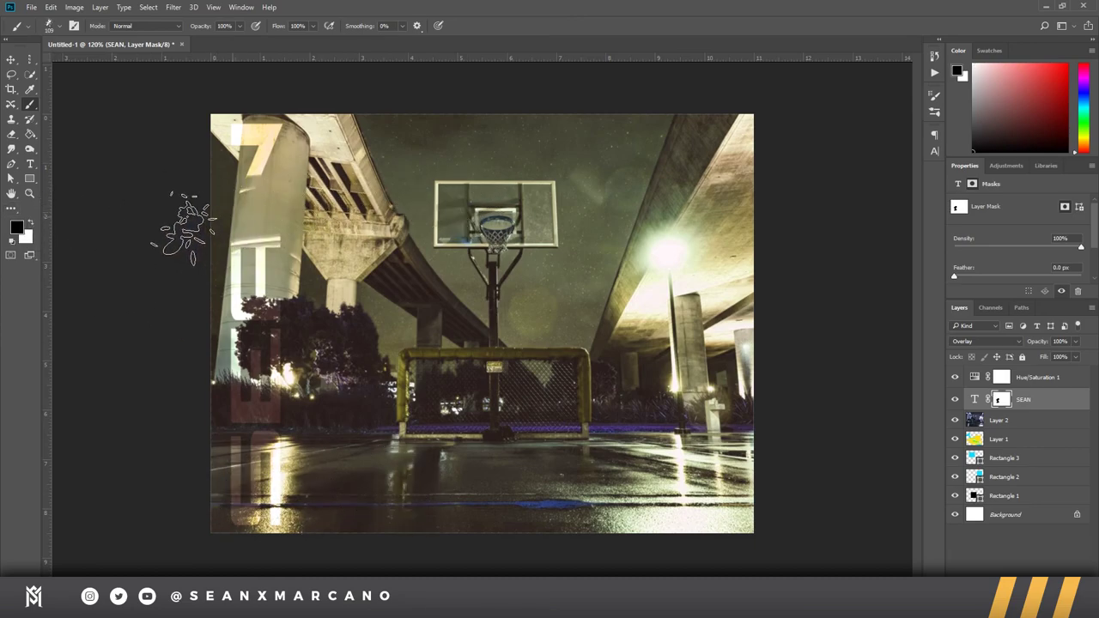
pyautogui.moveTo(325, 400); pyautogui.dragTo(245, 441)
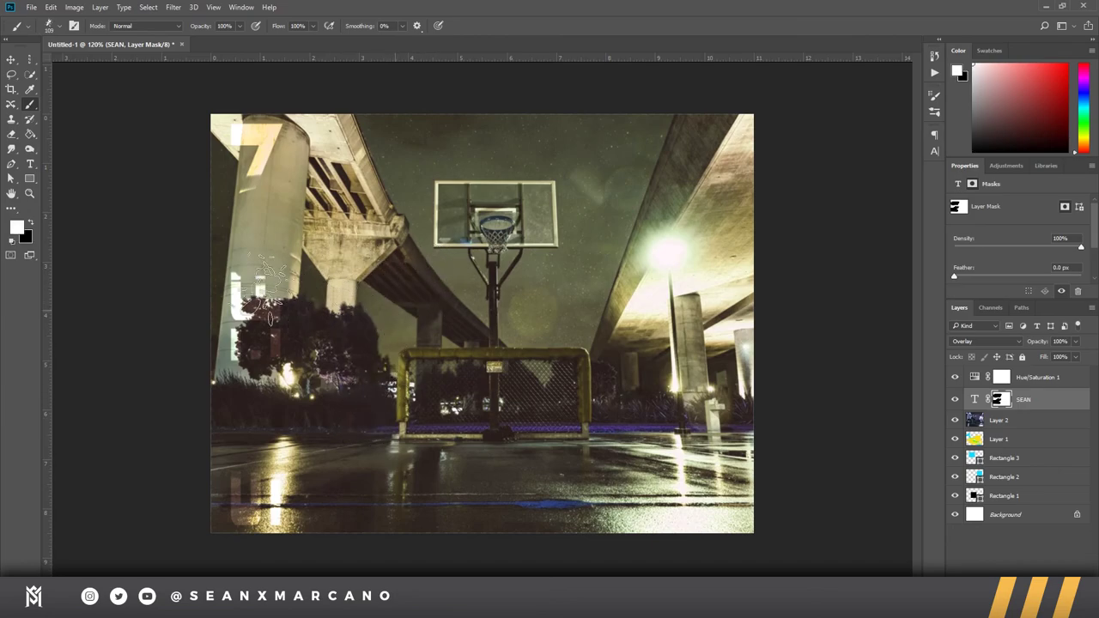
pyautogui.moveTo(382, 297)
pyautogui.mouseDown()
pyautogui.moveTo(258, 253)
pyautogui.moveTo(374, 244)
pyautogui.moveTo(335, 198)
pyautogui.mouseUp()
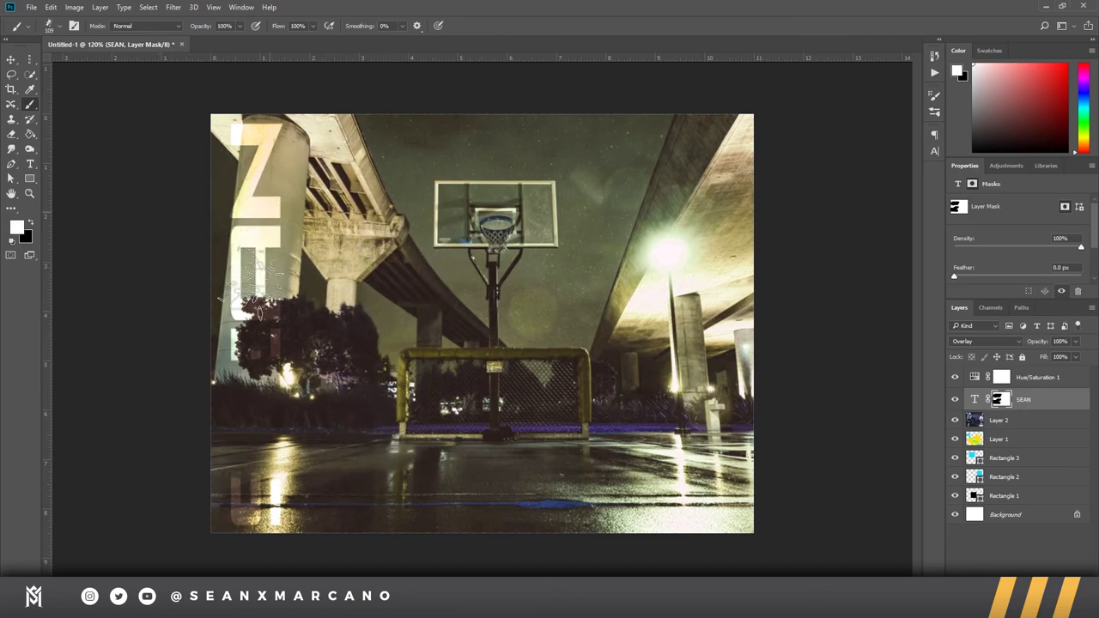
pyautogui.moveTo(257, 296)
pyautogui.mouseDown()
pyautogui.moveTo(310, 395)
pyautogui.moveTo(246, 421)
pyautogui.moveTo(241, 485)
pyautogui.moveTo(314, 503)
pyautogui.mouseUp()
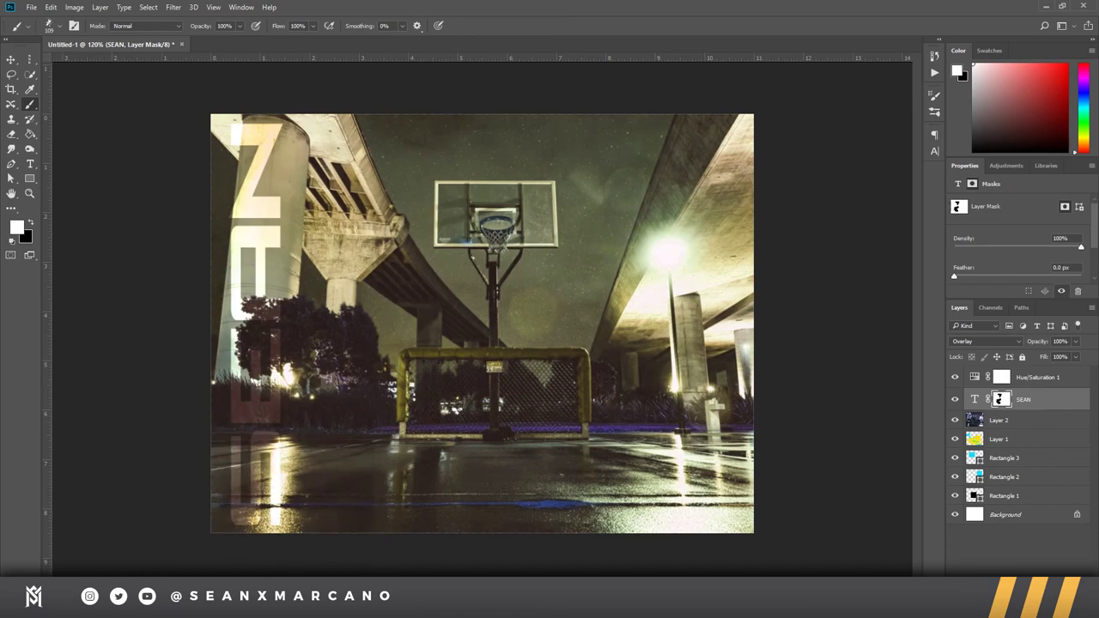
# Step: Compare the name text layer's type properties with its mask properties, and inspect the image around the hoop and street lamp up close
pyautogui.click(1018, 404)
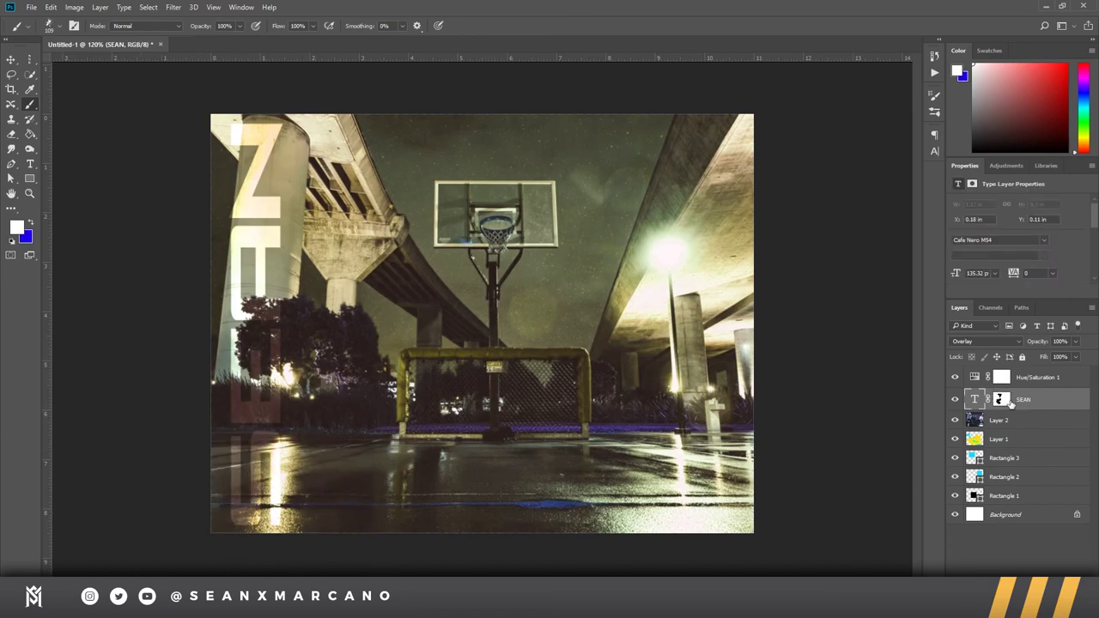
pyautogui.click(1002, 400)
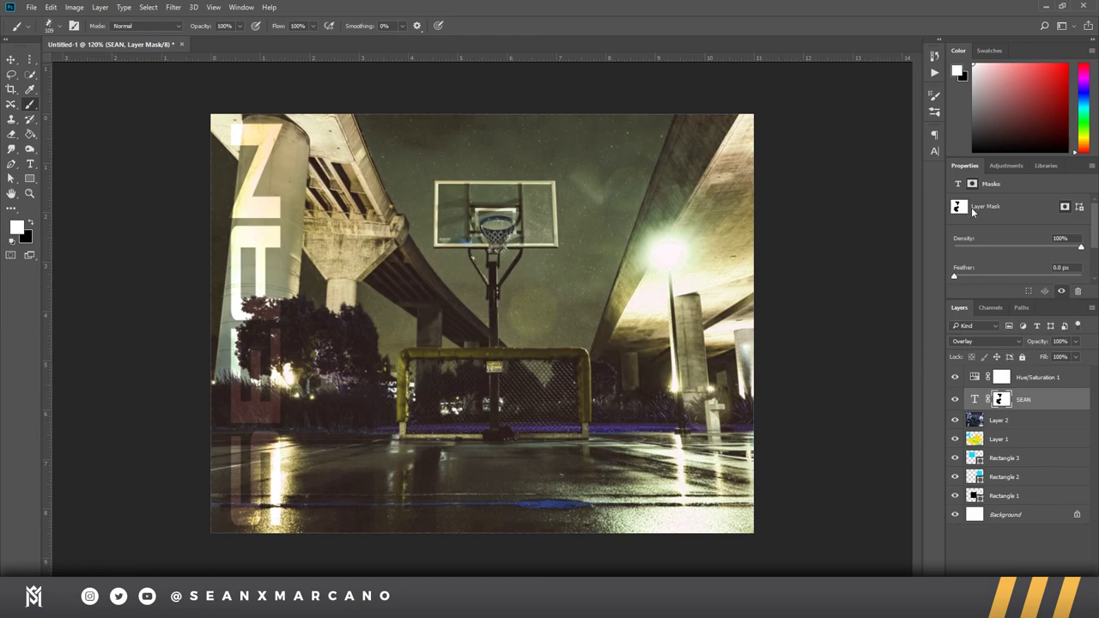
pyautogui.press('z')
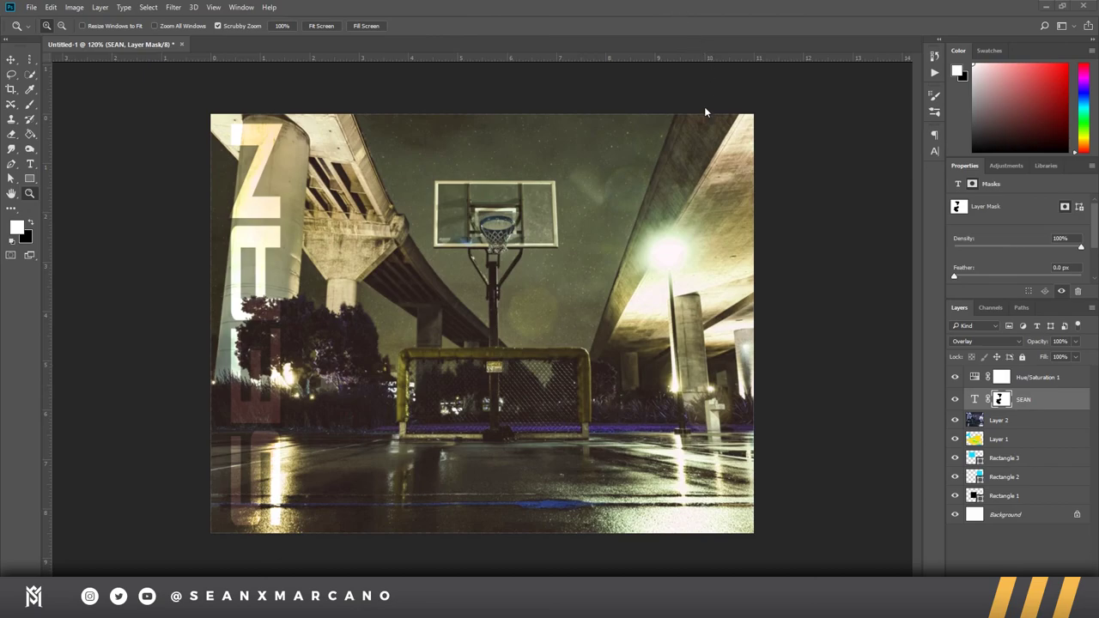
pyautogui.moveTo(673, 281); pyautogui.dragTo(695, 281)
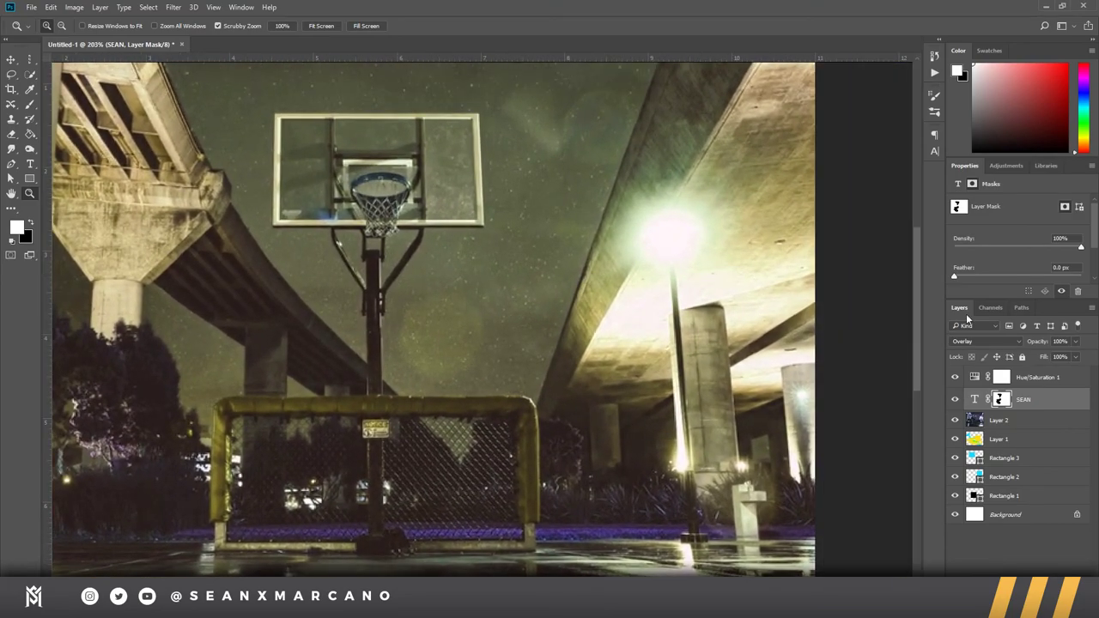